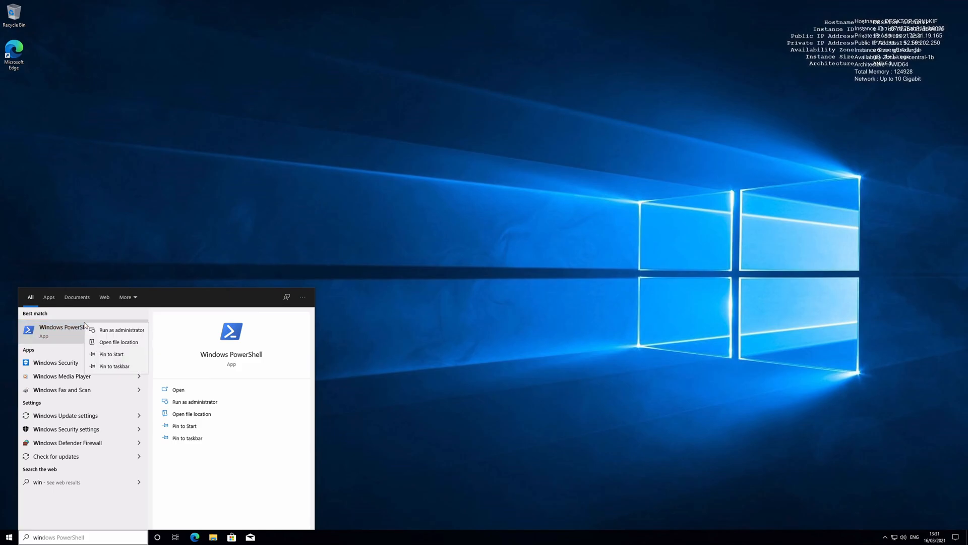
# Launch Windows PowerShell as administrator, allow it to make changes, and move its window towards the middle of the desktop.
pyautogui.click(116, 330)
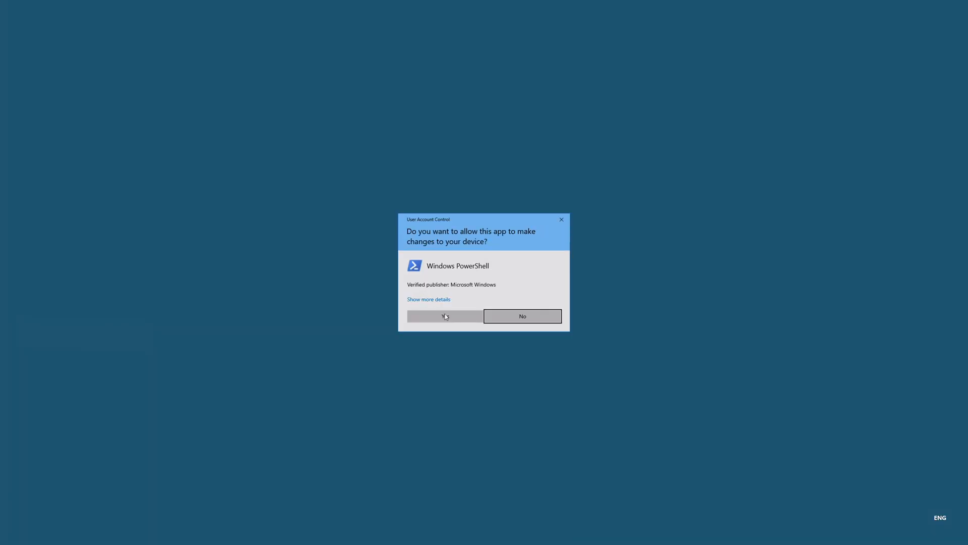
pyautogui.click(446, 316)
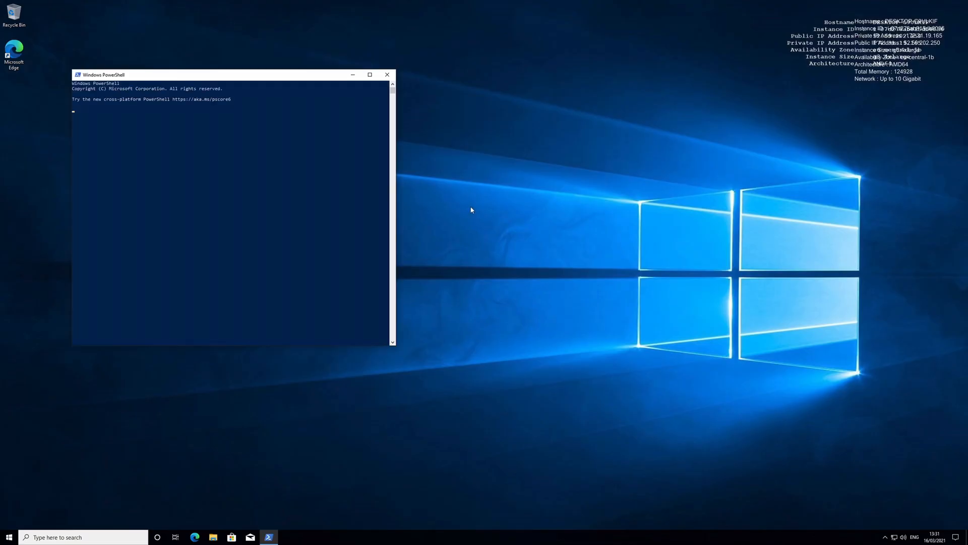
pyautogui.moveTo(227, 74); pyautogui.dragTo(480, 145)
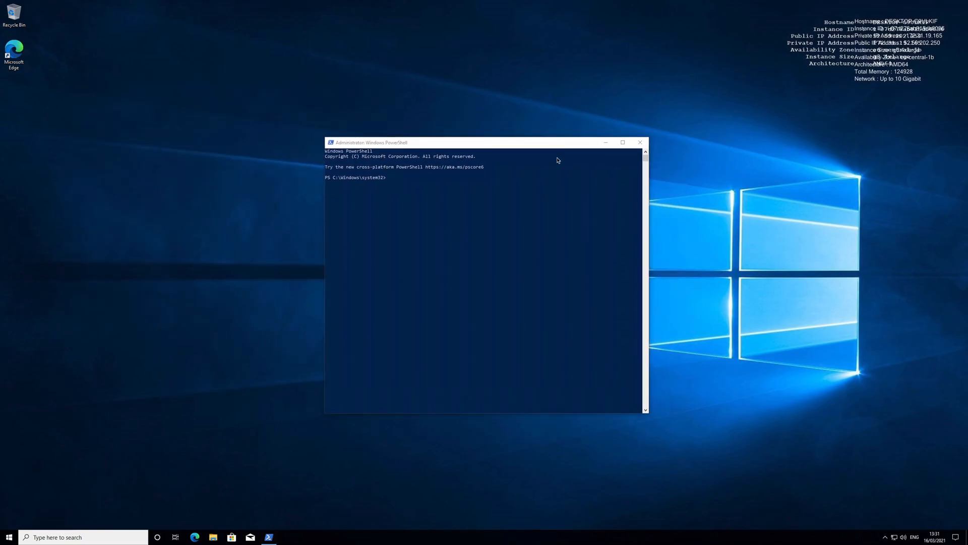
# Copy the command "Install-Module -Name AWSPowerShell.NetCore" from the GitHub guide in Safari and run it in the remote administrator PowerShell.
pyautogui.hotkey('ctrl', 'Left')
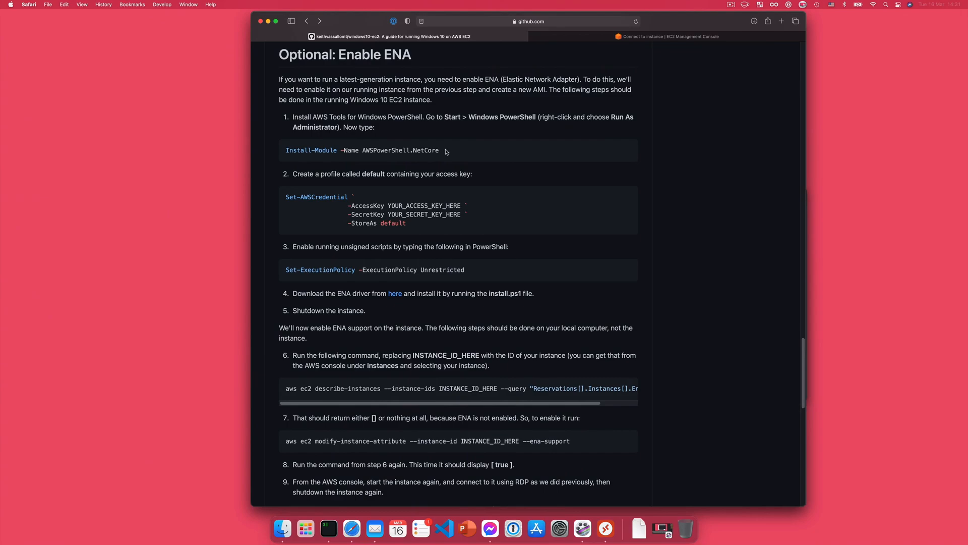
pyautogui.moveTo(446, 151); pyautogui.dragTo(280, 150)
pyautogui.rightClick(313, 151)
pyautogui.click(325, 176)
pyautogui.hotkey('ctrl', 'Right')
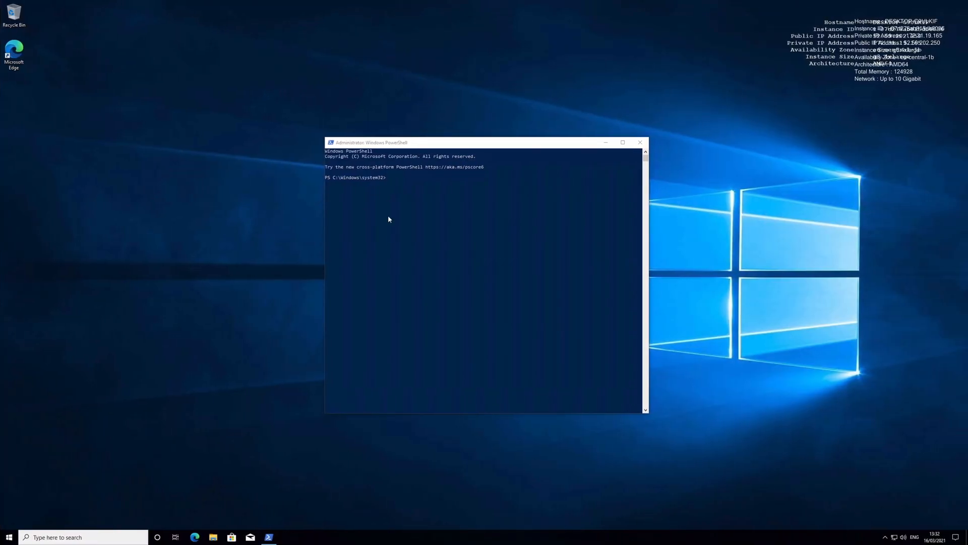
pyautogui.rightClick(392, 209)
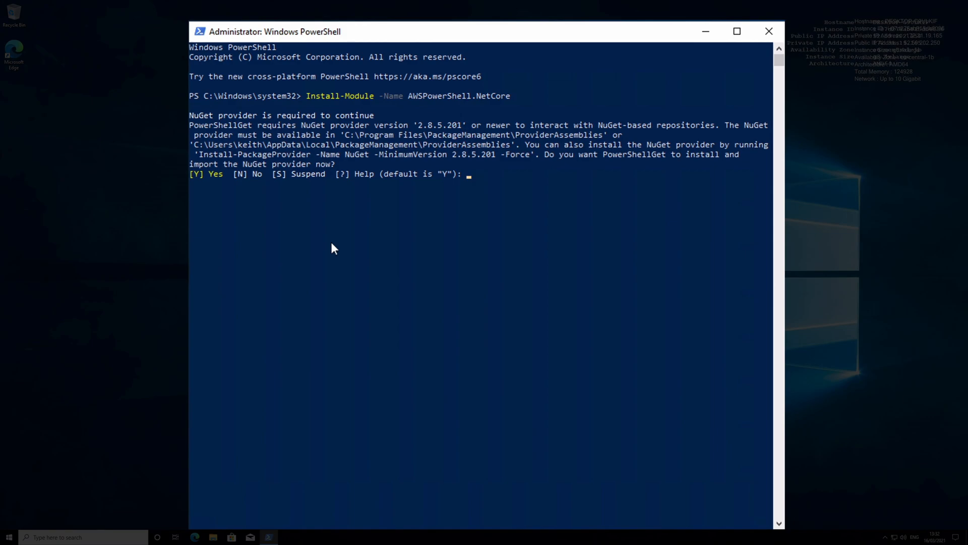
# Agree to install the NuGet provider and answer Yes to All for installing modules from PSGallery.
pyautogui.write('y')
pyautogui.press('Return')
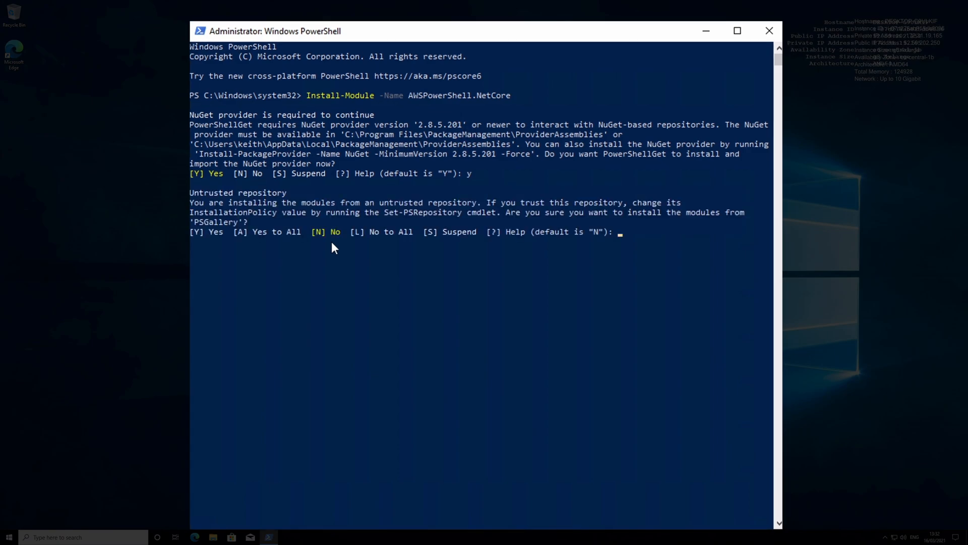
pyautogui.write('a')
pyautogui.press('Return')
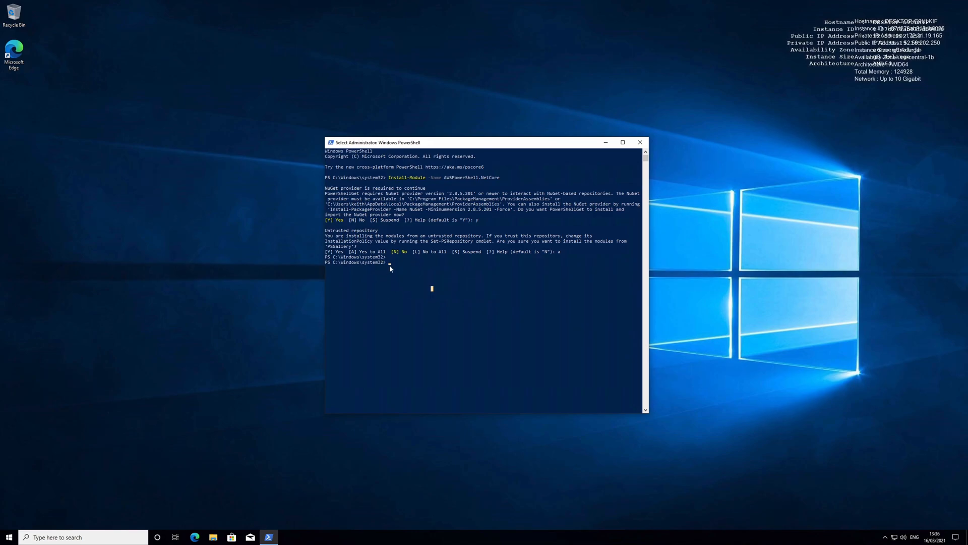
# Copy the whole Set-AWSCredential command block, including the -StoreAs default line, from step 2 of the GitHub guide in Safari.
pyautogui.hotkey('ctrl', 'Left')
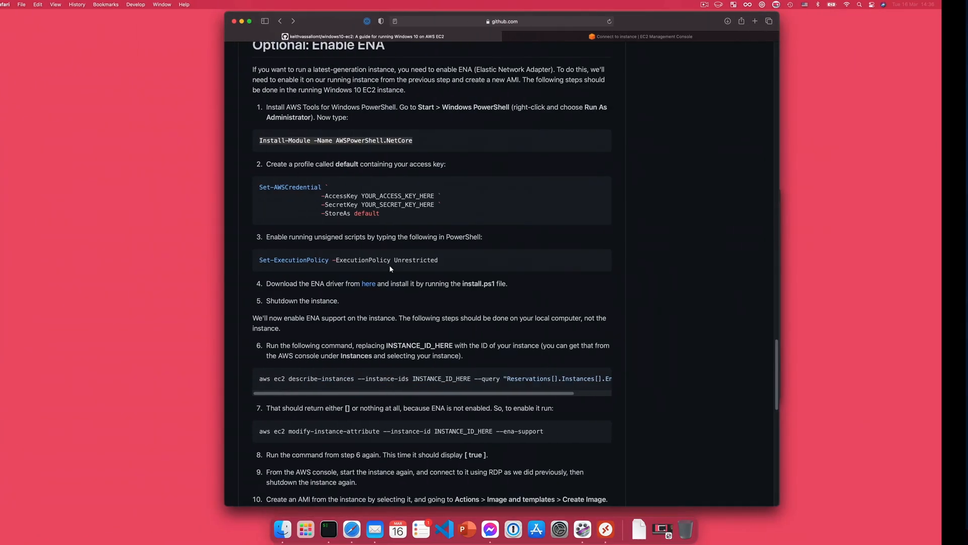
pyautogui.moveTo(406, 213); pyautogui.dragTo(285, 187)
pyautogui.rightClick(303, 188)
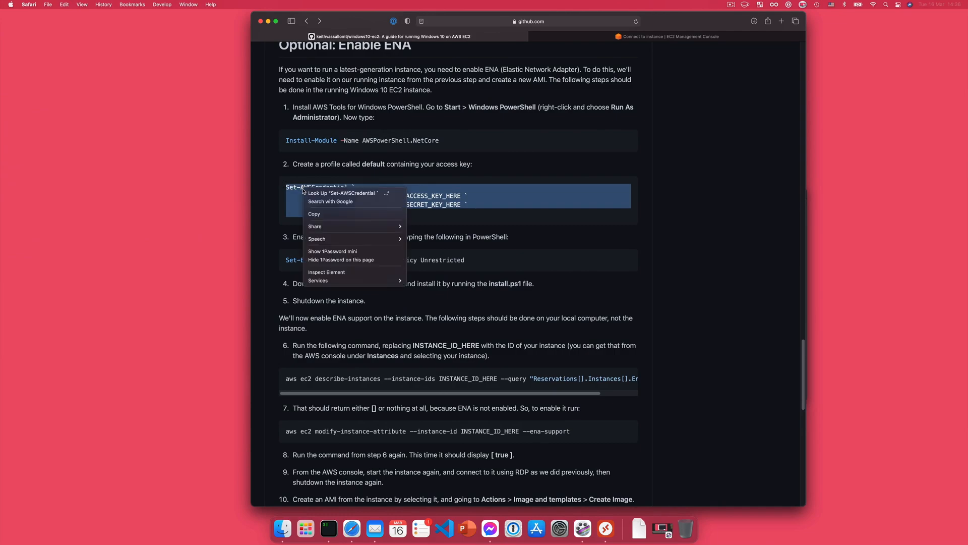
pyautogui.click(327, 217)
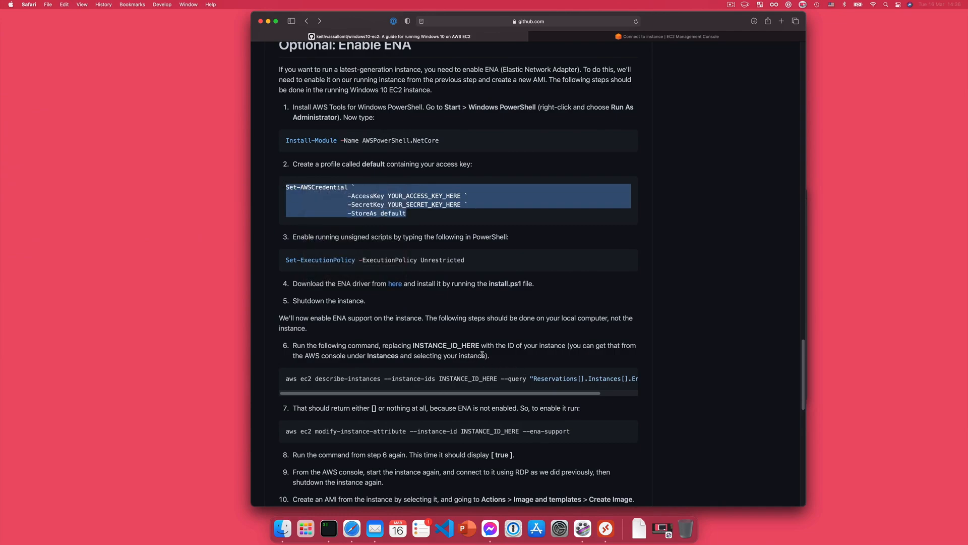
# Paste the Set-AWSCredential command into a new Notepad document on the remote desktop and fill in the access key and secret key.
pyautogui.hotkey('ctrl', 'Right')
pyautogui.click(9, 536)
pyautogui.write('no')
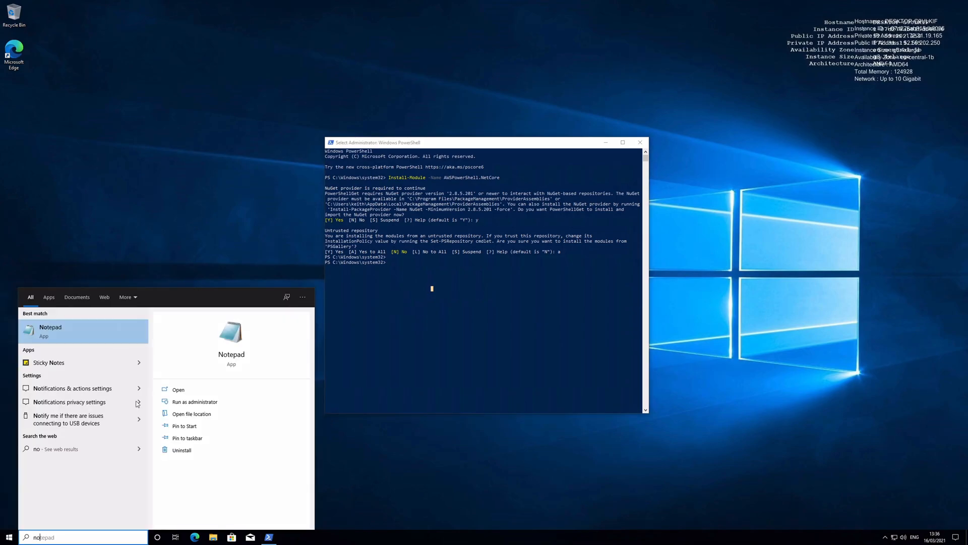
pyautogui.press('Return')
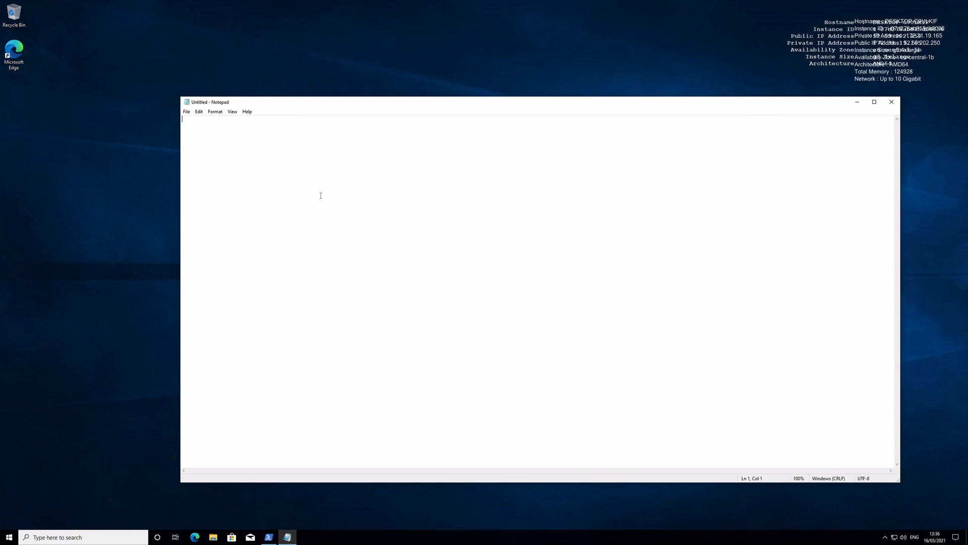
pyautogui.hotkey('ctrl', 'v')
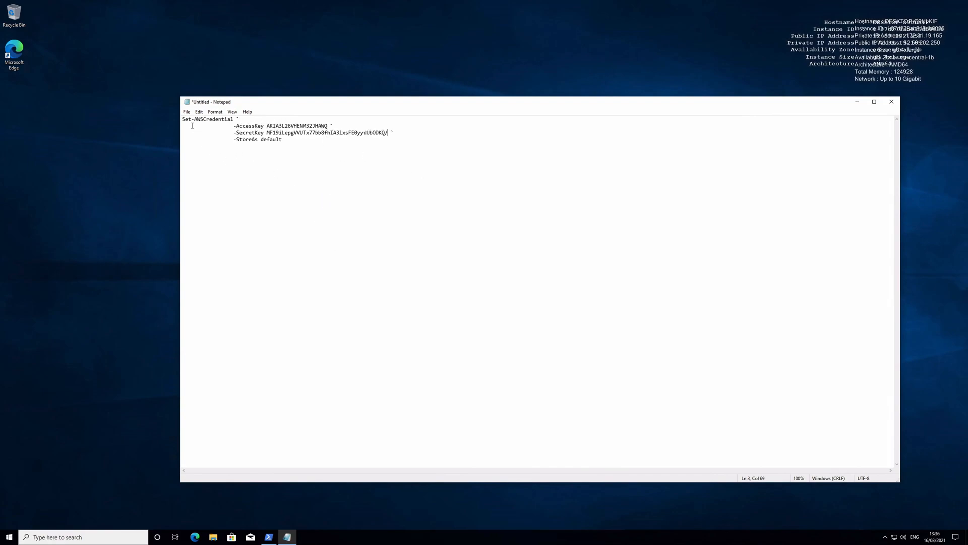
# Try to run the completed Set-AWSCredential command from Notepad in PowerShell, with the access key and secret key stored as default.
pyautogui.hotkey('ctrl', 'a')
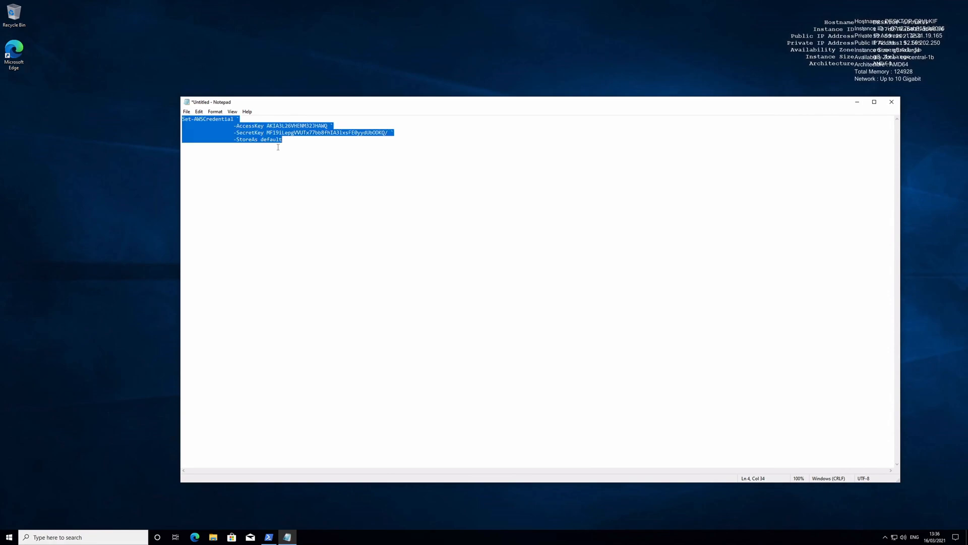
pyautogui.click(269, 537)
pyautogui.rightClick(410, 298)
pyautogui.rightClick(393, 288)
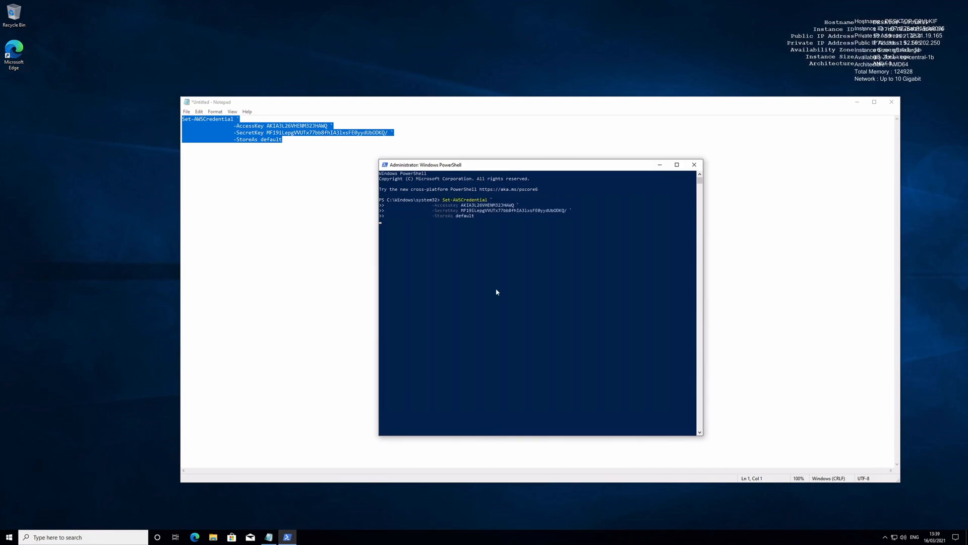
pyautogui.press('Return')
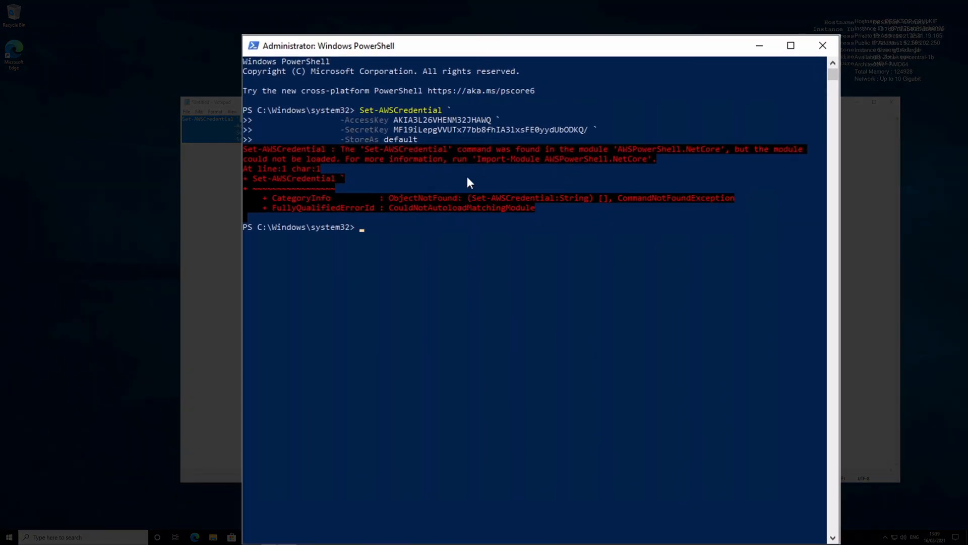
# Run the guide's "Set-ExecutionPolicy -ExecutionPolicy Unrestricted" command in the remote PowerShell and answer Yes to All to the policy change.
pyautogui.hotkey('ctrl', 'Left')
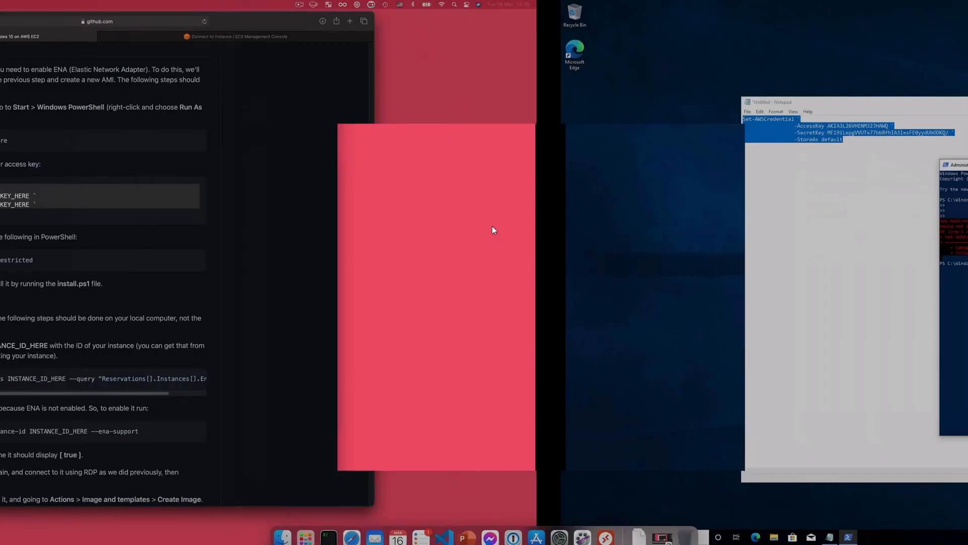
pyautogui.moveTo(465, 258); pyautogui.dragTo(360, 260)
pyautogui.click(296, 264)
pyautogui.tripleClick(295, 264)
pyautogui.rightClick(314, 262)
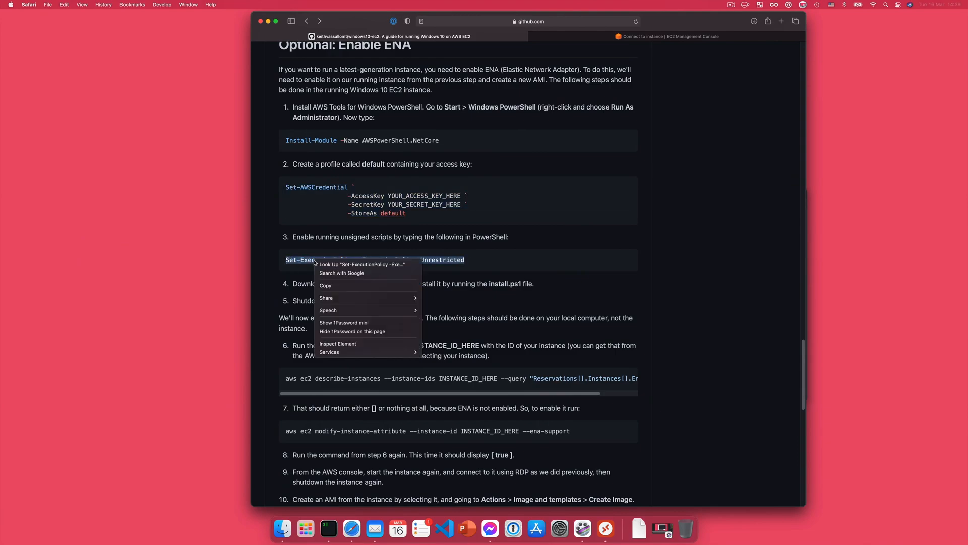
pyautogui.click(337, 285)
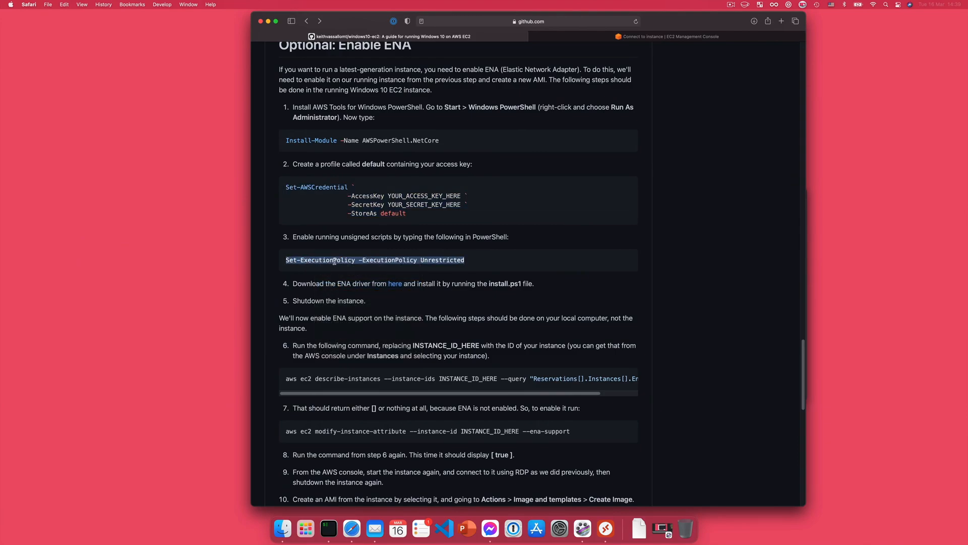
pyautogui.hotkey('ctrl', 'Right')
pyautogui.rightClick(508, 282)
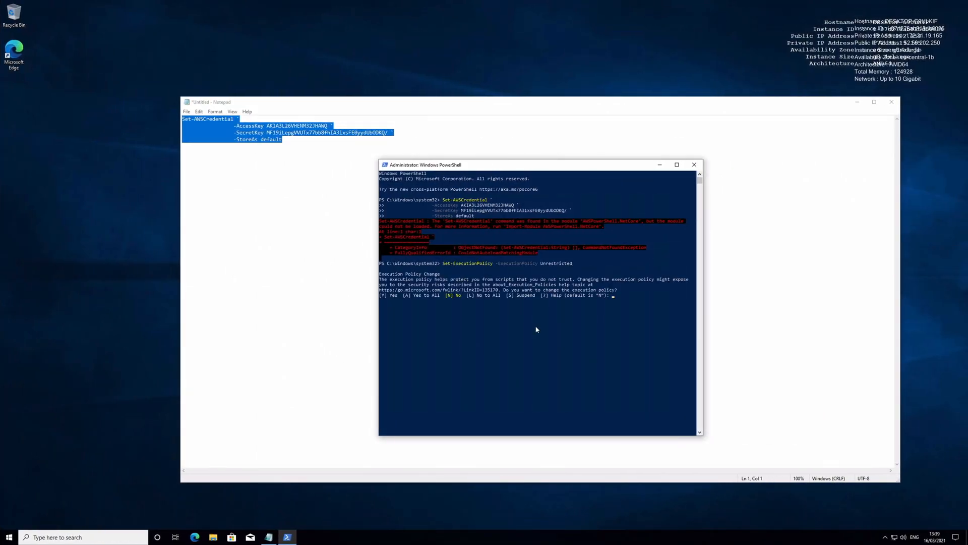
pyautogui.press('Return')
# Run the Set-AWSCredential command again with the access key and secret key stored as default, and close Notepad without saving.
pyautogui.rightClick(516, 315)
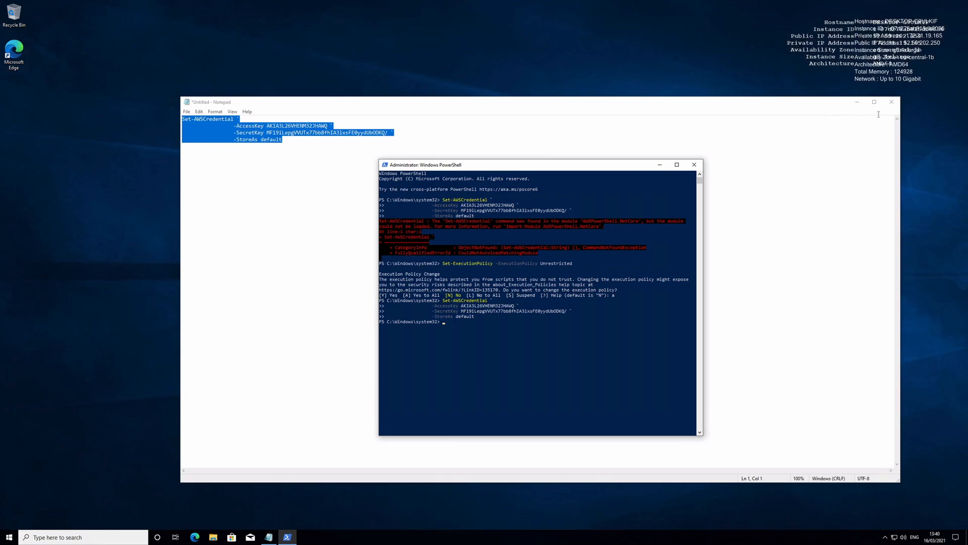
pyautogui.click(892, 102)
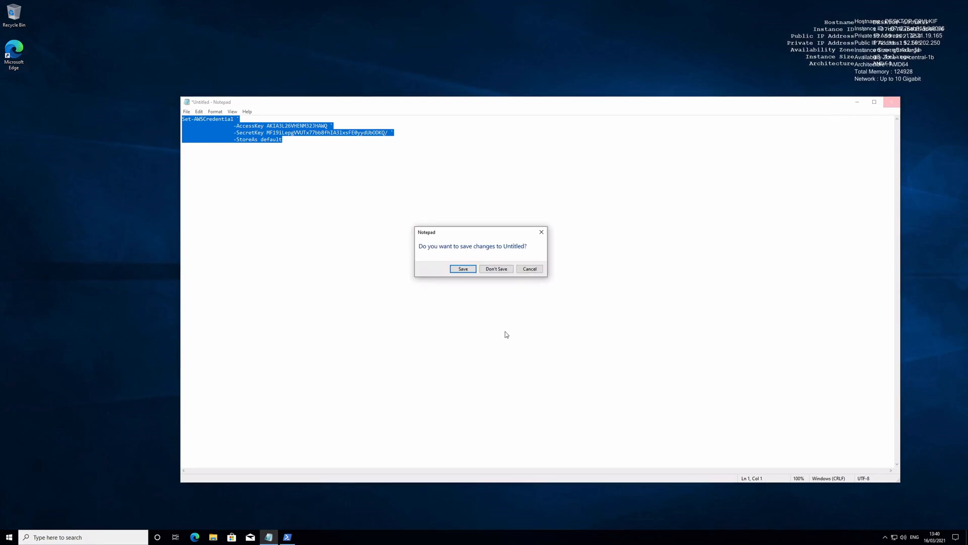
pyautogui.click(495, 269)
# Copy the ENA driver link from step 4 of the guide and download AwsEnaNetworkDriver.zip with Microsoft Edge on the remote desktop.
pyautogui.hotkey('ctrl', 'Left')
pyautogui.scroll(-1, 378, 275)
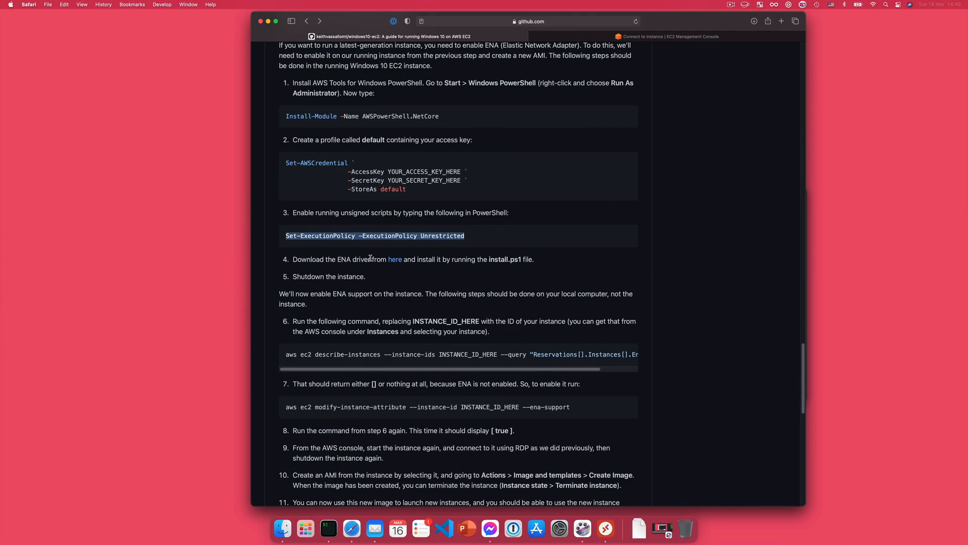
pyautogui.rightClick(396, 259)
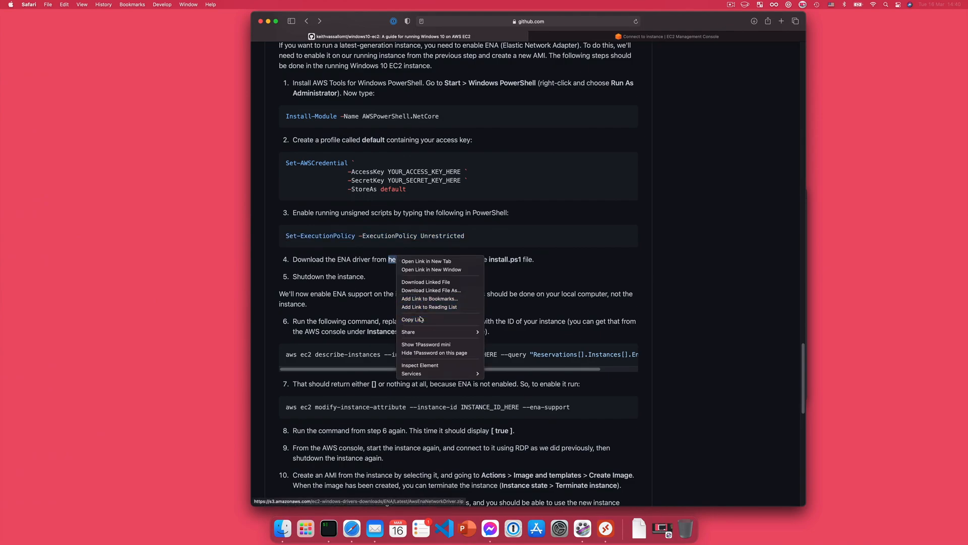
pyautogui.click(421, 319)
pyautogui.hotkey('ctrl', 'Right')
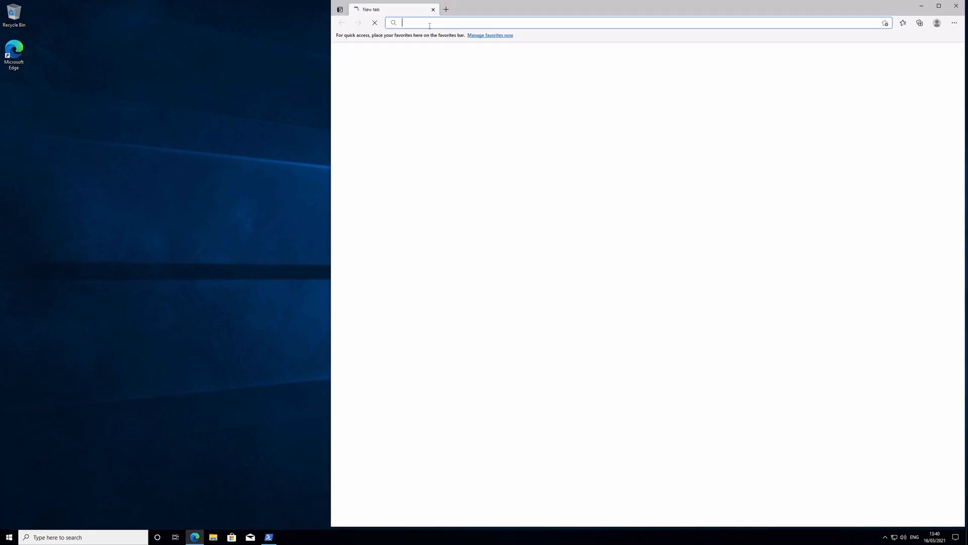
pyautogui.hotkey('ctrl', 'v')
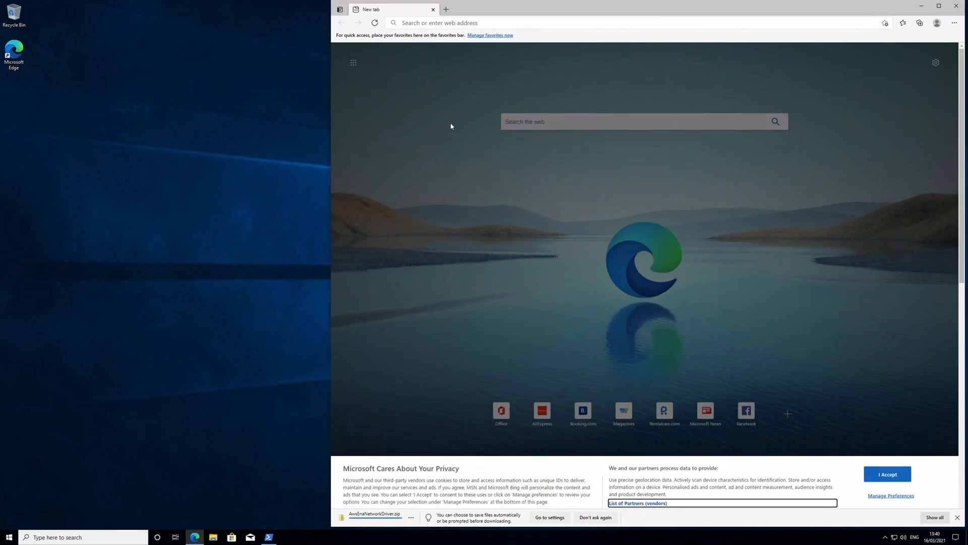
# Show the downloaded AwsEnaNetworkDriver archive in its folder, close Edge, and extract the archive within Downloads.
pyautogui.click(411, 517)
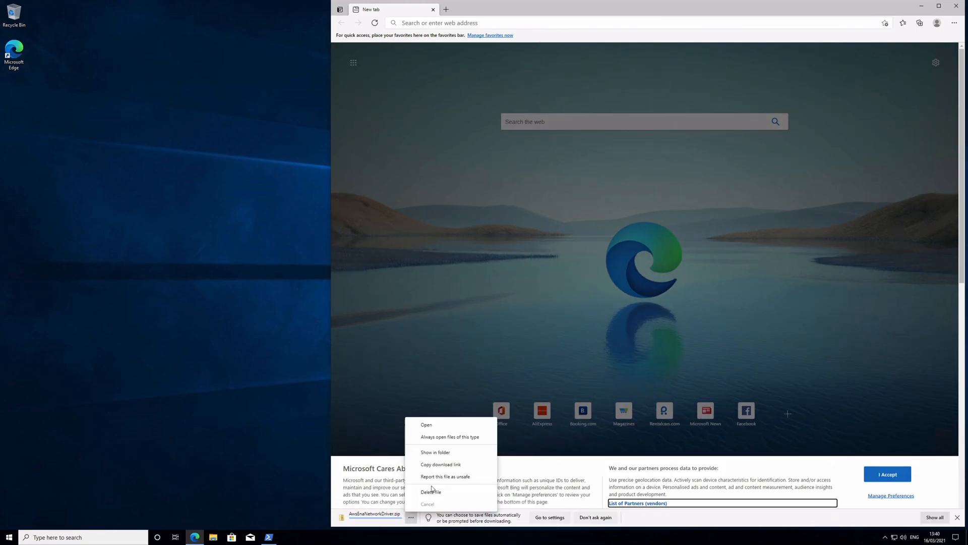
pyautogui.click(444, 454)
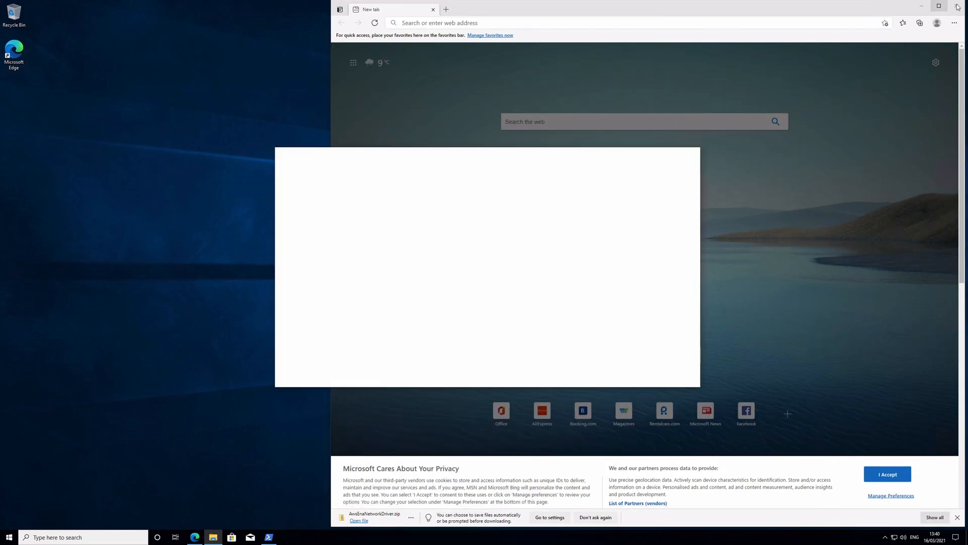
pyautogui.click(955, 6)
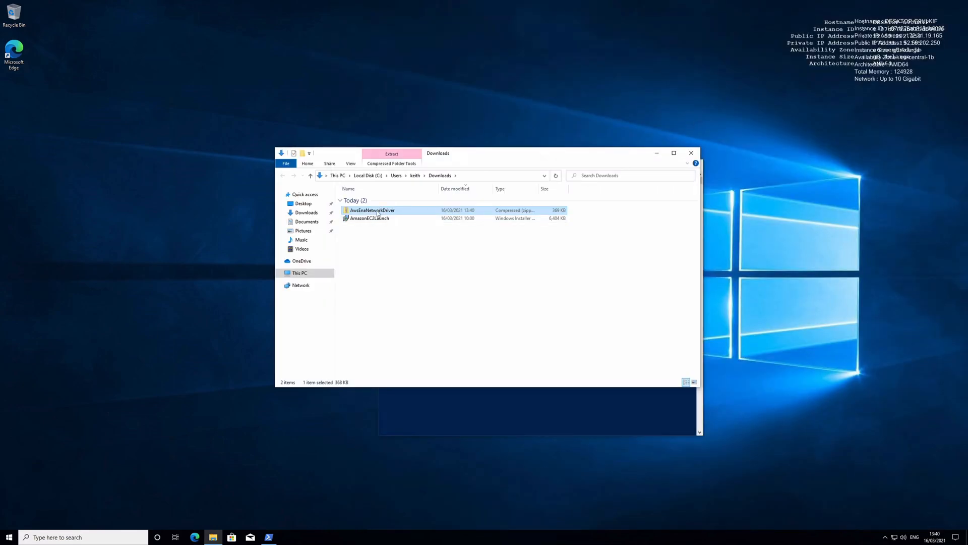
pyautogui.rightClick(378, 212)
pyautogui.click(395, 236)
pyautogui.click(552, 342)
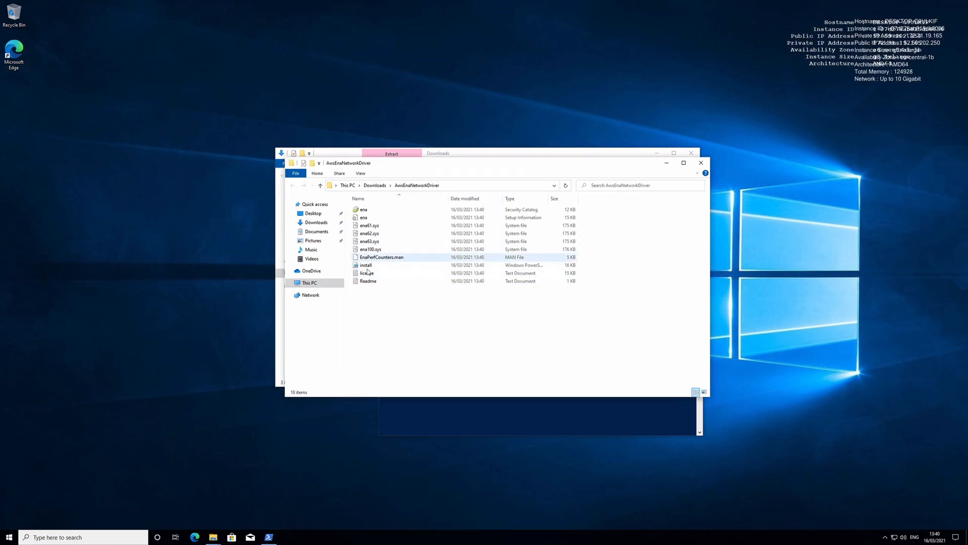
# Run the install script from the extracted AwsEnaNetworkDriver folder with PowerShell, and close that folder window.
pyautogui.rightClick(372, 269)
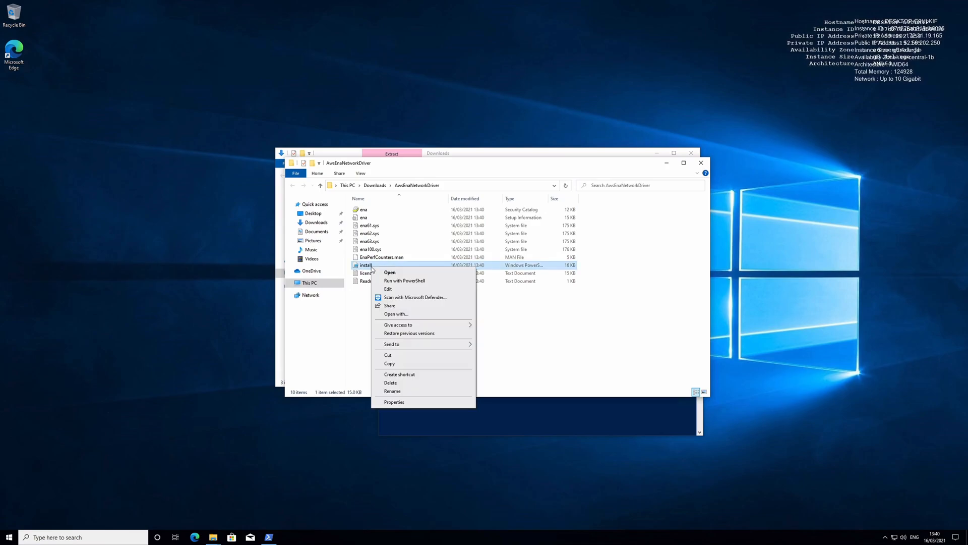
pyautogui.click(405, 281)
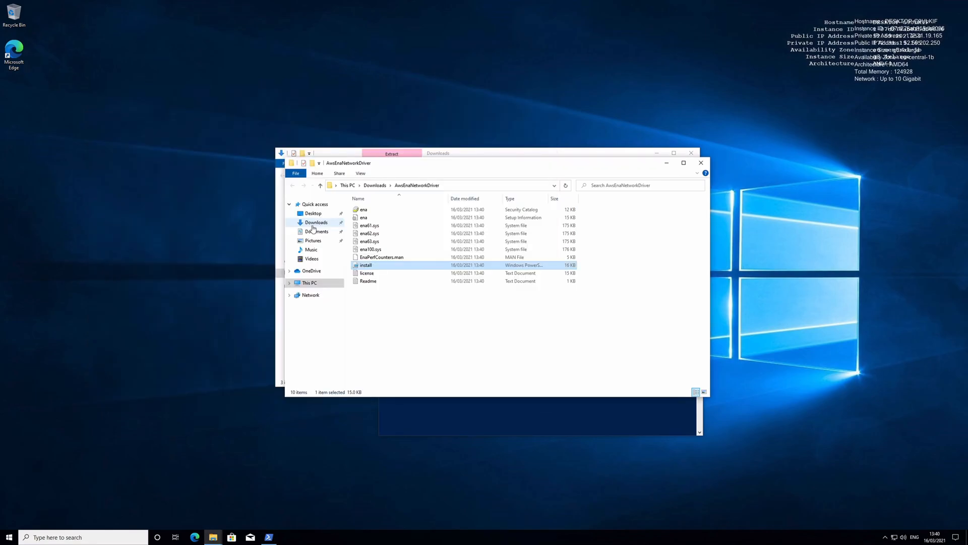
pyautogui.moveTo(413, 167); pyautogui.dragTo(481, 143)
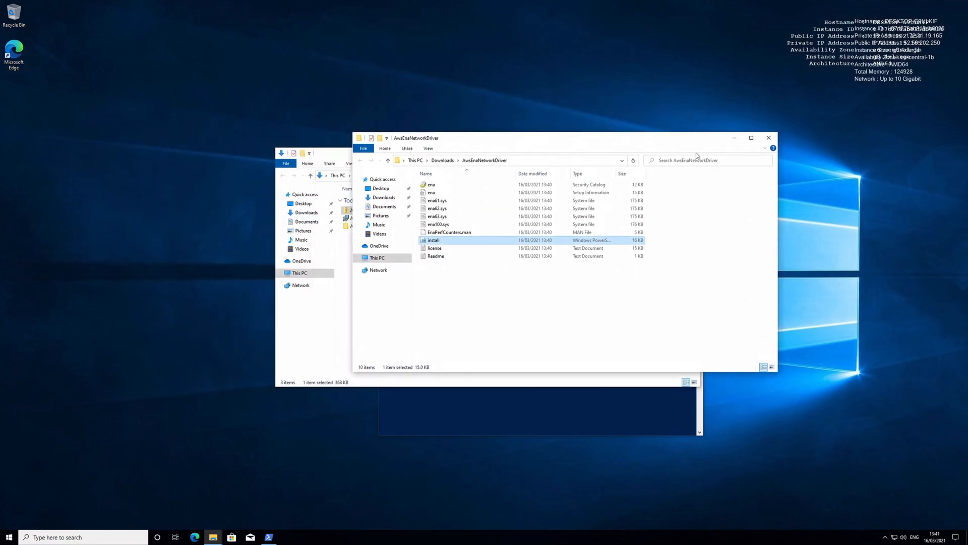
pyautogui.click(769, 138)
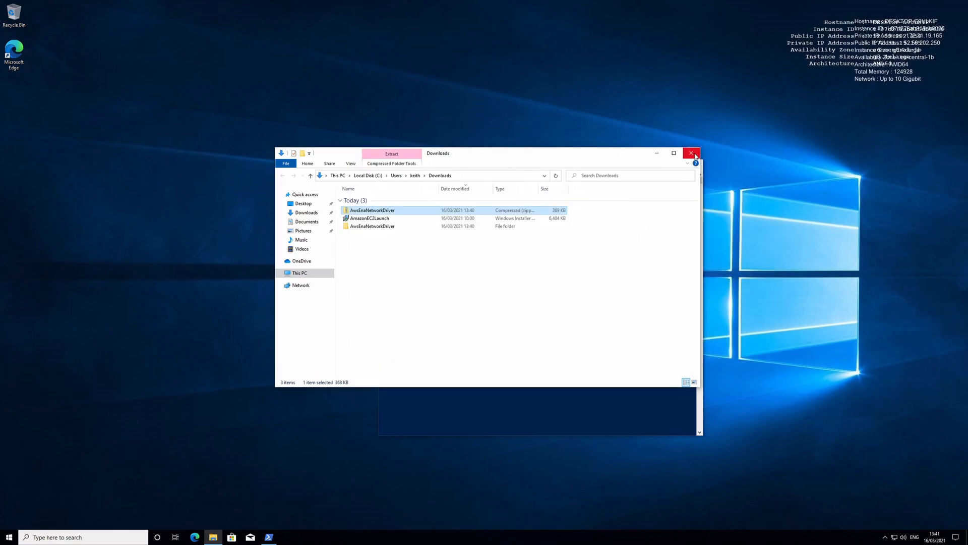
# Close the Downloads window and change the PowerShell working directory to the home folder's Downloads directory.
pyautogui.click(695, 156)
pyautogui.click(536, 341)
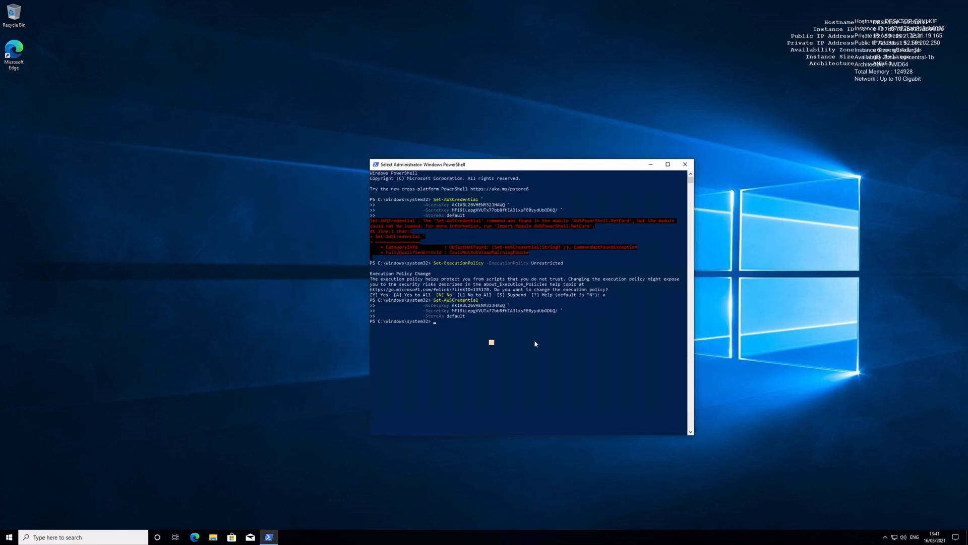
pyautogui.write('cd ')
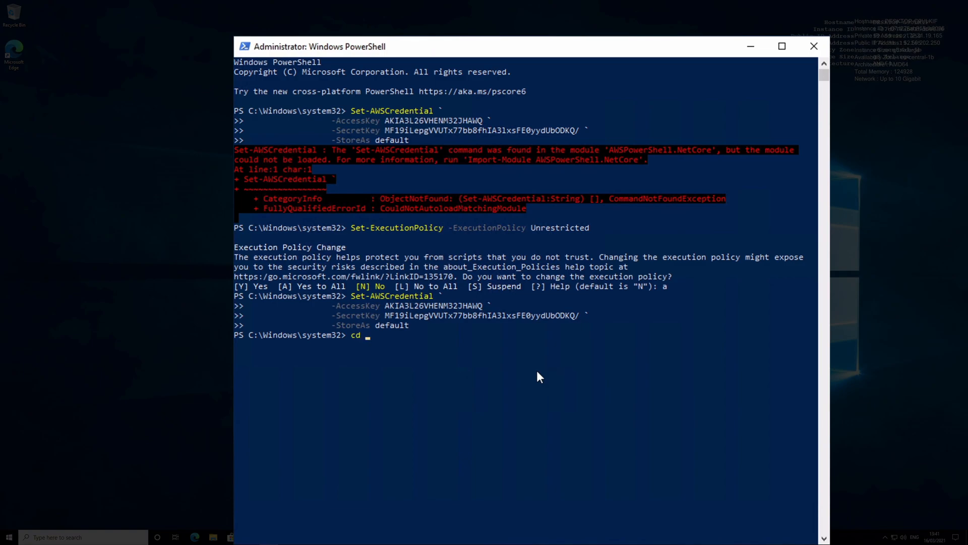
pyautogui.write('~')
pyautogui.press('Return')
pyautogui.write('cd Down')
pyautogui.press('Tab')
pyautogui.press('Return')
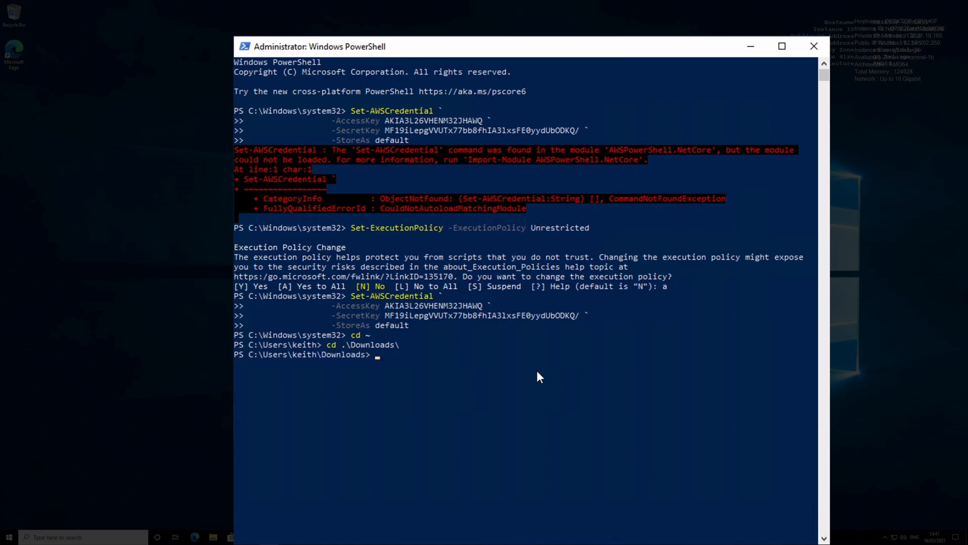
# List the Downloads directory, change into AwsEnaNetworkDriver in PowerShell, and list that folder's files.
pyautogui.write('ls')
pyautogui.press('Return')
pyautogui.write('cd .\\Aws')
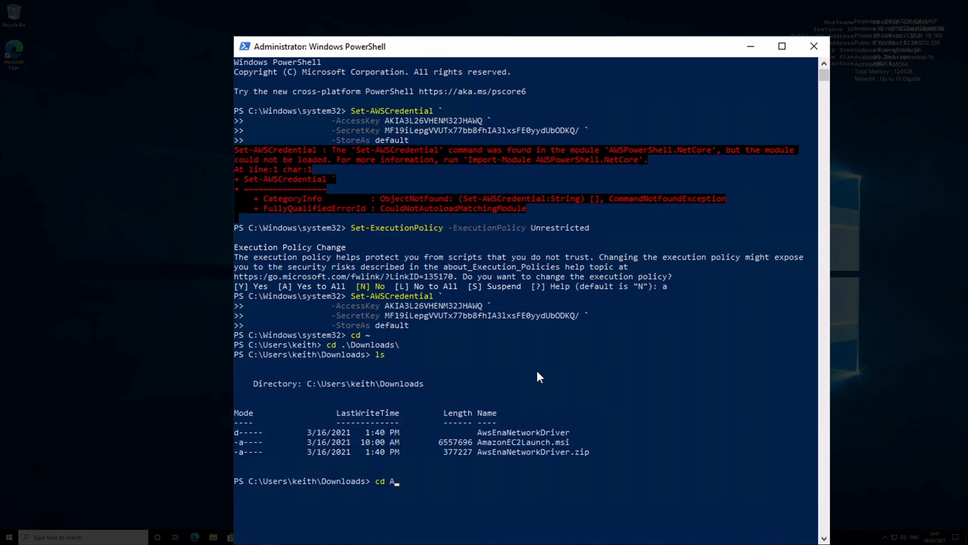
pyautogui.press('Tab')
pyautogui.press('Return')
pyautogui.write('ls')
pyautogui.press('Return')
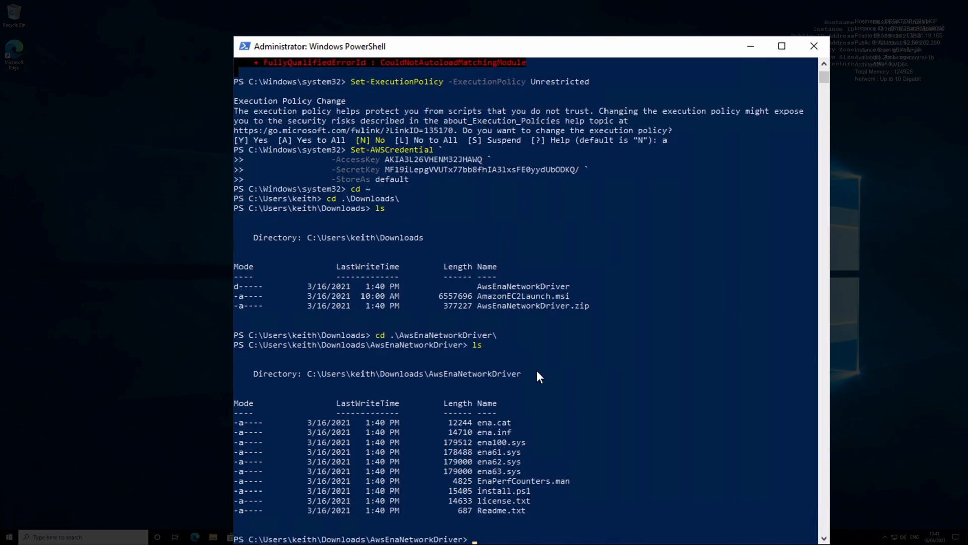
# Run the install.ps1 script from the AwsEnaNetworkDriver directory to install the ENA driver.
pyautogui.write('.')
pyautogui.write('\\is')
pyautogui.press('Tab')
pyautogui.press('Return')
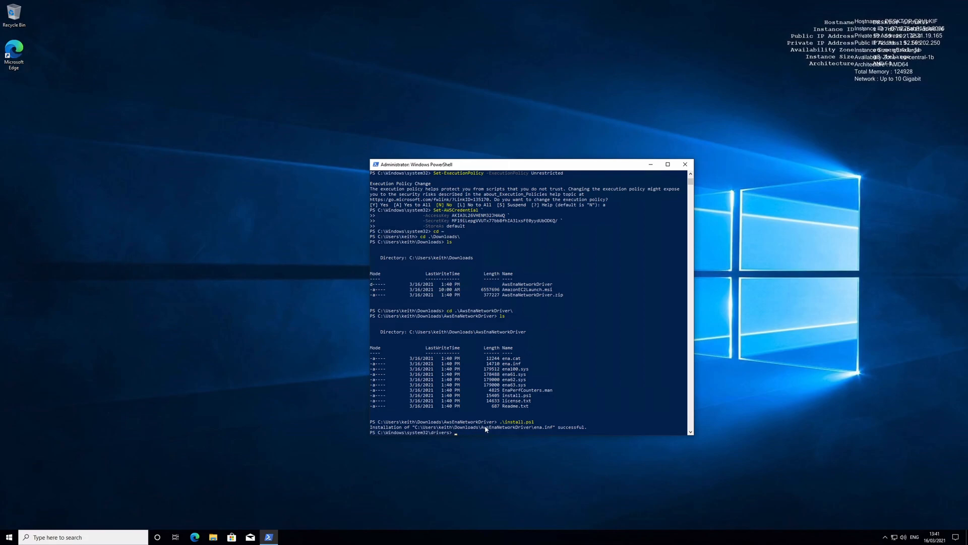
# Check step 5 of the guide, close PowerShell on the remote desktop, and shut down the Windows instance.
pyautogui.hotkey('ctrl', 'Left')
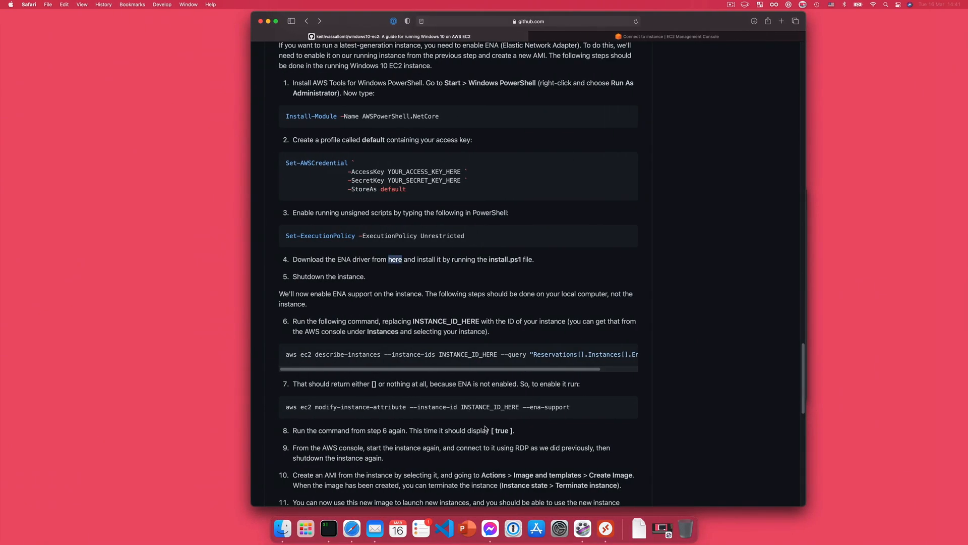
pyautogui.scroll(-5, 419, 307)
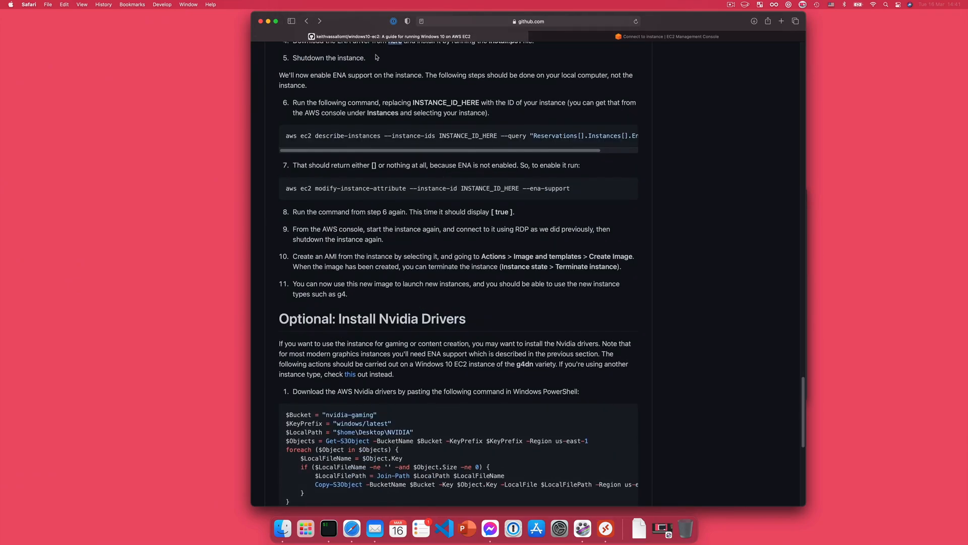
pyautogui.hotkey('ctrl', 'Right')
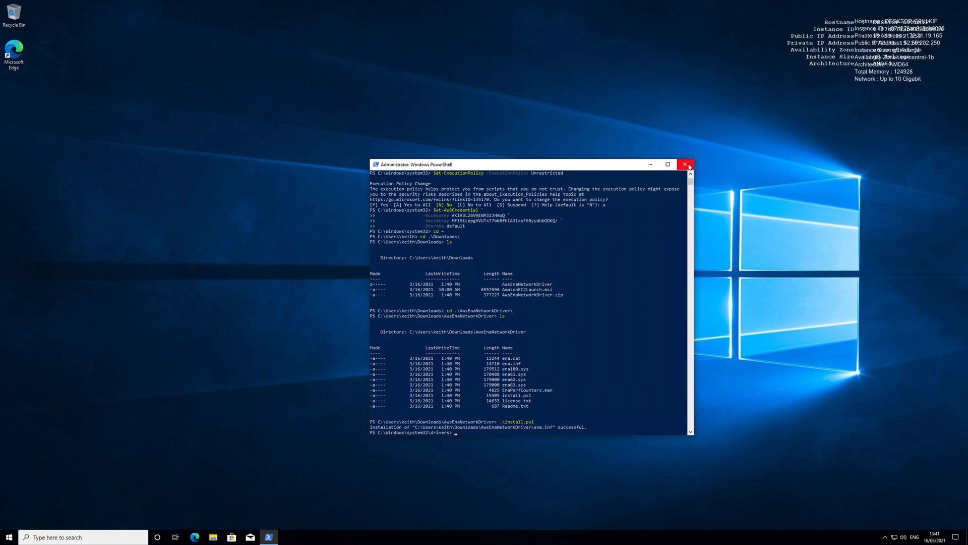
pyautogui.click(685, 164)
pyautogui.click(9, 537)
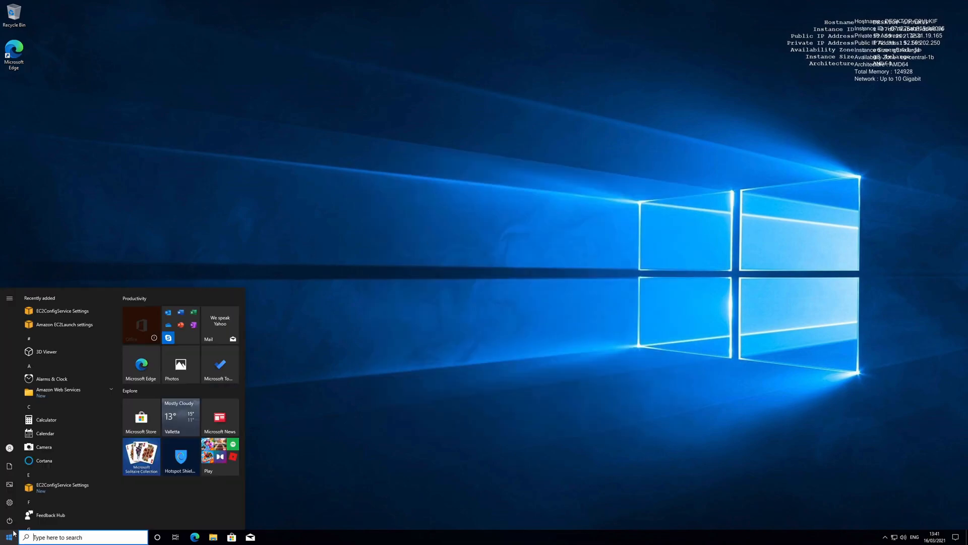
pyautogui.click(9, 520)
pyautogui.click(20, 489)
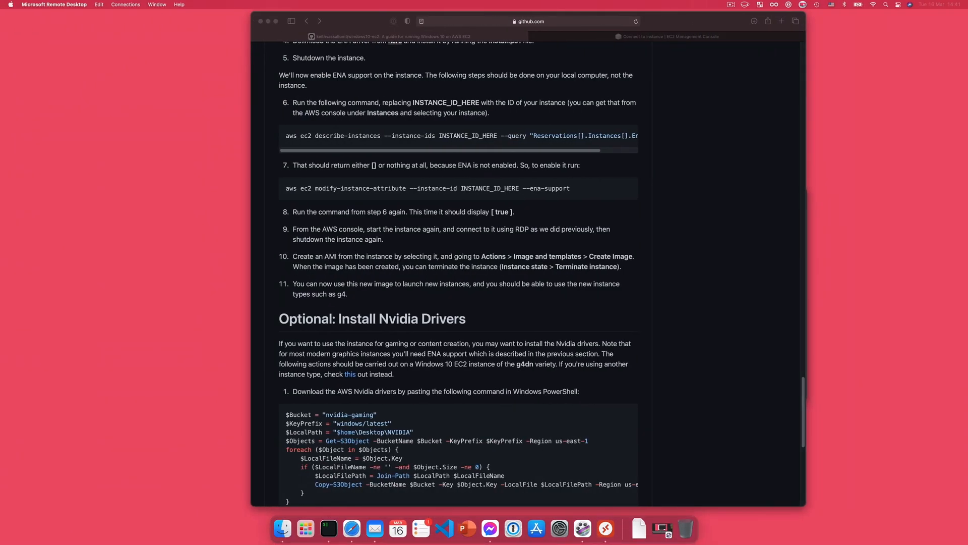
# Switch to the EC2 console in Safari, show Windows 10 Instance 1 in the running instances list, and refresh the list.
pyautogui.click(776, 82)
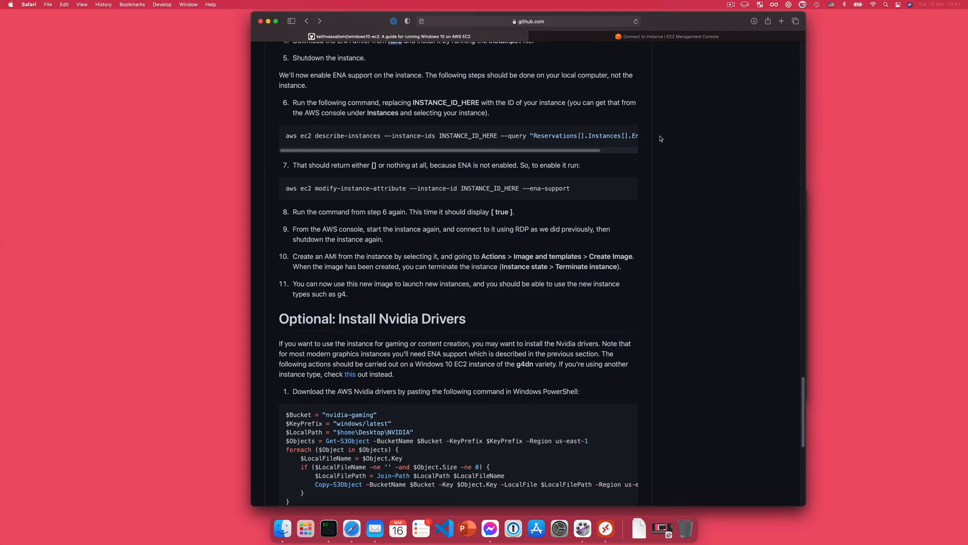
pyautogui.click(550, 38)
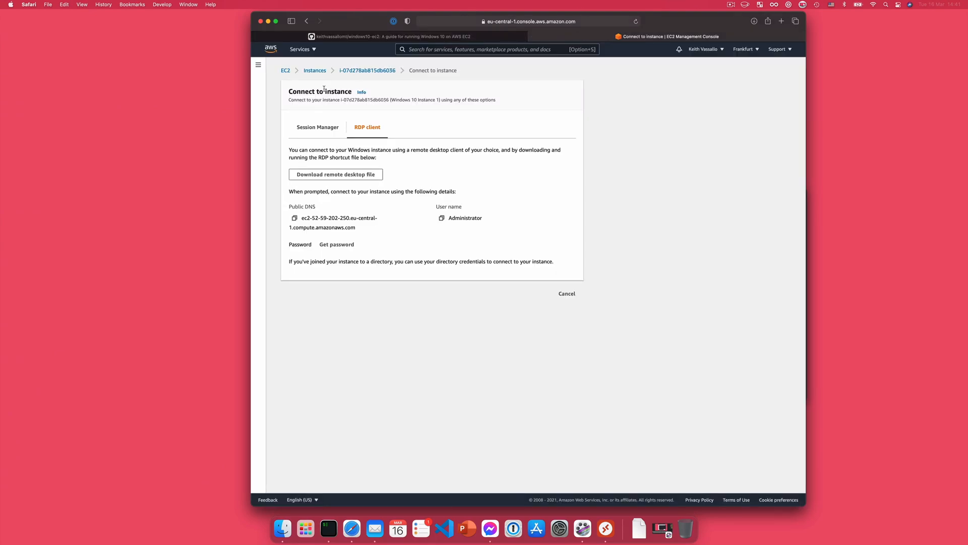
pyautogui.click(286, 70)
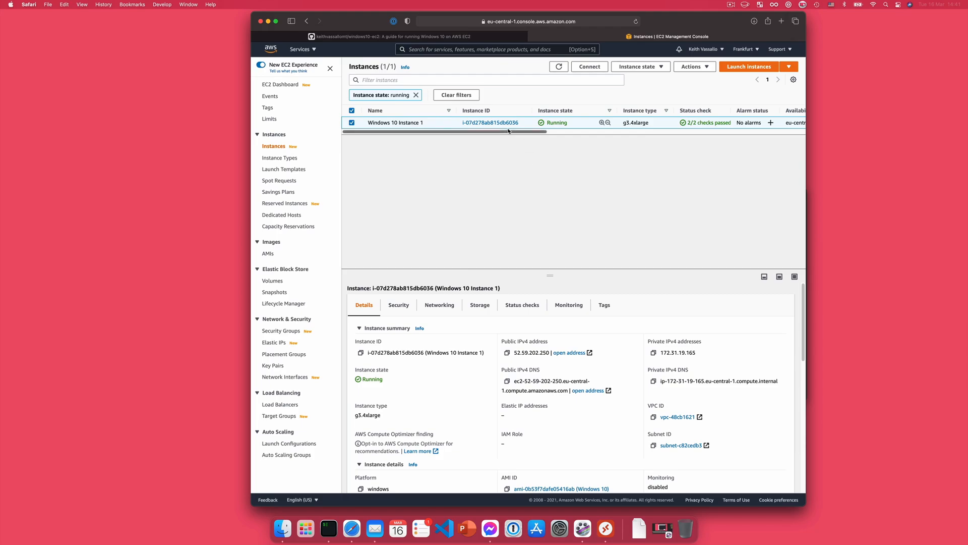
pyautogui.click(558, 66)
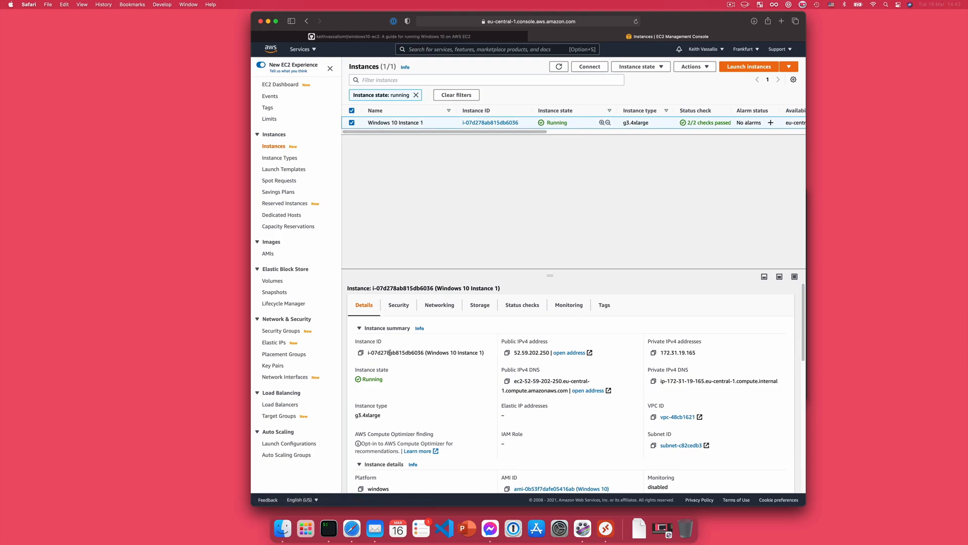
# Copy the aws ec2 describe-instances command from step 6 of the guide and paste it at the iTerm prompt.
pyautogui.click(353, 36)
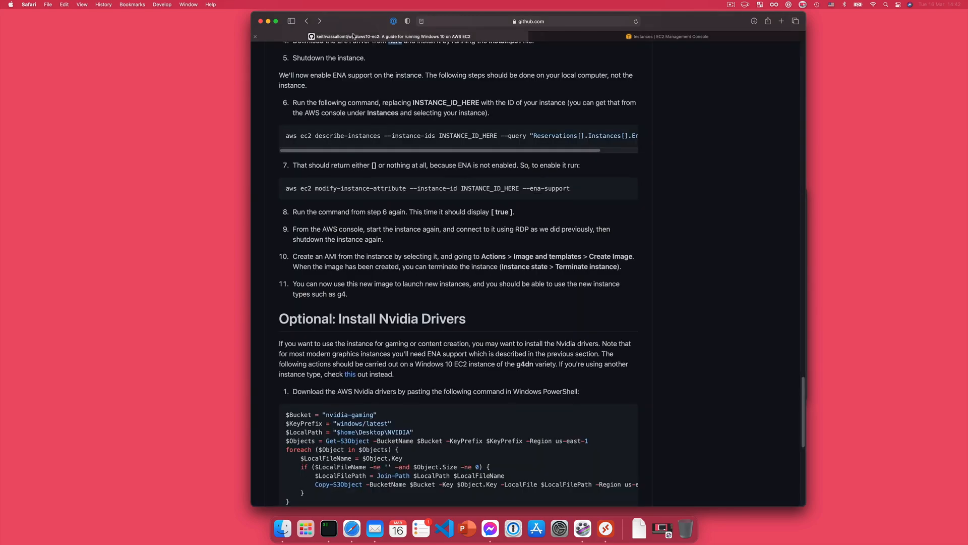
pyautogui.moveTo(286, 137); pyautogui.dragTo(640, 135)
pyautogui.rightClick(597, 145)
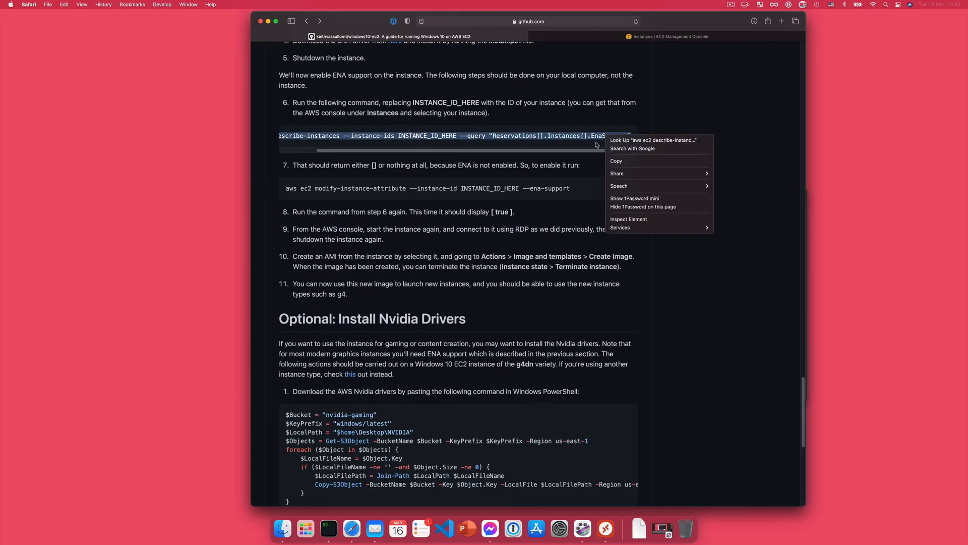
pyautogui.click(618, 161)
pyautogui.click(328, 528)
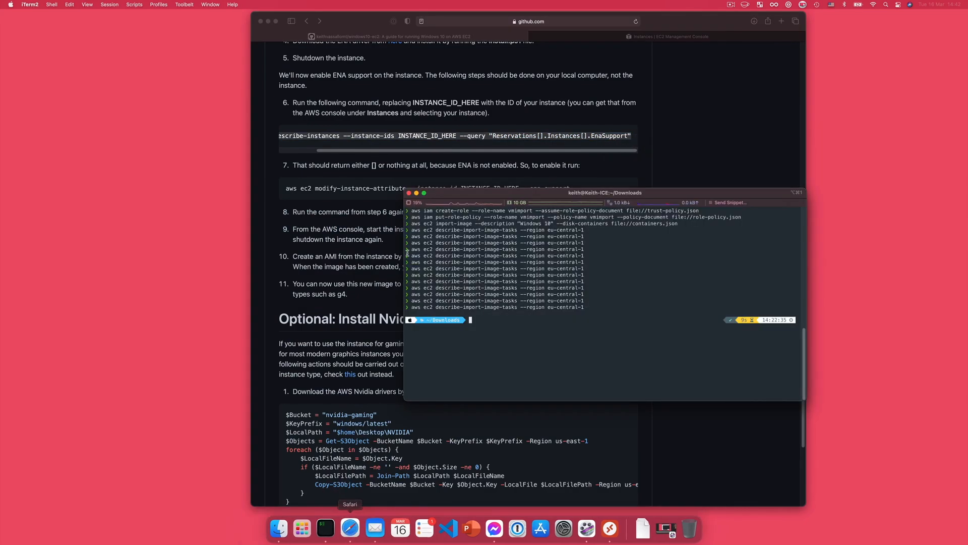
pyautogui.rightClick(508, 338)
pyautogui.click(532, 374)
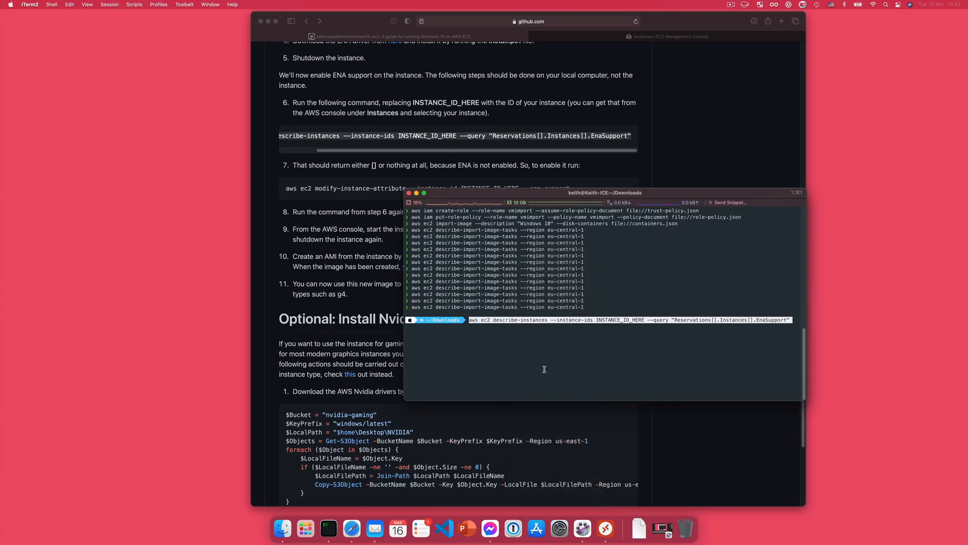
# Delete the INSTANCE_ID_HERE placeholder from the describe-instances command without running it.
pyautogui.press('Left')
pyautogui.press('Left')
pyautogui.press('Left')
pyautogui.press('Left')
pyautogui.press('Left')
pyautogui.press('Left')
pyautogui.press('Left')
pyautogui.press('Left')
pyautogui.press('Left')
pyautogui.press('Left')
pyautogui.press('Left')
pyautogui.press('Left')
pyautogui.press('Left')
pyautogui.press('Left')
pyautogui.press('Left')
pyautogui.press('Left')
pyautogui.press('Left')
pyautogui.press('Left')
pyautogui.press('Left')
pyautogui.press('Left')
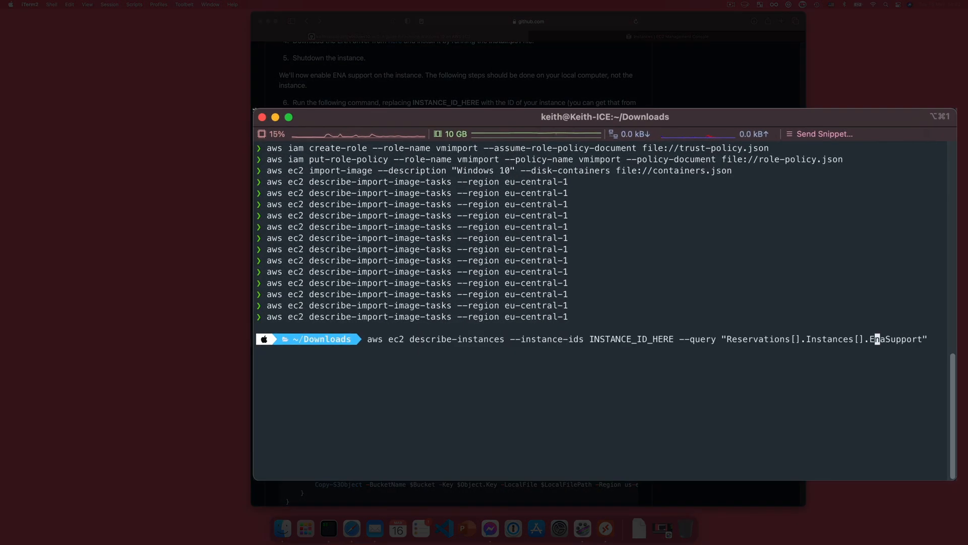
pyautogui.press('Left')
pyautogui.press('Left')
pyautogui.press('Left')
pyautogui.press('Left')
pyautogui.press('Left')
pyautogui.press('Left')
pyautogui.press('Left')
pyautogui.press('Left')
pyautogui.press('Left')
pyautogui.press('Left')
pyautogui.press('Left')
pyautogui.press('Left')
pyautogui.press('Left')
pyautogui.press('Left')
pyautogui.press('Left')
pyautogui.press('Left')
pyautogui.press('Left')
pyautogui.press('Left')
pyautogui.press('Left')
pyautogui.press('Left')
pyautogui.press('BackSpace')
pyautogui.press('BackSpace')
pyautogui.press('BackSpace')
pyautogui.press('BackSpace')
pyautogui.press('BackSpace')
pyautogui.press('BackSpace')
pyautogui.press('BackSpace')
pyautogui.press('BackSpace')
pyautogui.press('BackSpace')
pyautogui.press('BackSpace')
pyautogui.press('BackSpace')
pyautogui.press('BackSpace')
pyautogui.press('BackSpace')
pyautogui.press('BackSpace')
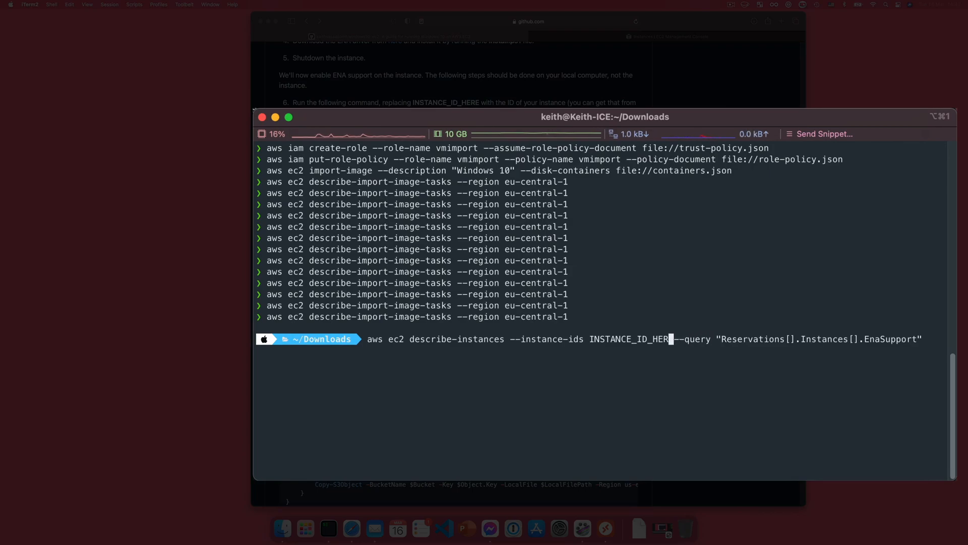
pyautogui.press('BackSpace')
pyautogui.press('BackSpace')
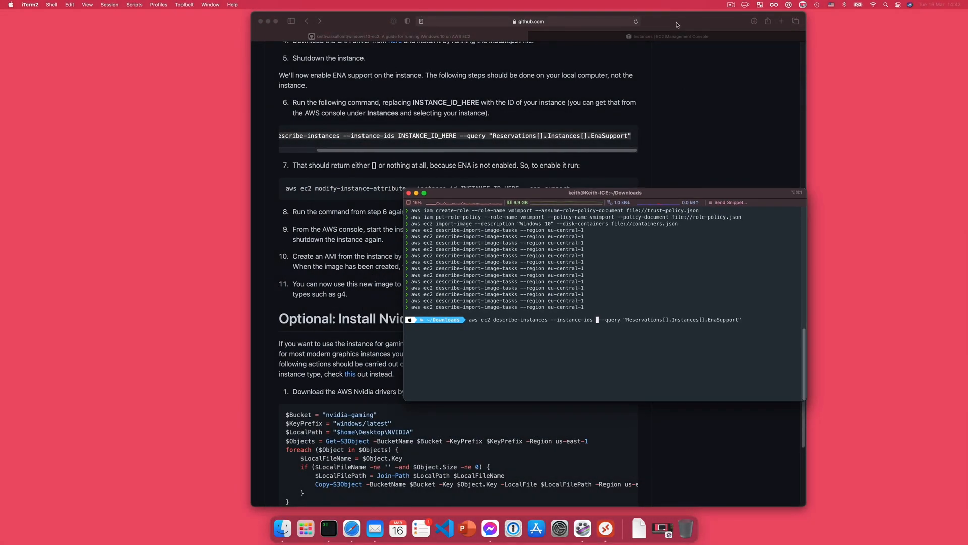
# Copy the ID of Windows 10 Instance 1 from the EC2 console, insert it after --instance-ids, run the EnaSupport query, and exit its output.
pyautogui.click(667, 36)
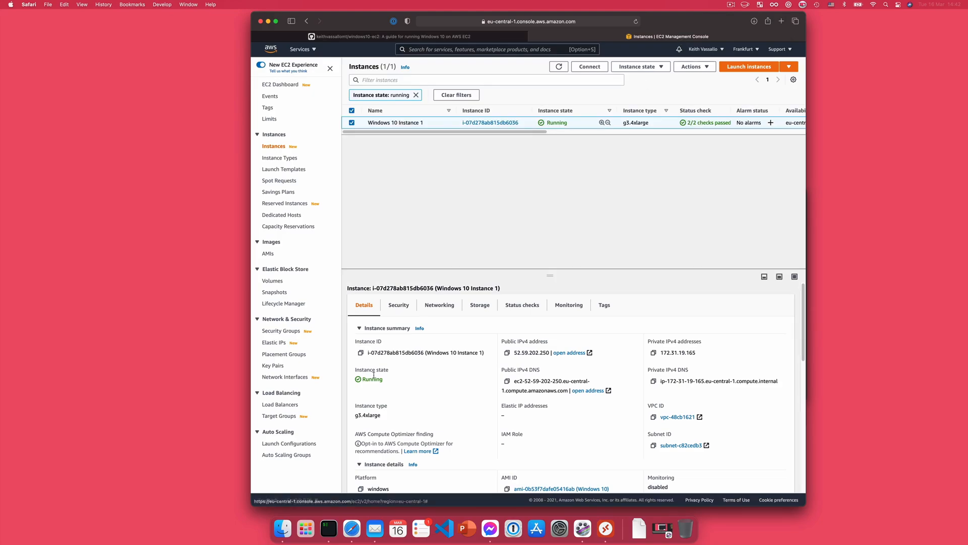
pyautogui.click(361, 352)
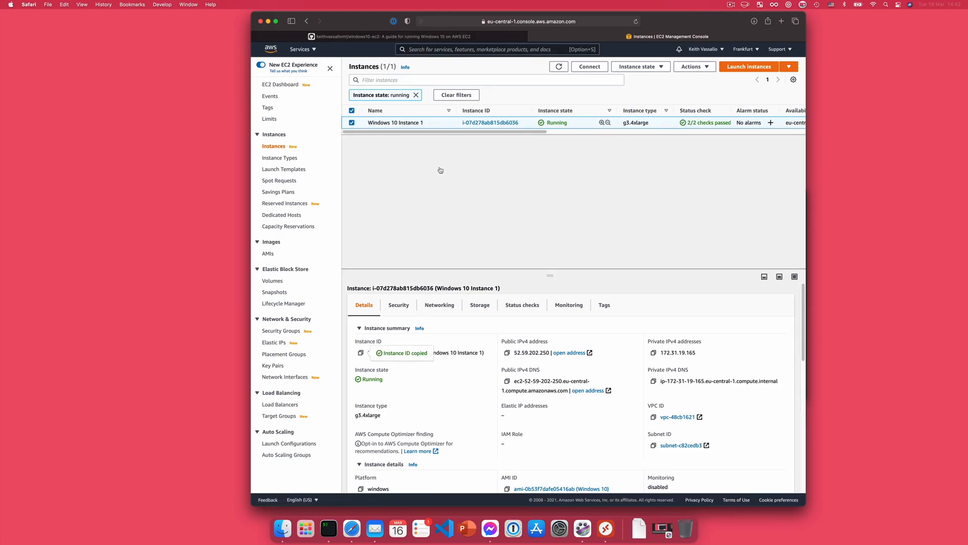
pyautogui.click(329, 528)
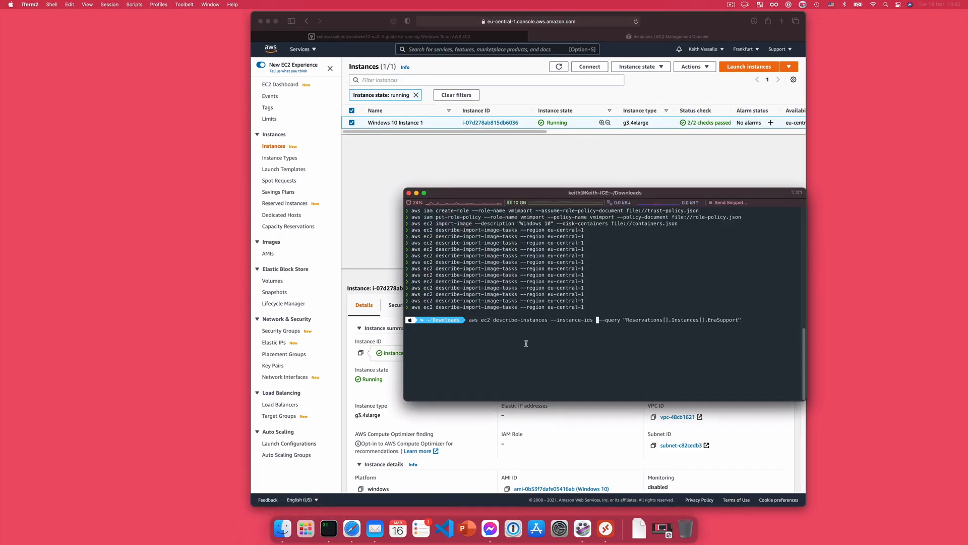
pyautogui.press('super+v')
pyautogui.press('Return')
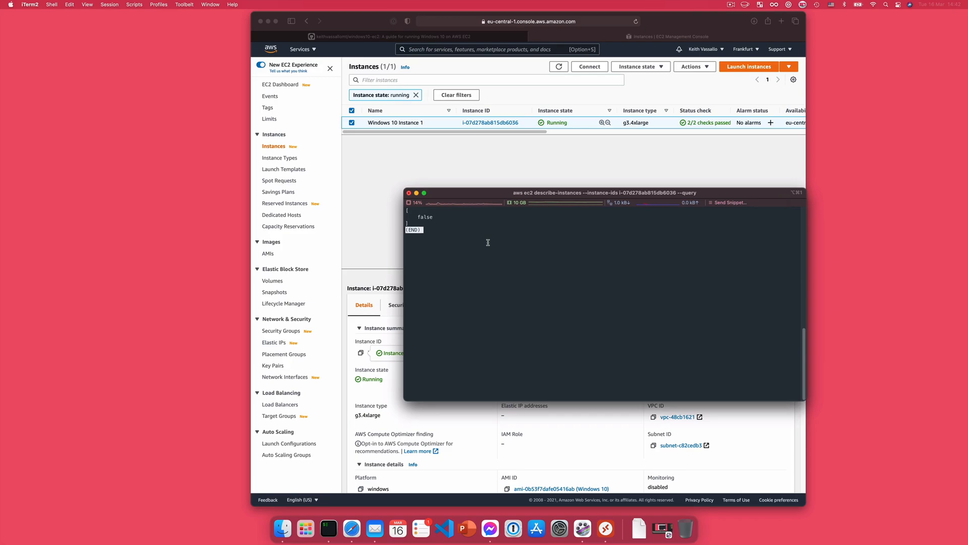
pyautogui.press('q')
# Copy the aws ec2 modify-instance-attribute command with --ena-support from step 7 of the guide and paste it at the iTerm prompt.
pyautogui.click(578, 90)
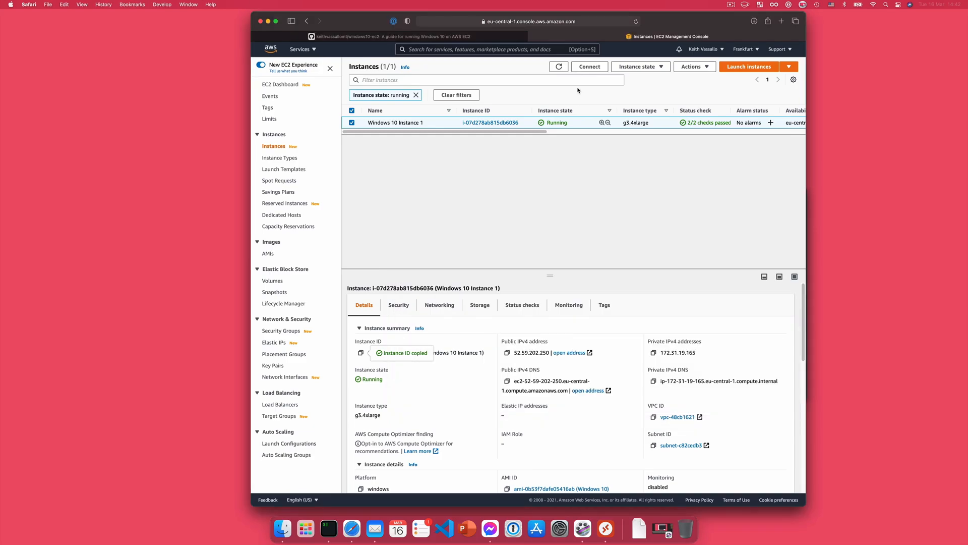
pyautogui.click(452, 42)
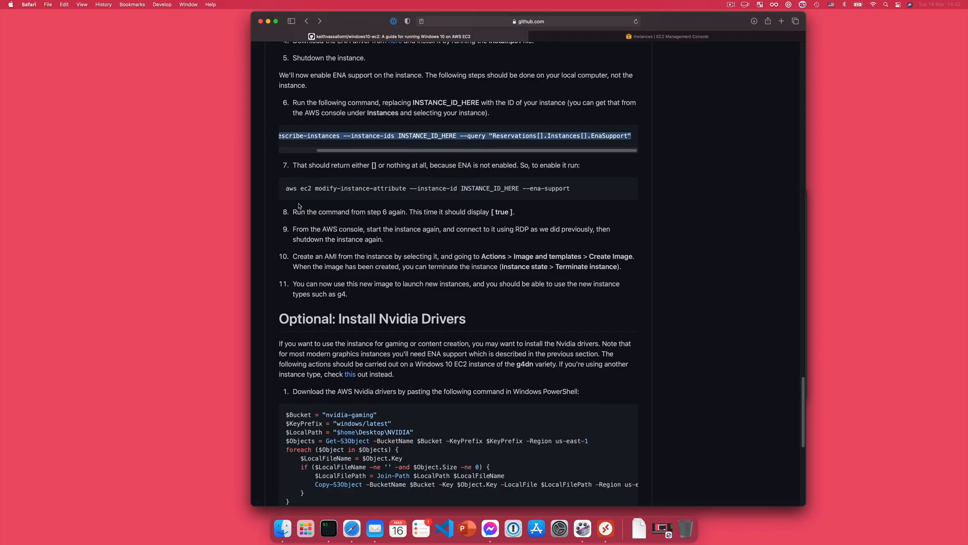
pyautogui.moveTo(285, 188); pyautogui.dragTo(572, 188)
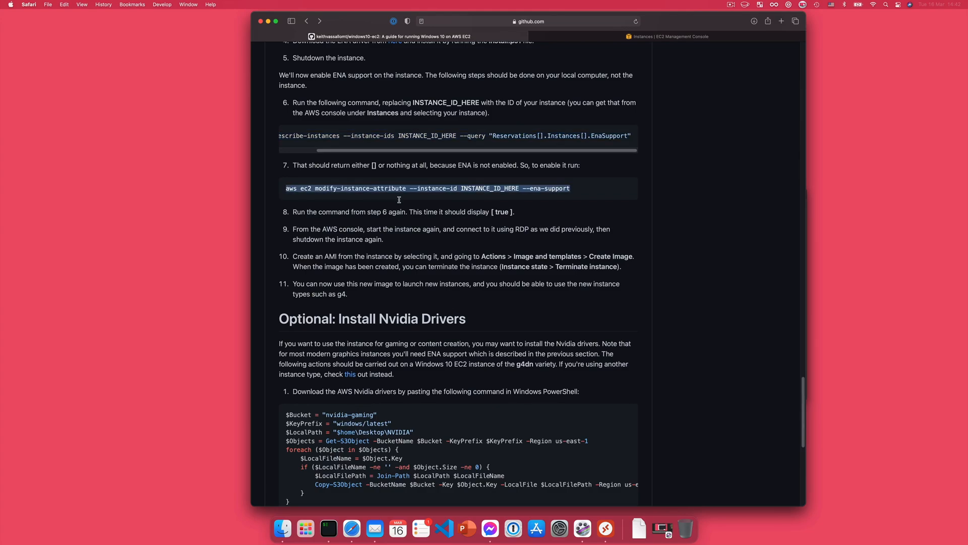
pyautogui.rightClick(513, 186)
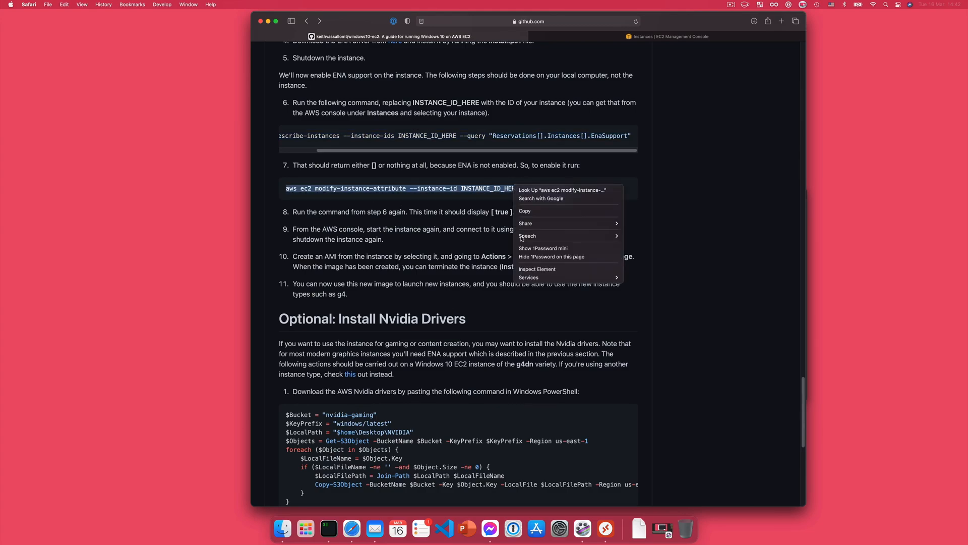
pyautogui.click(530, 214)
pyautogui.click(329, 529)
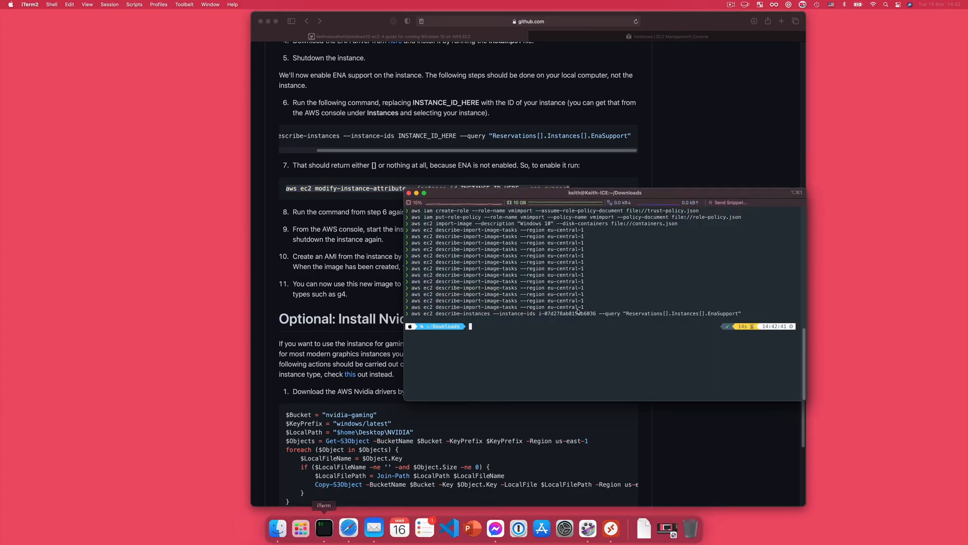
pyautogui.rightClick(545, 301)
pyautogui.click(542, 374)
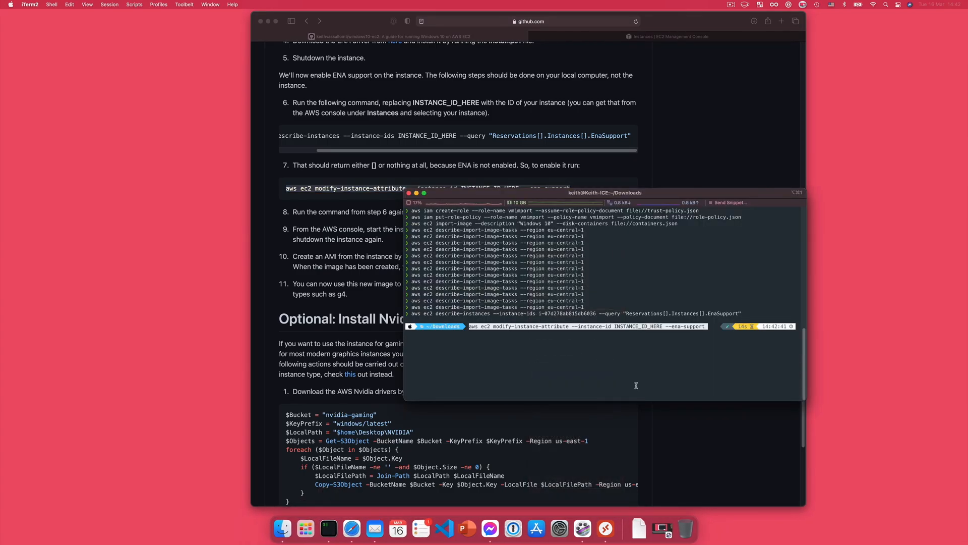
# Delete the INSTANCE_ID_HERE placeholder between --instance-id and --ena-support in the modify-instance-attribute command.
pyautogui.press('Left')
pyautogui.press('Left')
pyautogui.press('Left')
pyautogui.press('Left')
pyautogui.press('Left')
pyautogui.press('Left')
pyautogui.press('Left')
pyautogui.press('Left')
pyautogui.press('Left')
pyautogui.press('Left')
pyautogui.press('Left')
pyautogui.press('Left')
pyautogui.press('Left')
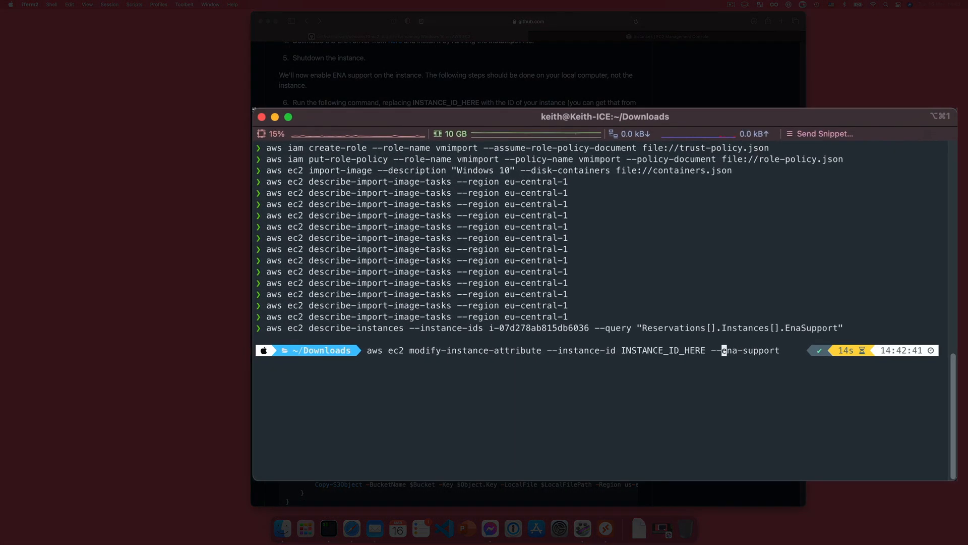
pyautogui.press('BackSpace')
pyautogui.press('BackSpace')
pyautogui.press('BackSpace')
pyautogui.press('BackSpace')
pyautogui.press('BackSpace')
pyautogui.press('BackSpace')
pyautogui.press('BackSpace')
pyautogui.press('BackSpace')
pyautogui.press('BackSpace')
pyautogui.press('BackSpace')
pyautogui.press('BackSpace')
pyautogui.press('BackSpace')
pyautogui.press('BackSpace')
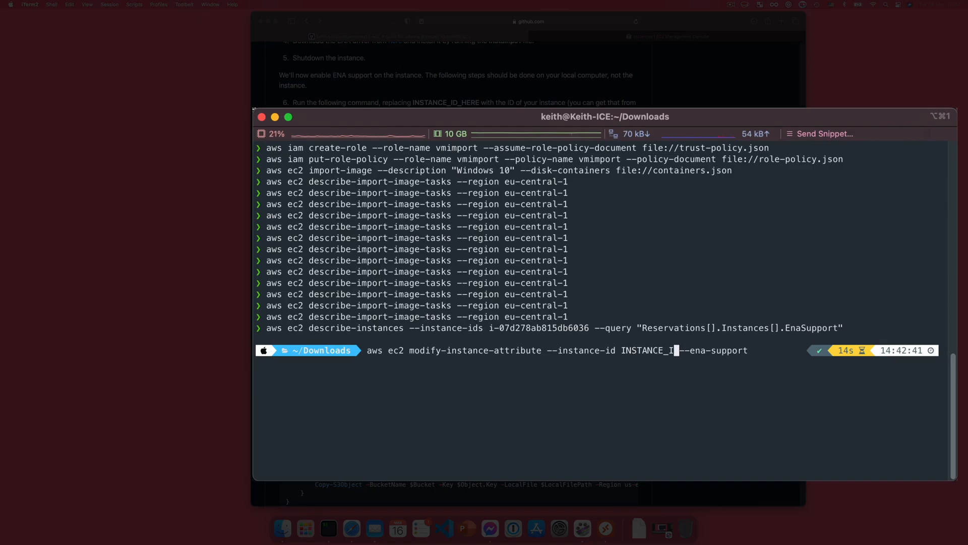
pyautogui.press('BackSpace')
pyautogui.press('BackSpace')
pyautogui.press('BackSpace')
pyautogui.press('BackSpace')
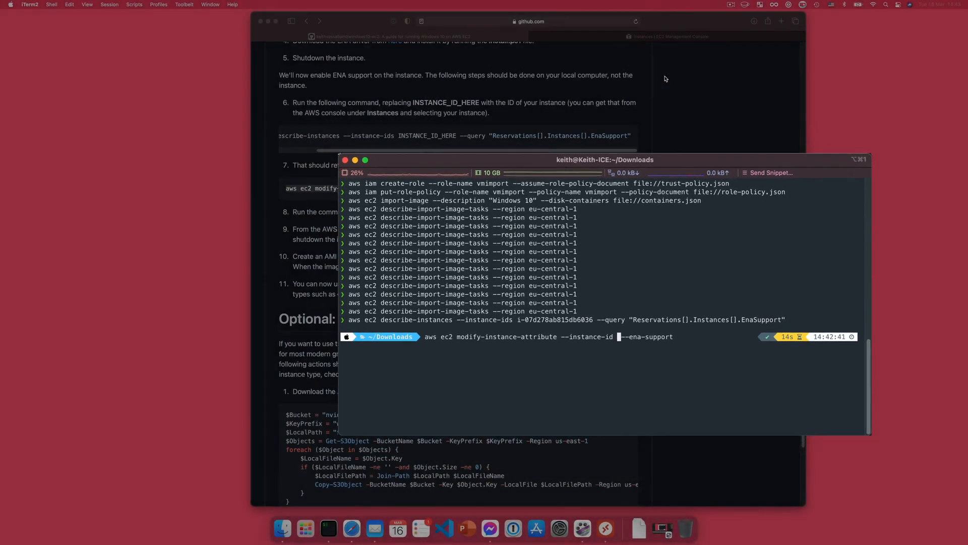
# Copy the ID of Windows 10 Instance 1 from the EC2 console, insert it after --instance-id, and run the modify-instance-attribute command in iTerm.
pyautogui.click(665, 38)
pyautogui.click(360, 353)
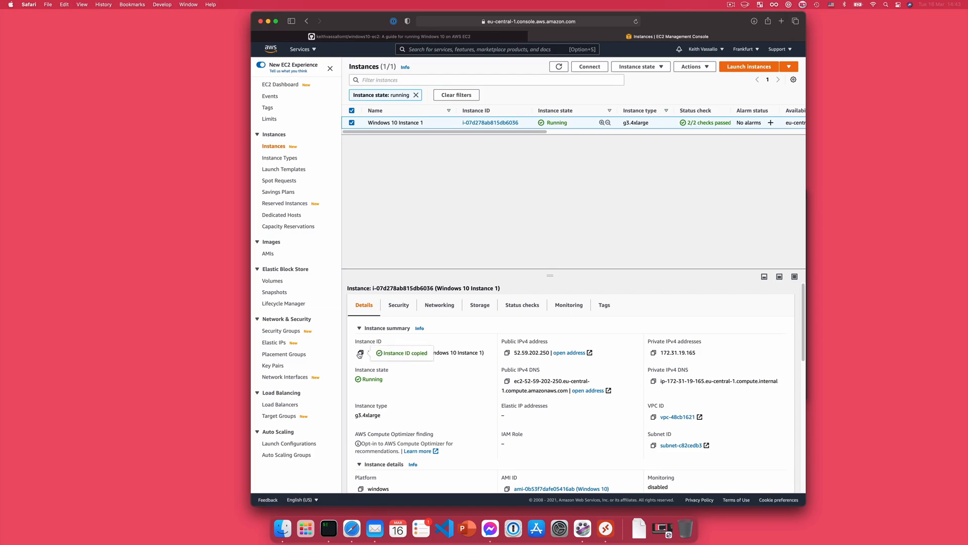
pyautogui.click(329, 528)
pyautogui.rightClick(594, 392)
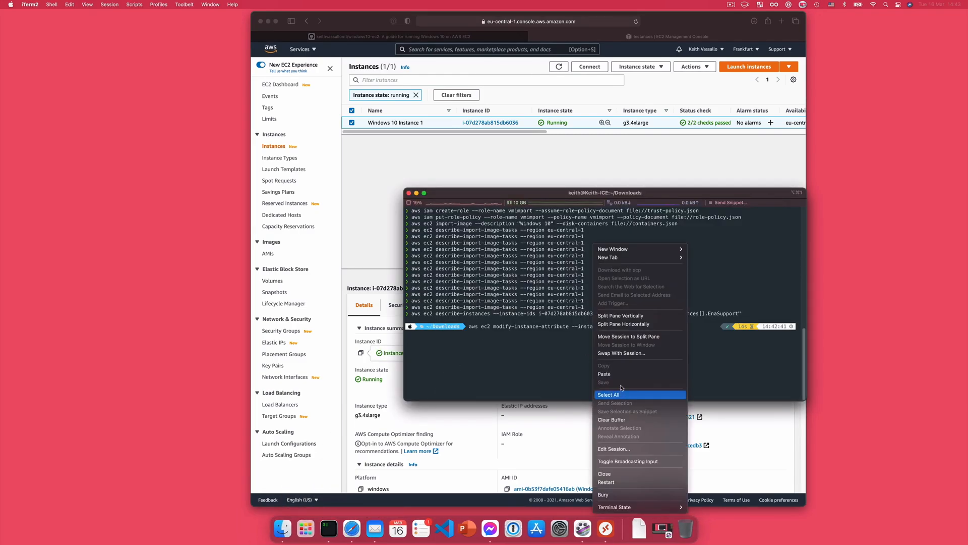
pyautogui.click(622, 380)
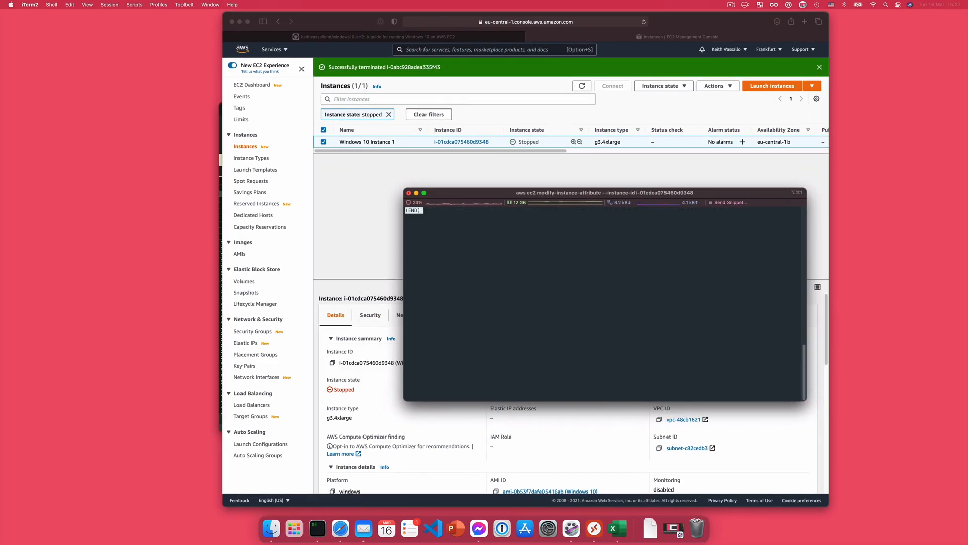
pyautogui.press('q')
# Rerun the earlier describe-instances EnaSupport query for the instance and exit its output.
pyautogui.press('Up')
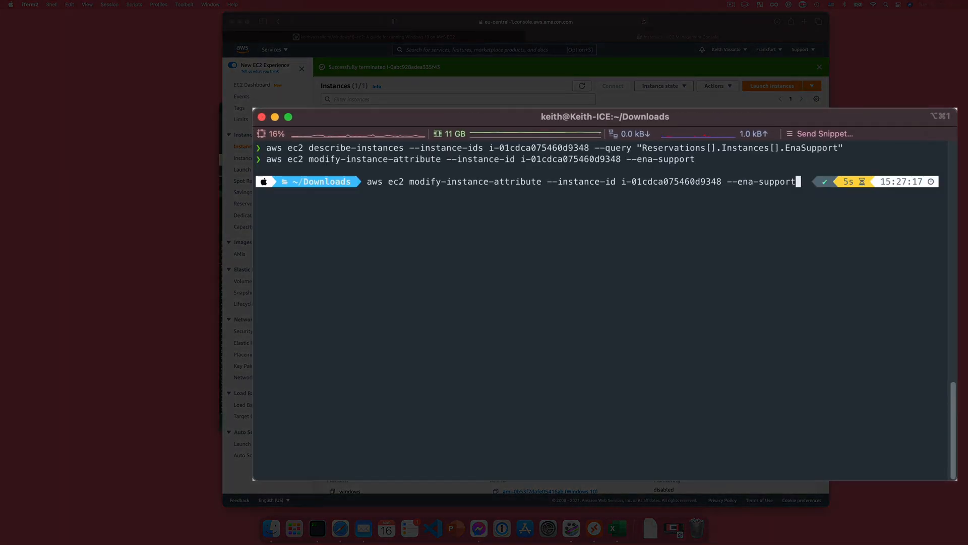
pyautogui.press('Up')
pyautogui.press('Return')
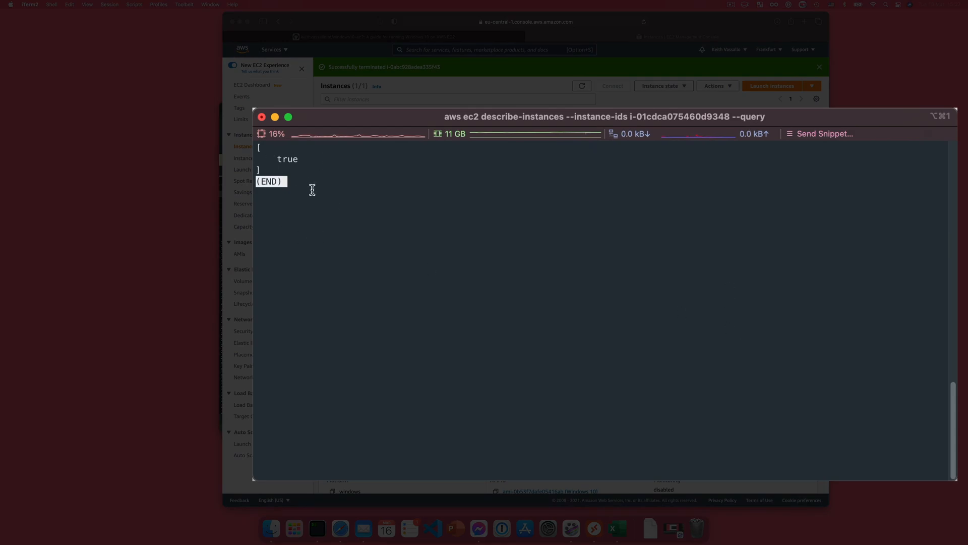
pyautogui.press('q')
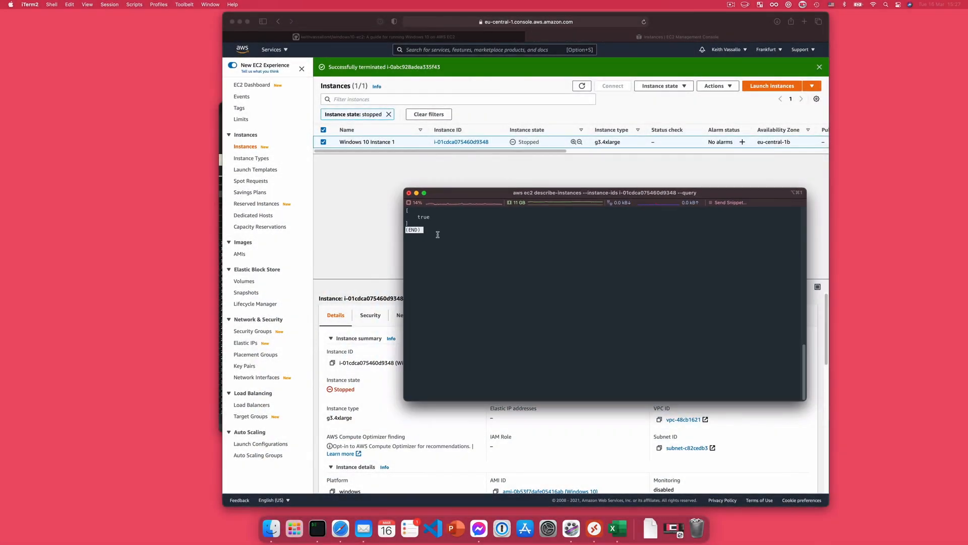
# Switch to the EC2 console in Safari and start the stopped Windows 10 Instance 1.
pyautogui.click(413, 85)
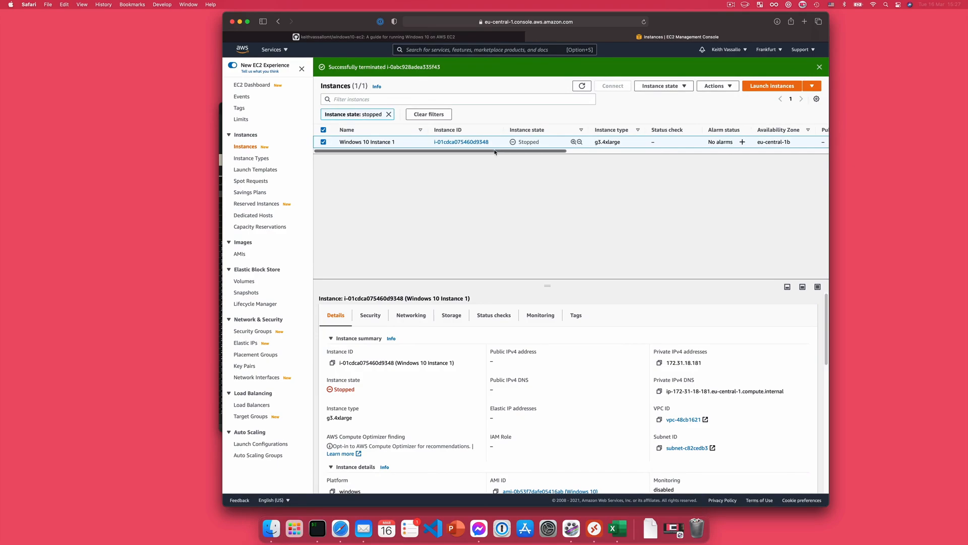
pyautogui.click(661, 86)
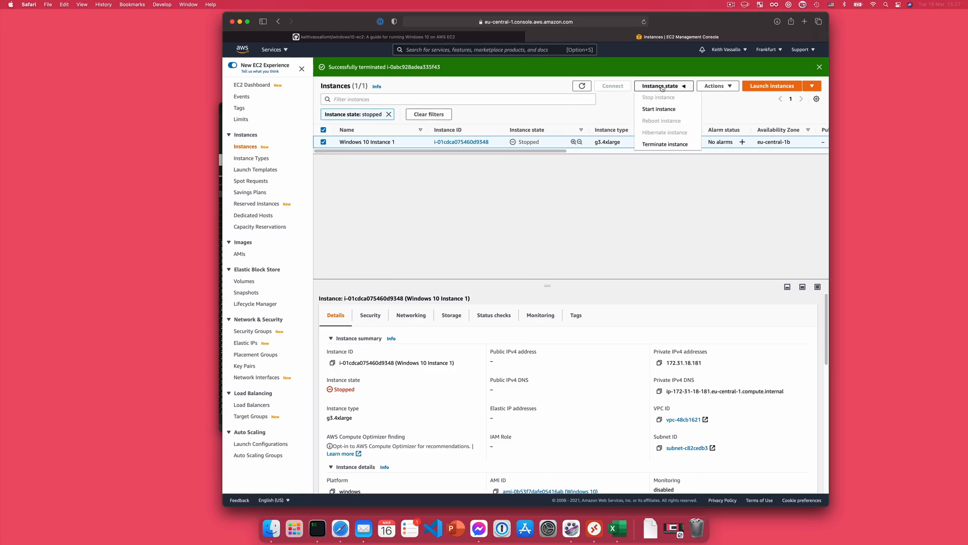
pyautogui.click(659, 109)
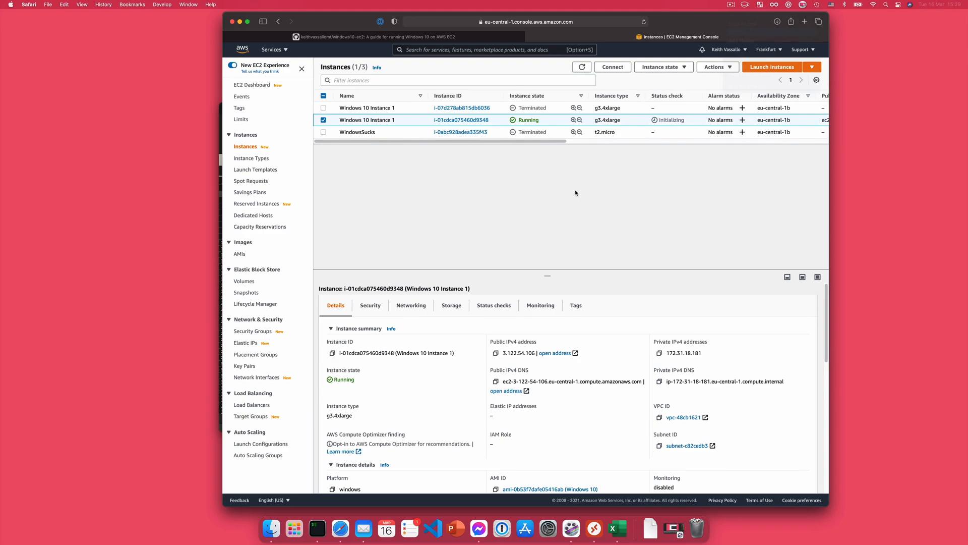
# Open the downloaded Windows 10 Instance 1.rdp connection, accept its certificate, and sign in with the account password.
pyautogui.click(650, 528)
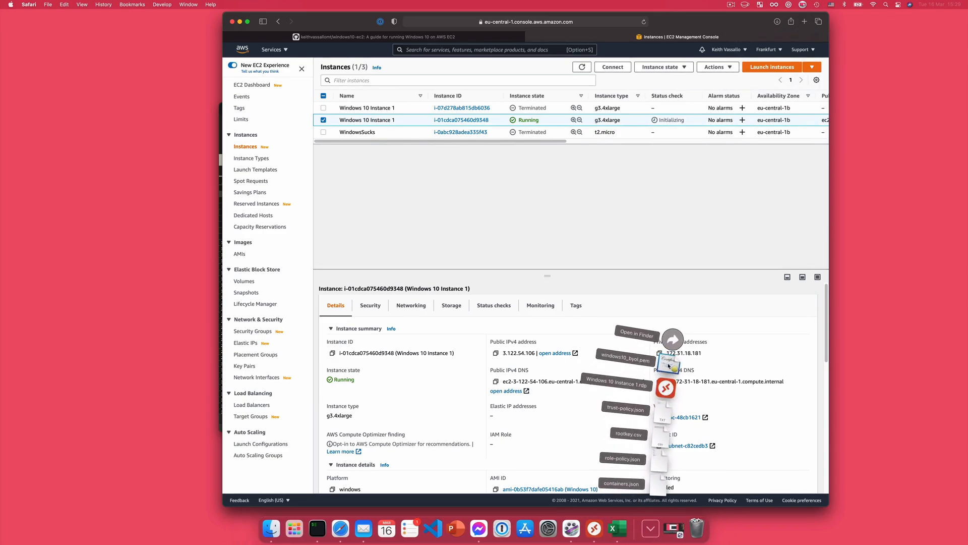
pyautogui.click(671, 387)
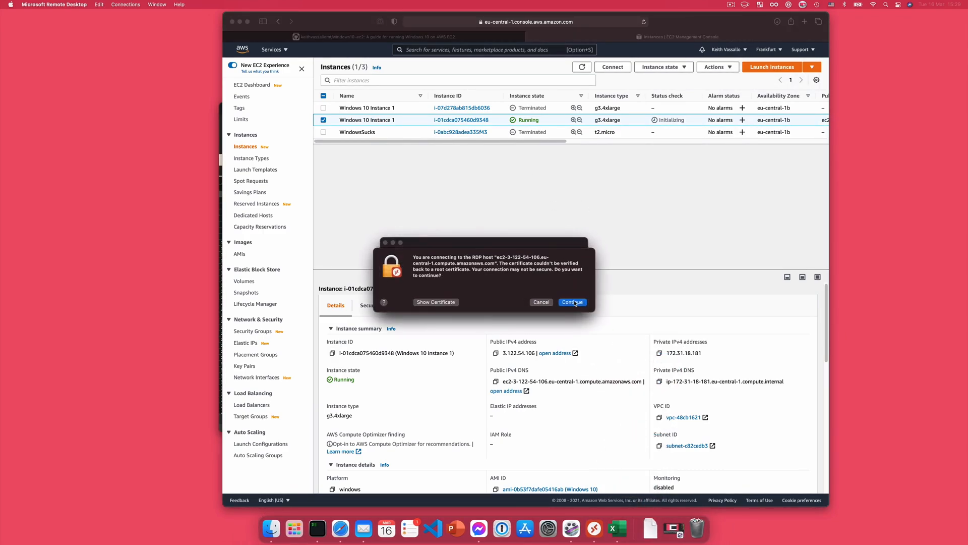
pyautogui.click(573, 302)
pyautogui.write('•••••')
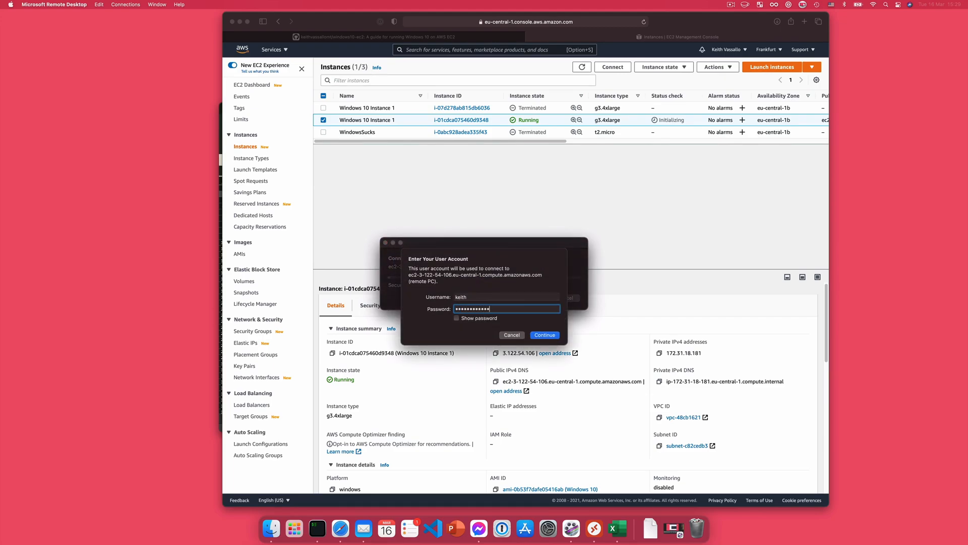
pyautogui.press('Return')
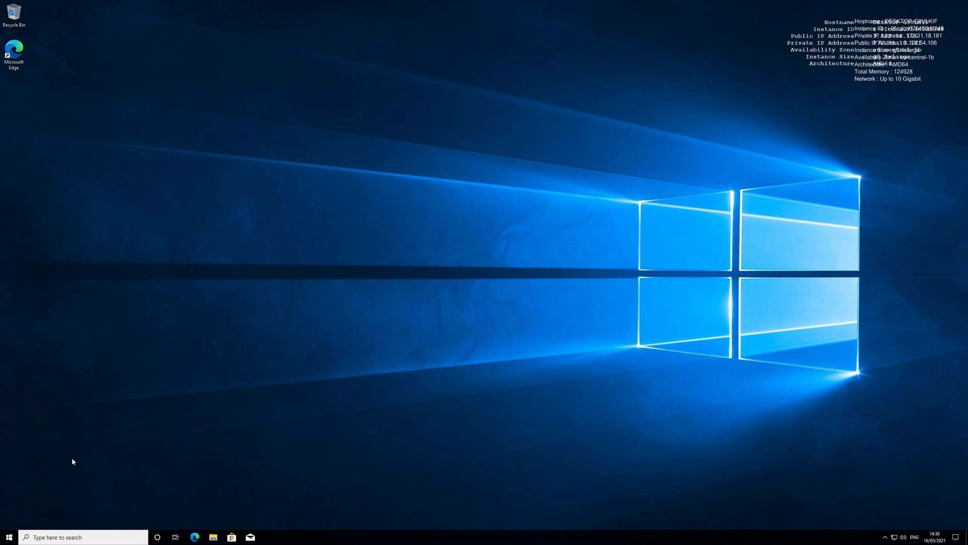
# Shut down Windows 10 on the remote instance without installing updates.
pyautogui.click(10, 537)
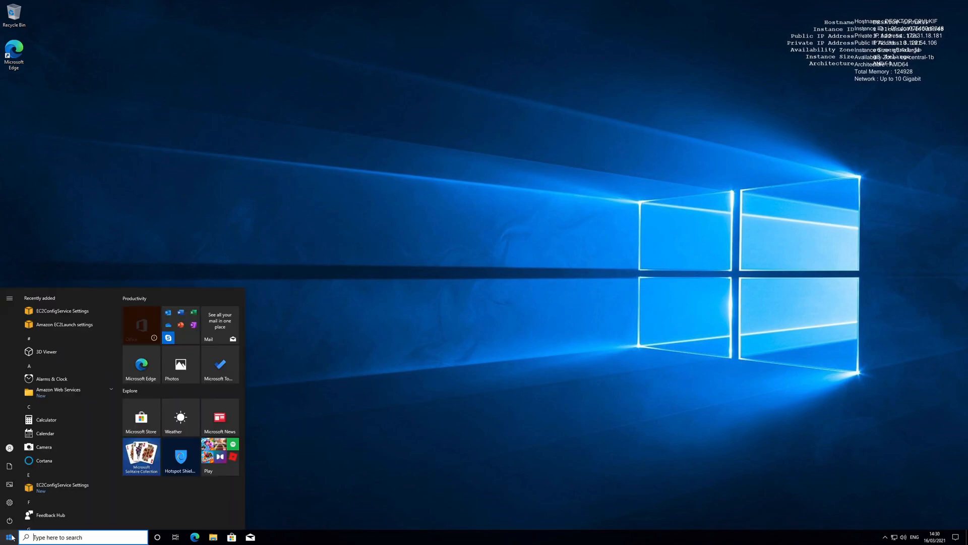
pyautogui.click(9, 520)
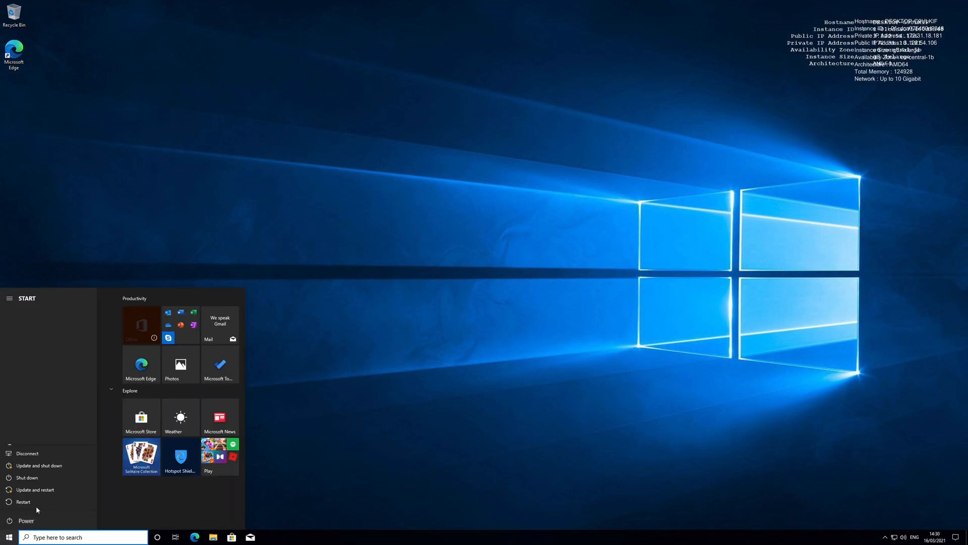
pyautogui.click(40, 478)
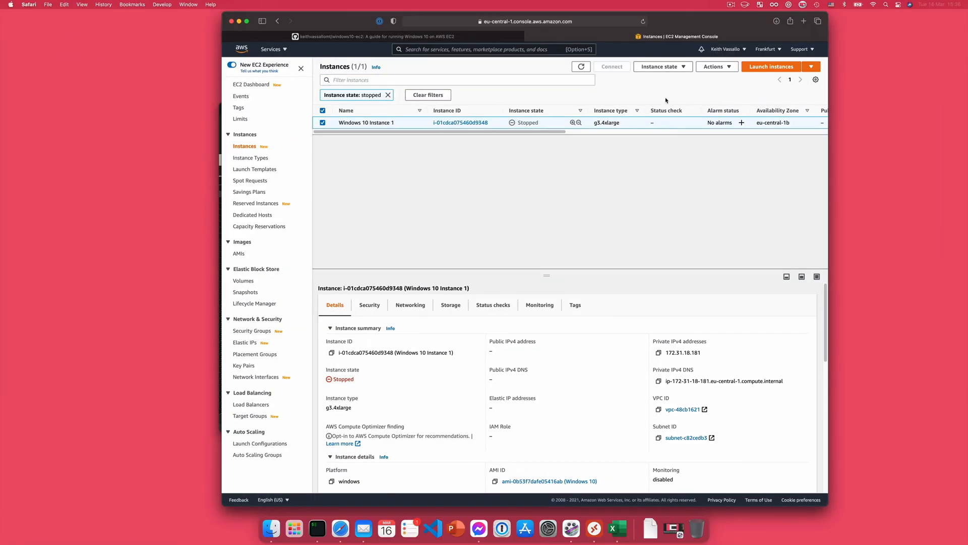
# Create an image named "Windows 10 with ENA" from the stopped Windows 10 Instance 1 in the EC2 console.
pyautogui.click(715, 67)
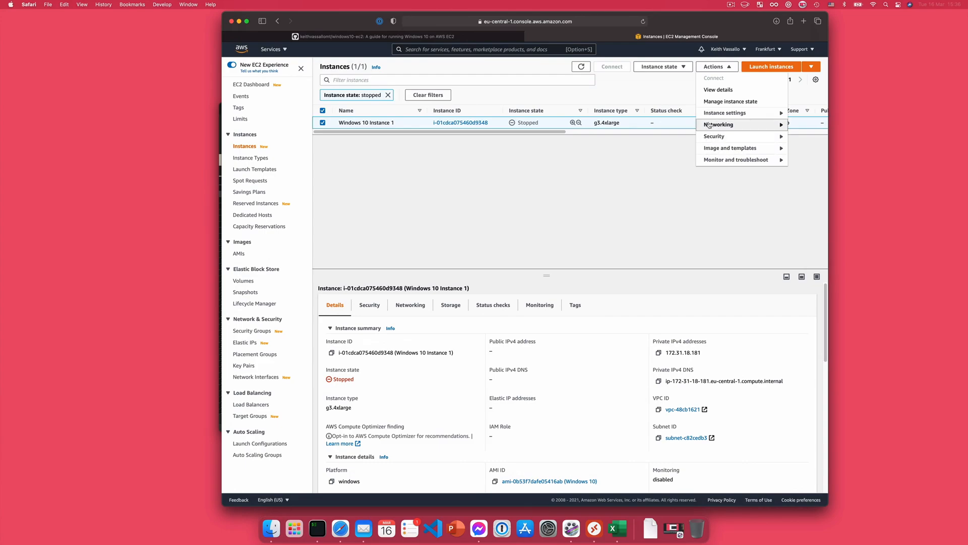
pyautogui.moveTo(731, 147)
pyautogui.click(633, 147)
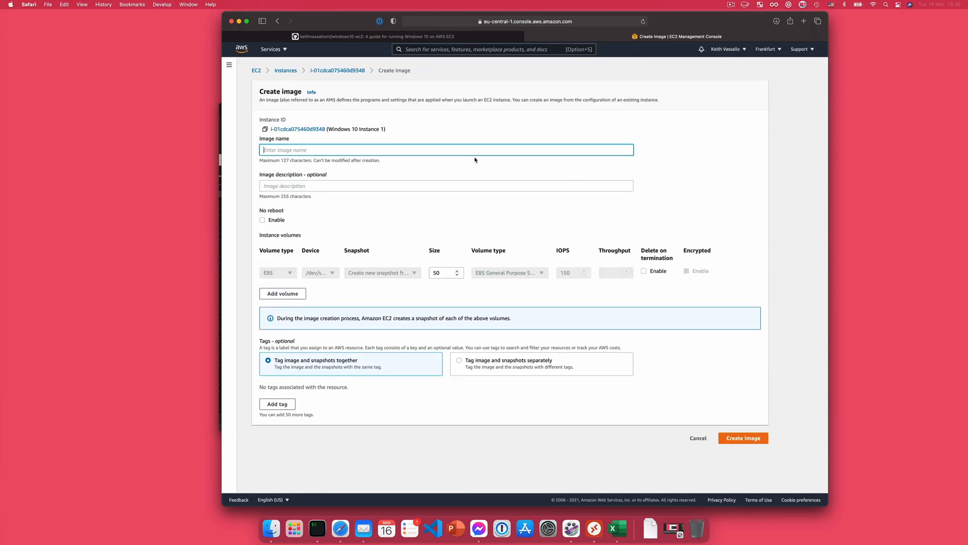
pyautogui.write('`~Wi')
pyautogui.press('BackSpace')
pyautogui.press('BackSpace')
pyautogui.press('BackSpace')
pyautogui.press('BackSpace')
pyautogui.write('Windows 10 with ENA')
pyautogui.click(744, 439)
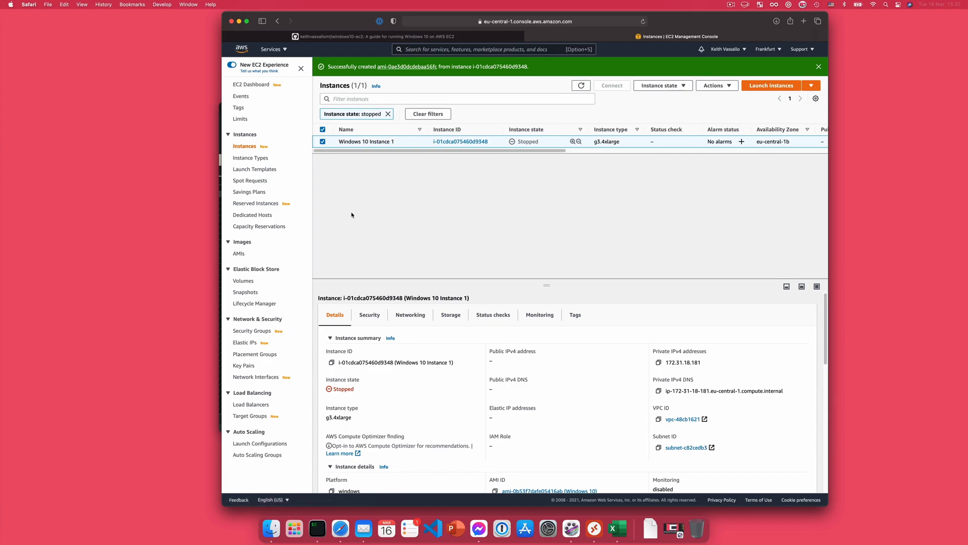
# Go to the AMIs list and set the new image's Name to "Windows 10 with ENA", copied from its AMI name.
pyautogui.click(239, 253)
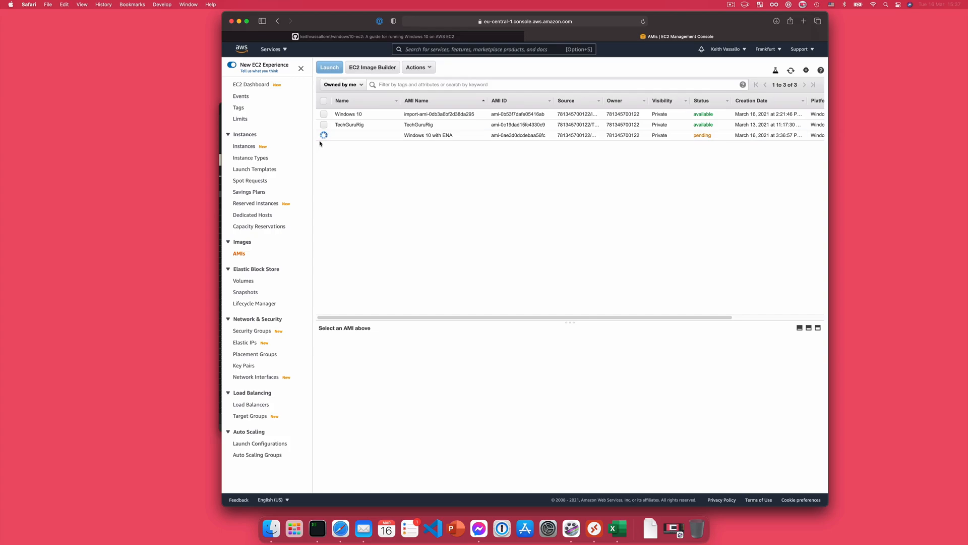
pyautogui.click(345, 138)
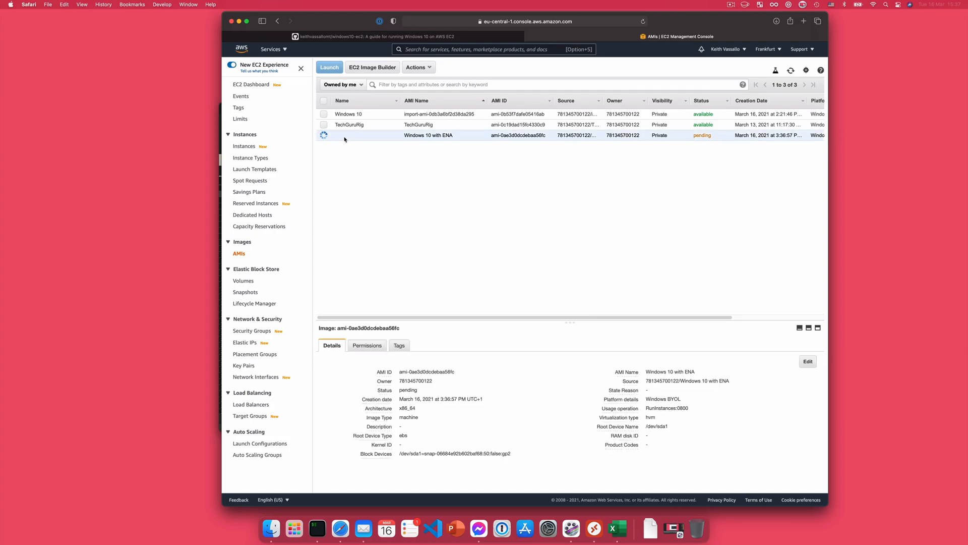
pyautogui.tripleClick(430, 134)
pyautogui.click(452, 137)
pyautogui.moveTo(453, 136); pyautogui.dragTo(406, 132)
pyautogui.rightClick(406, 132)
pyautogui.click(364, 155)
pyautogui.moveTo(456, 135); pyautogui.dragTo(385, 136)
pyautogui.click(393, 135)
pyautogui.press('super+v')
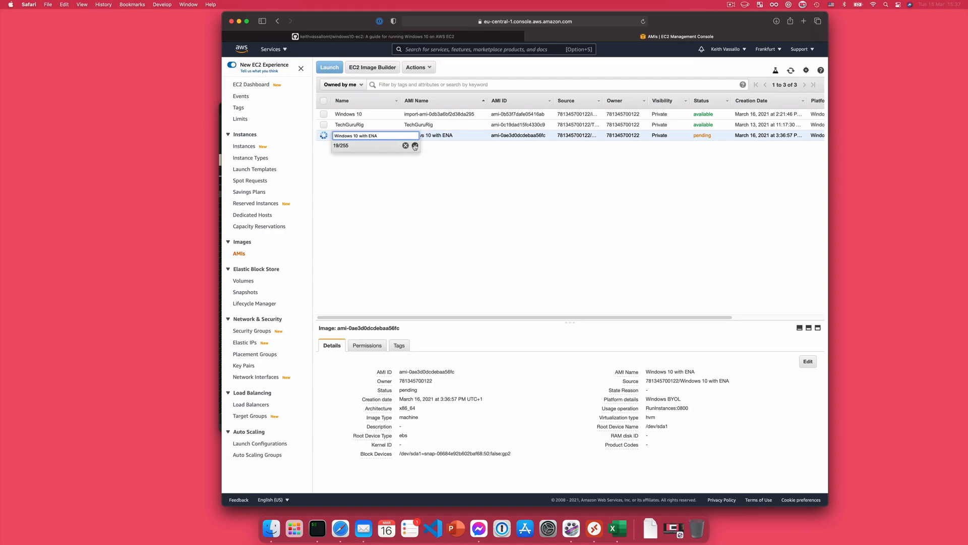
pyautogui.click(415, 146)
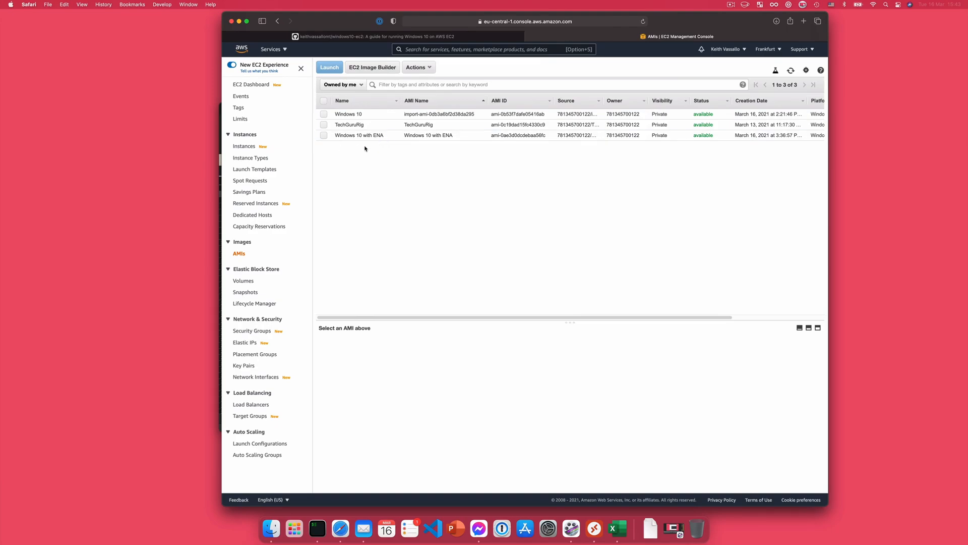
# Deregister the original imported AMI named Windows 10.
pyautogui.click(324, 114)
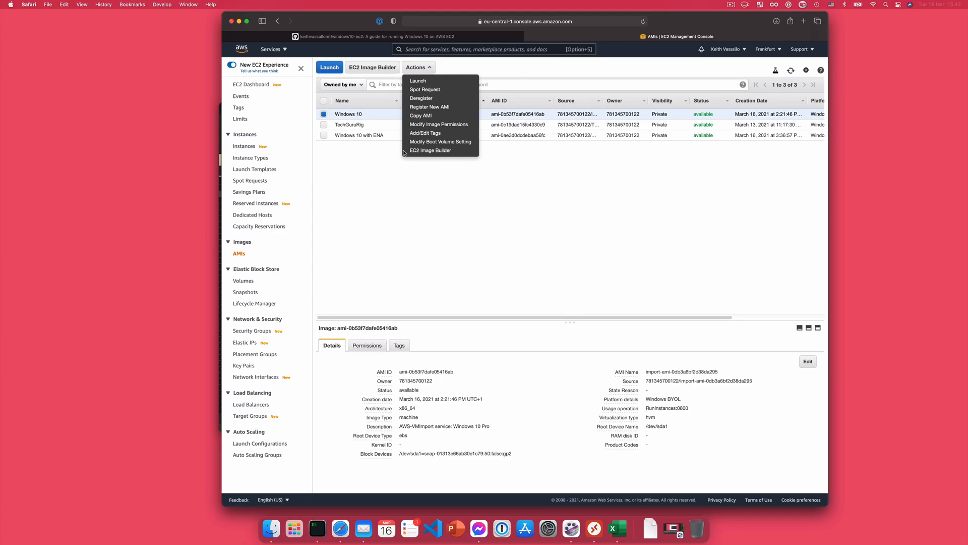
pyautogui.click(422, 99)
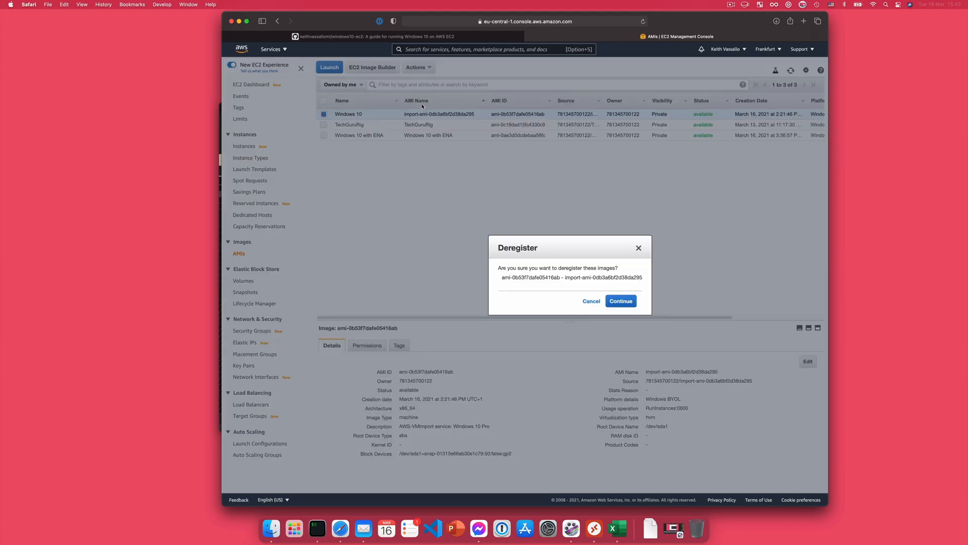
pyautogui.click(621, 301)
# Delete the 50 GiB snapshot created by the AWS-VMImport service from the Snapshots list.
pyautogui.click(245, 292)
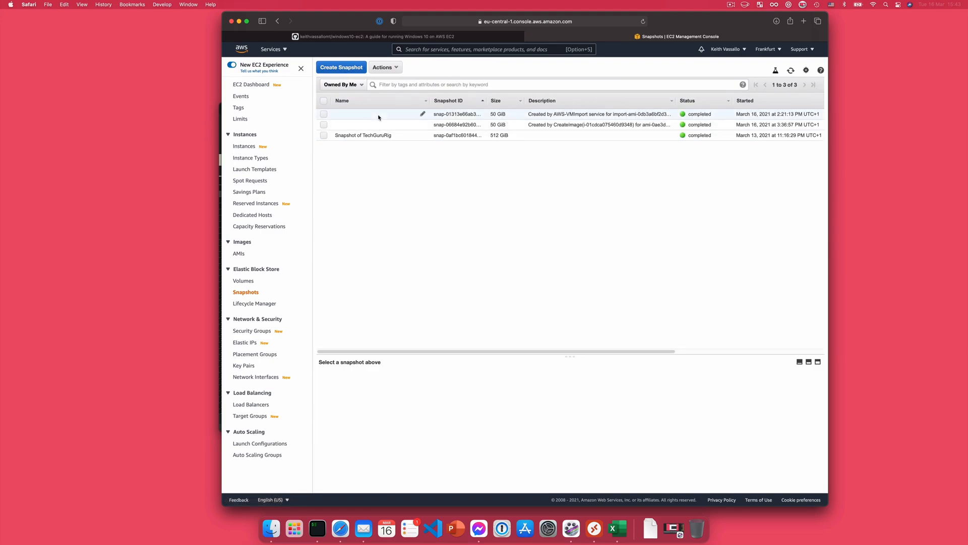
pyautogui.click(361, 113)
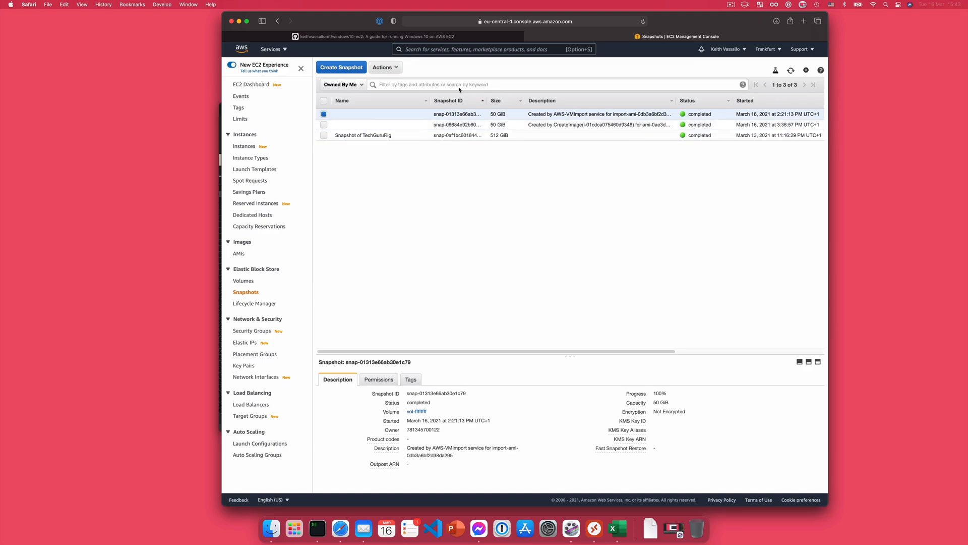
pyautogui.click(385, 67)
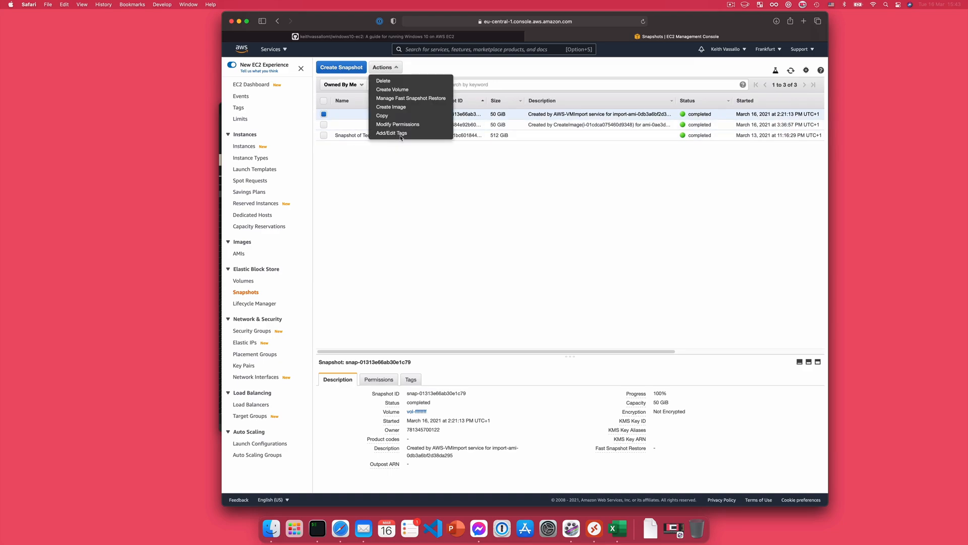
pyautogui.click(383, 81)
pyautogui.click(625, 305)
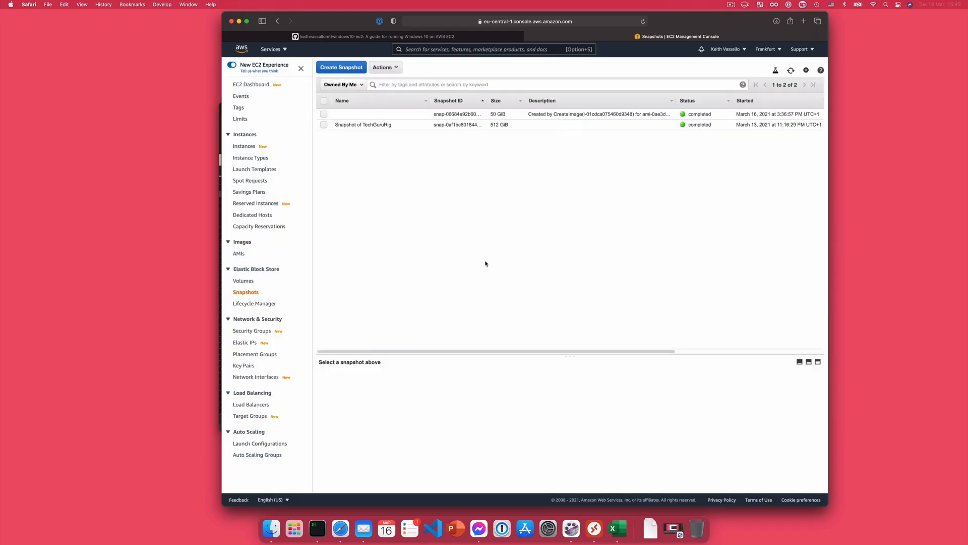
# Return to the instances list and terminate the stopped Windows 10 Instance 1.
pyautogui.click(244, 146)
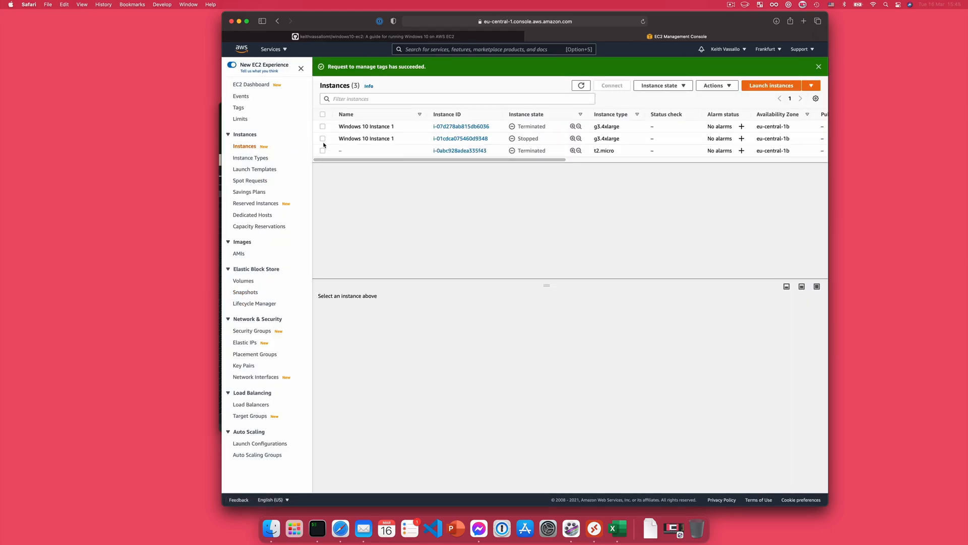
pyautogui.click(322, 138)
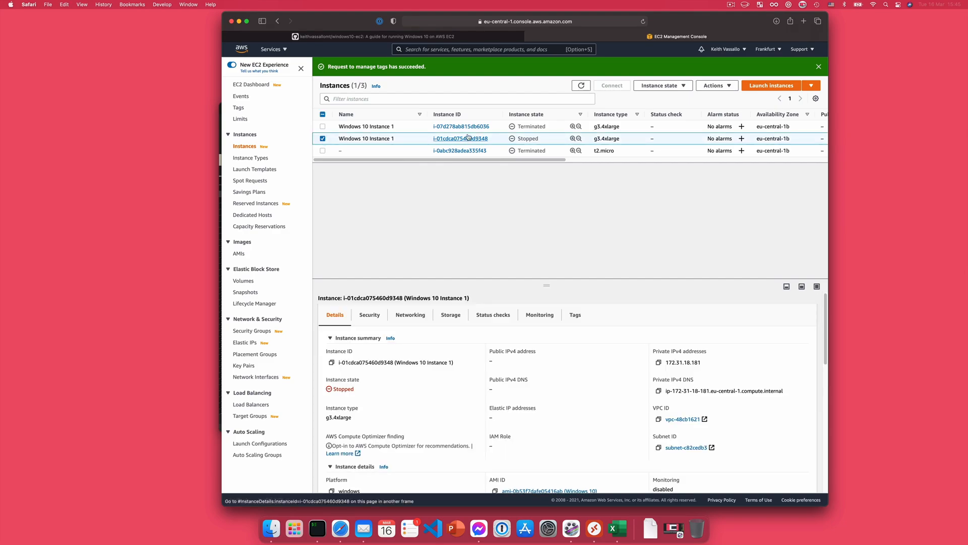
pyautogui.click(659, 86)
pyautogui.click(660, 145)
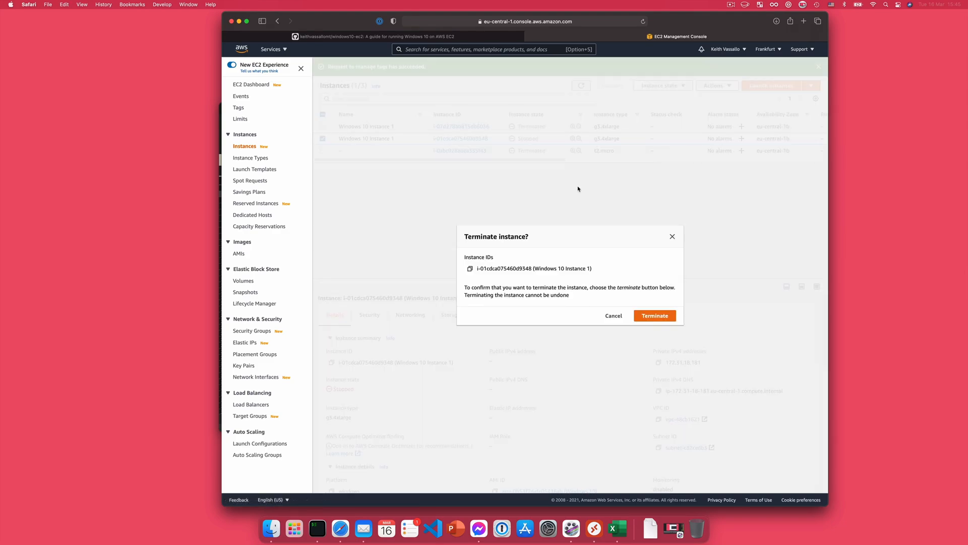
pyautogui.click(655, 316)
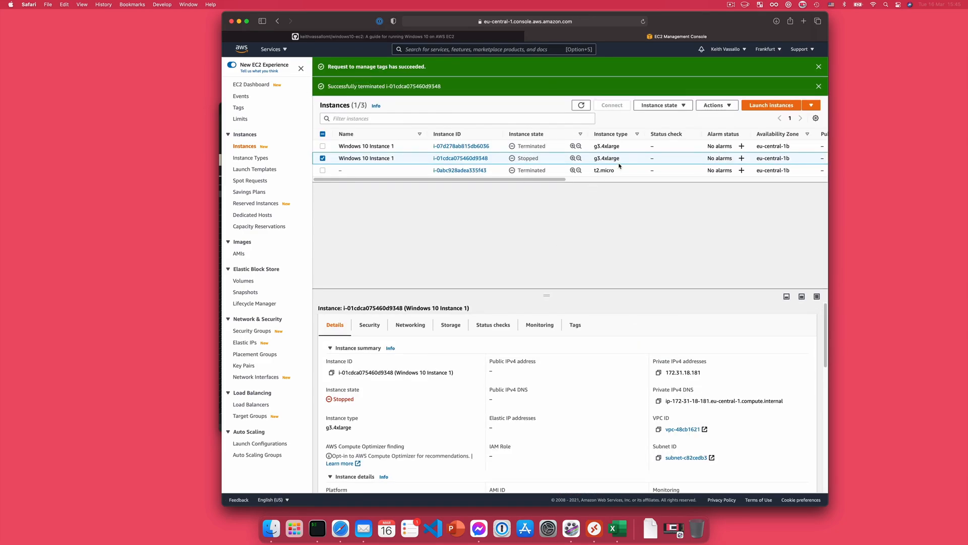
# Dismiss both notification banners and refresh the instances list to check the termination status.
pyautogui.click(819, 88)
pyautogui.click(818, 67)
pyautogui.click(580, 66)
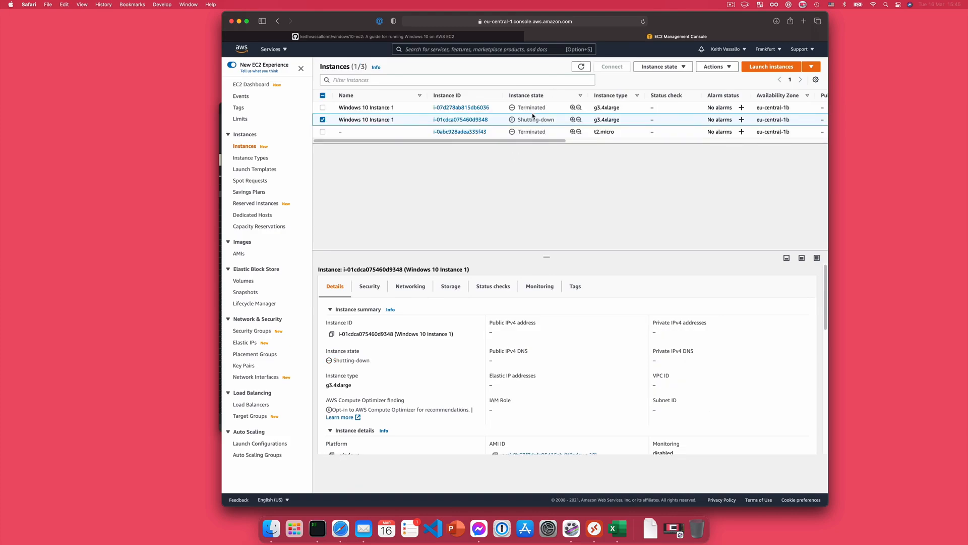
pyautogui.click(581, 67)
# Delete both available 50 GiB volumes named Windows 10 Instance 1 from the Volumes list.
pyautogui.click(243, 280)
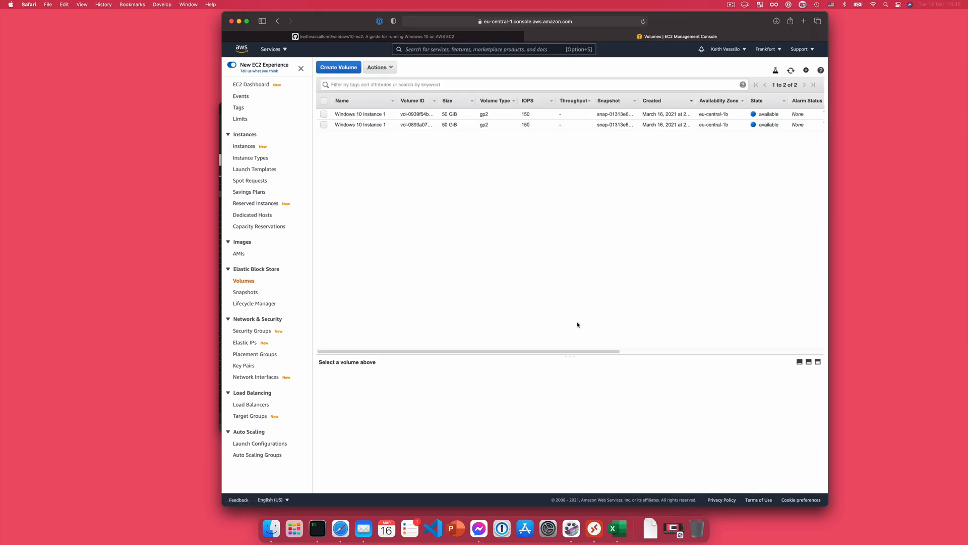
pyautogui.moveTo(578, 354); pyautogui.dragTo(472, 327)
pyautogui.moveTo(695, 100); pyautogui.dragTo(738, 105)
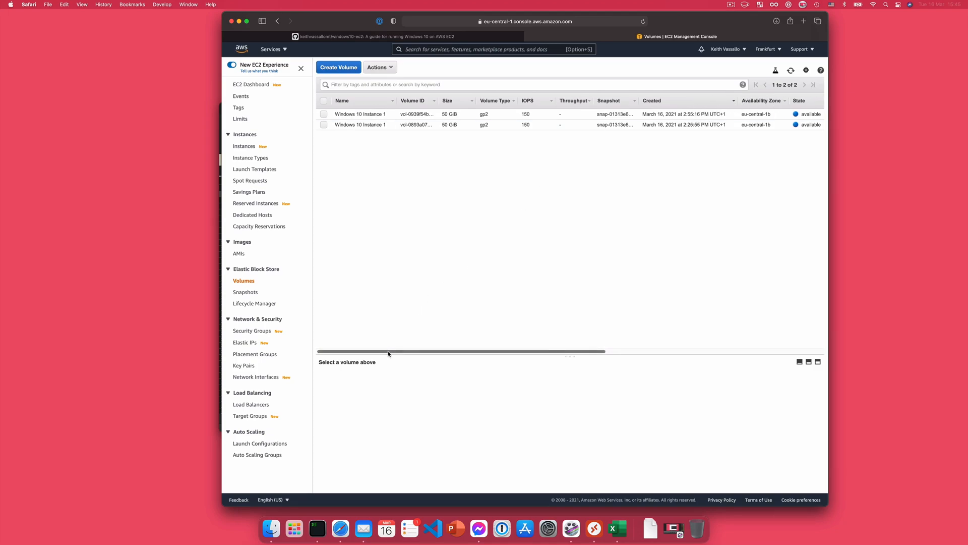
pyautogui.click(323, 125)
pyautogui.click(324, 114)
pyautogui.click(380, 67)
pyautogui.click(388, 107)
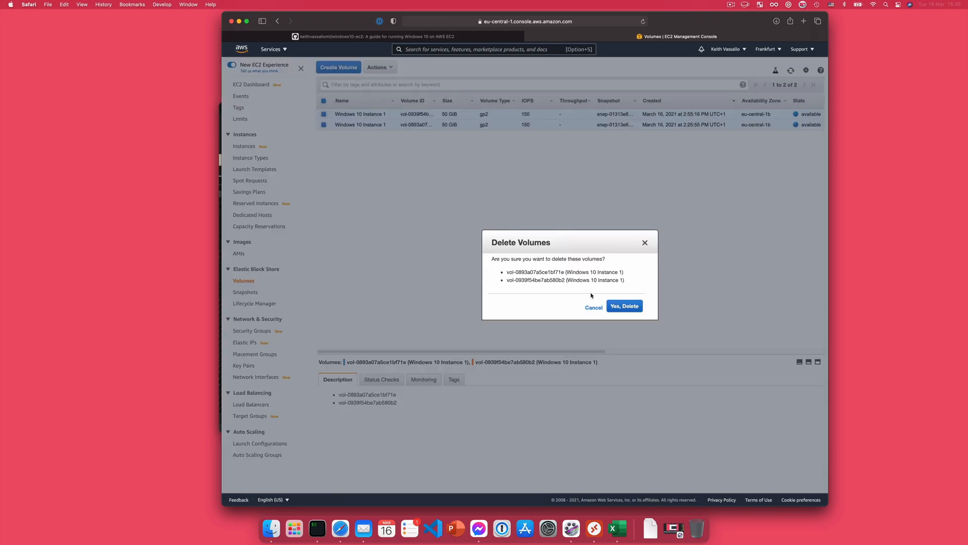
pyautogui.click(625, 306)
# Start launching a new instance from the Windows 10 with ENA AMI.
pyautogui.click(239, 253)
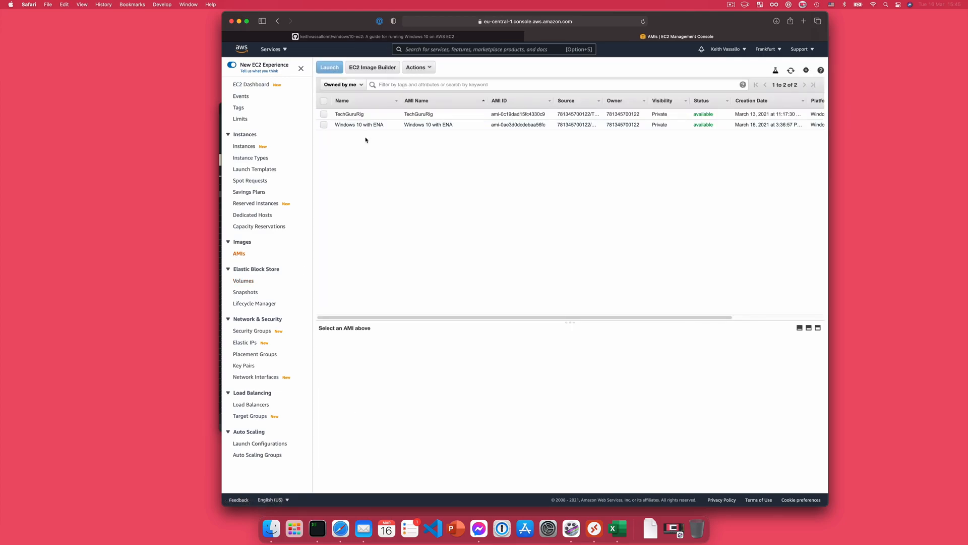
pyautogui.click(323, 125)
pyautogui.click(417, 67)
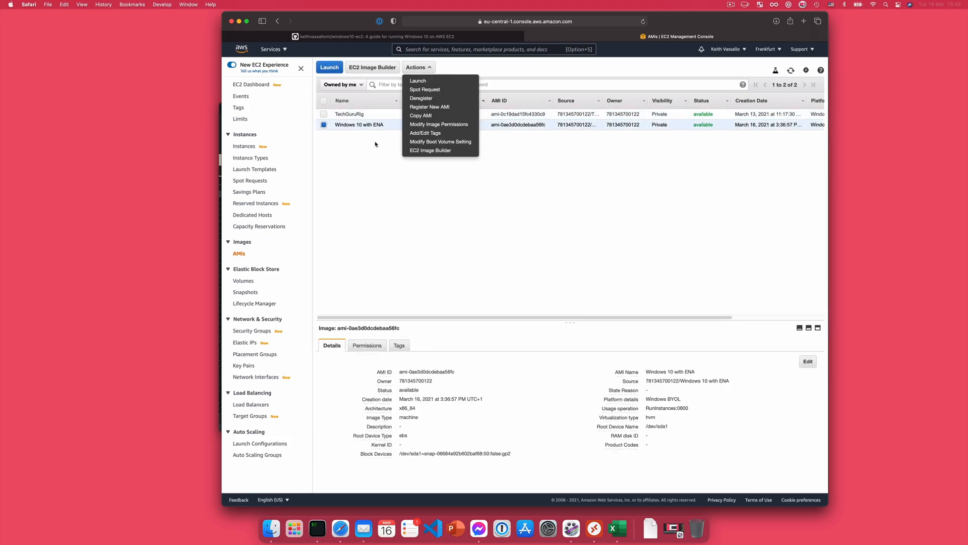
pyautogui.click(415, 84)
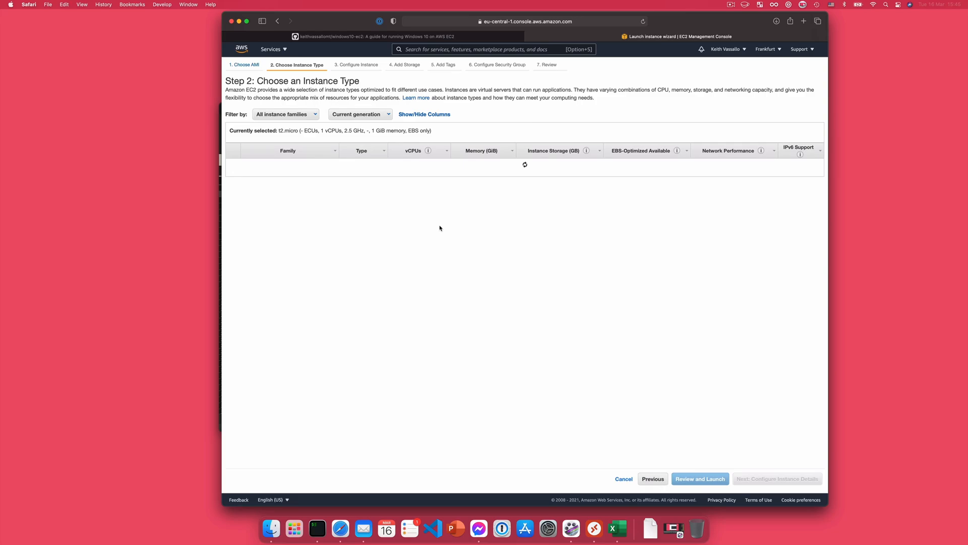
# Choose the g4dn.xlarge instance type and continue to the instance details.
pyautogui.scroll(-10, 495, 266)
pyautogui.scroll(-15, 495, 266)
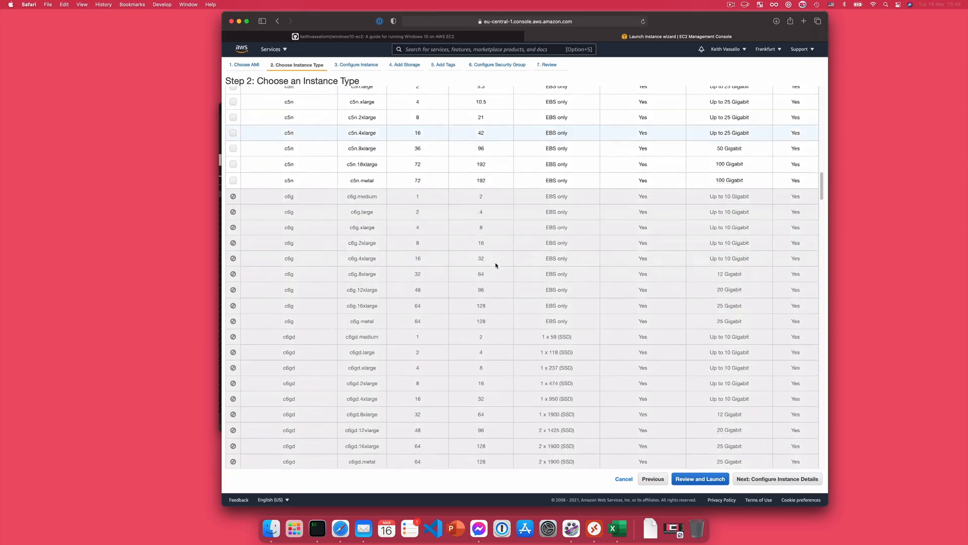
pyautogui.scroll(-15, 495, 265)
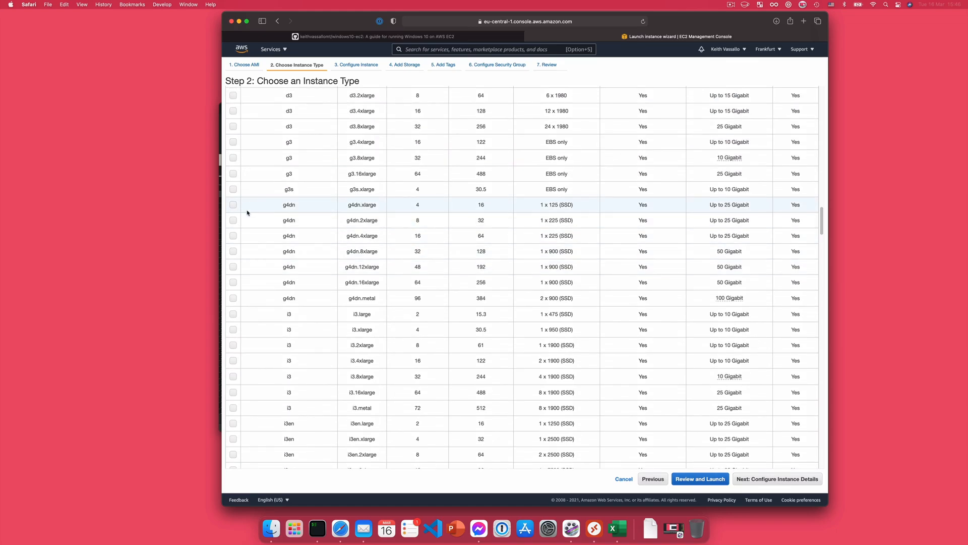
pyautogui.click(230, 204)
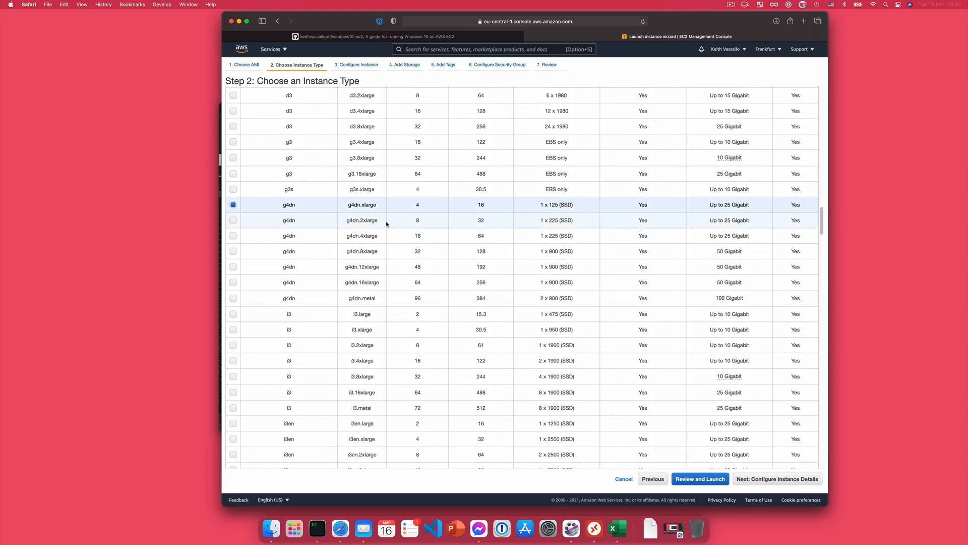
pyautogui.click(744, 477)
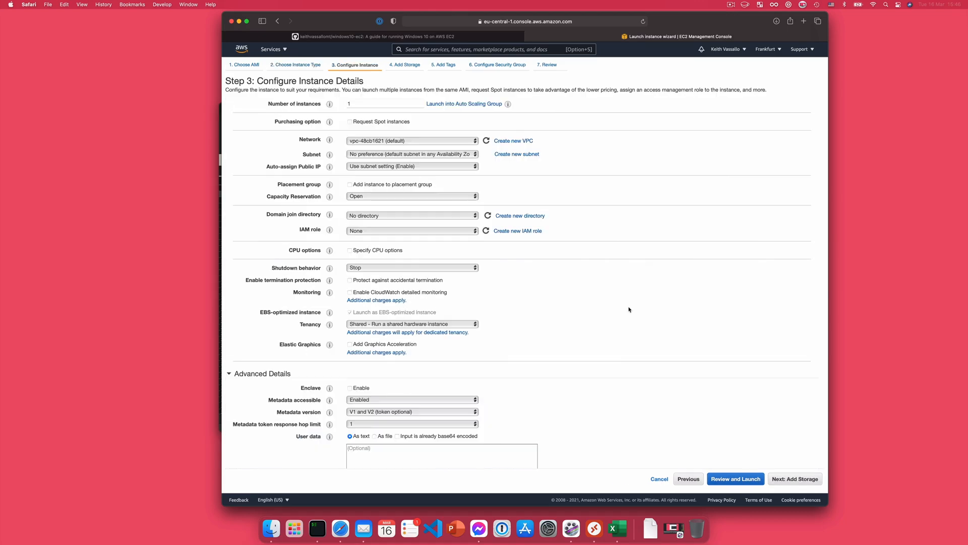
# Keep the default instance details and the 50 GiB root storage, and continue to the tags step.
pyautogui.scroll(-1, 609, 314)
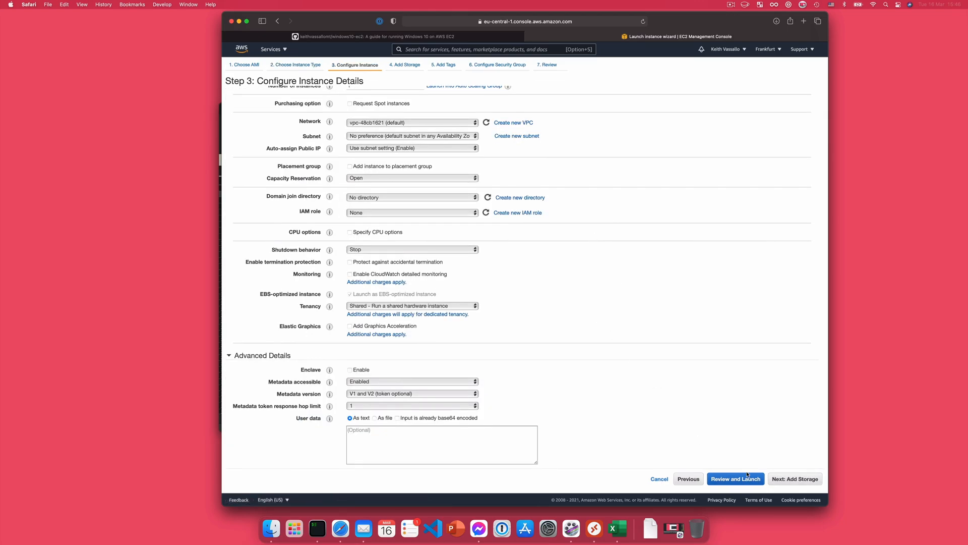
pyautogui.click(783, 478)
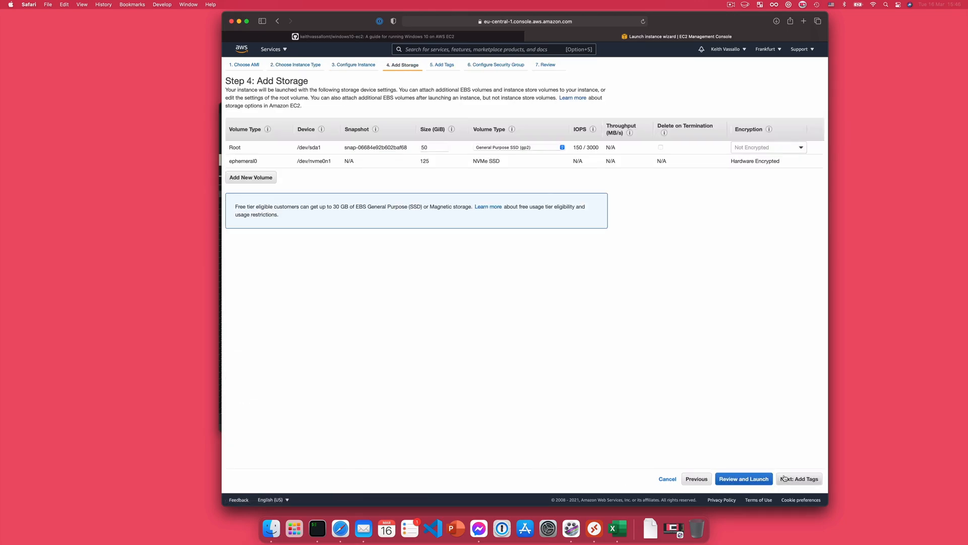
pyautogui.click(697, 478)
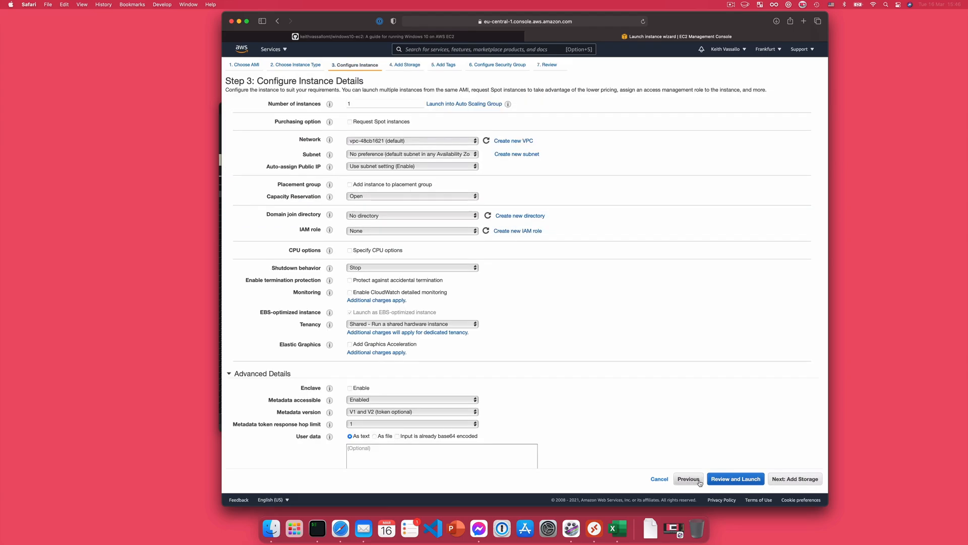
pyautogui.click(770, 483)
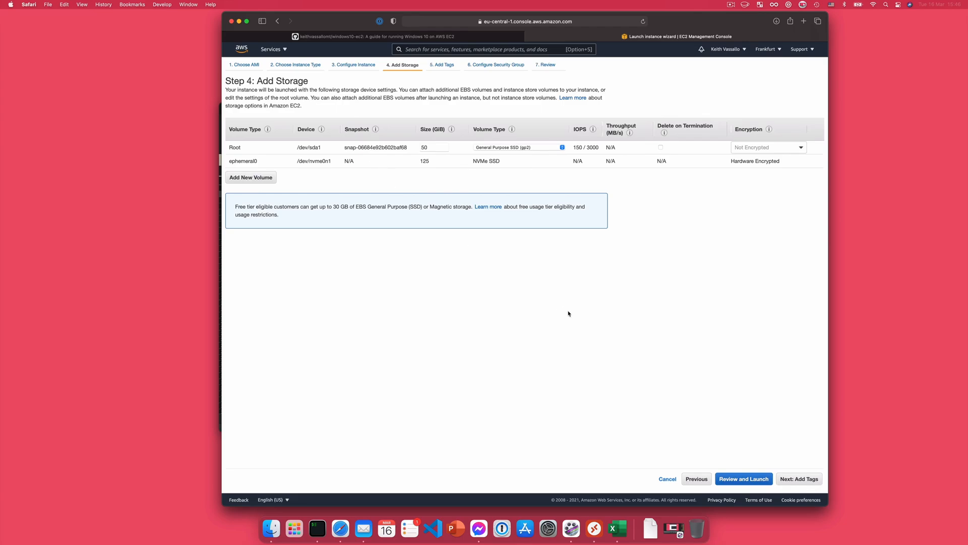
pyautogui.click(799, 480)
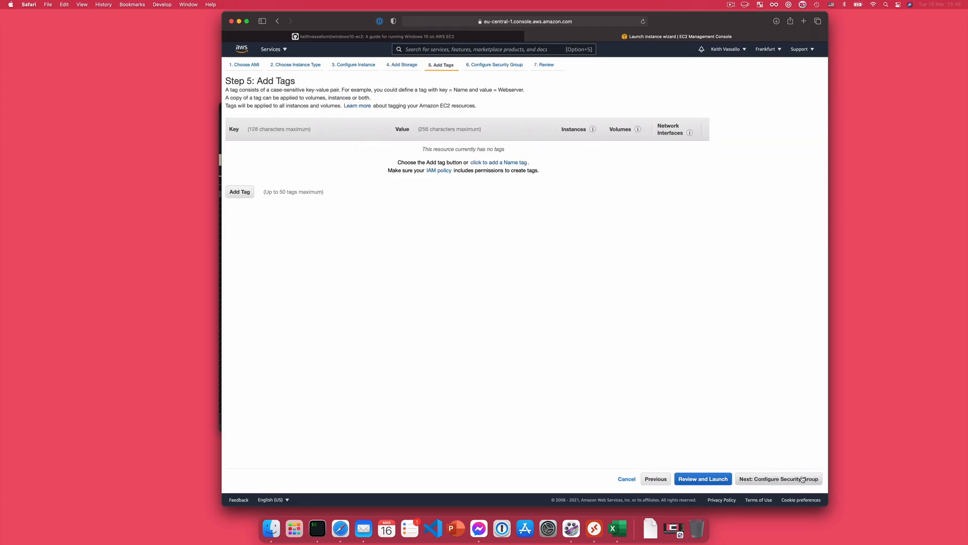
# Add a Name tag with the value Windows 10 Instance 2 and continue to the security group configuration.
pyautogui.click(245, 190)
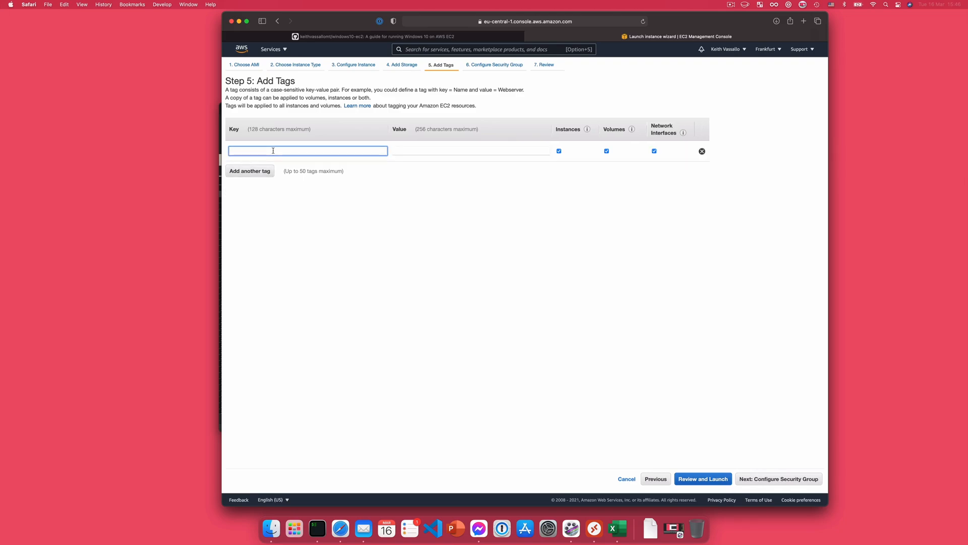
pyautogui.write('Name')
pyautogui.press('Tab')
pyautogui.write('W')
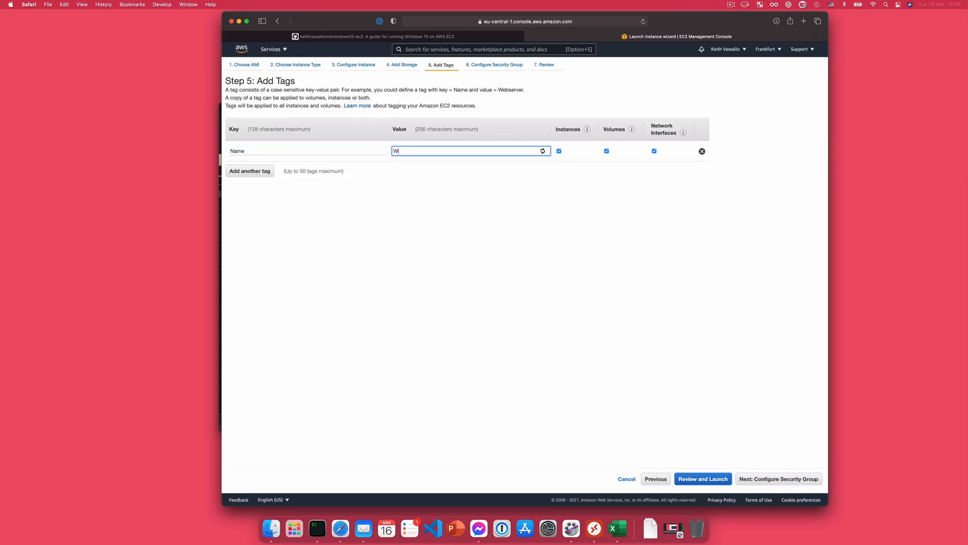
pyautogui.write('indows 10 Instan')
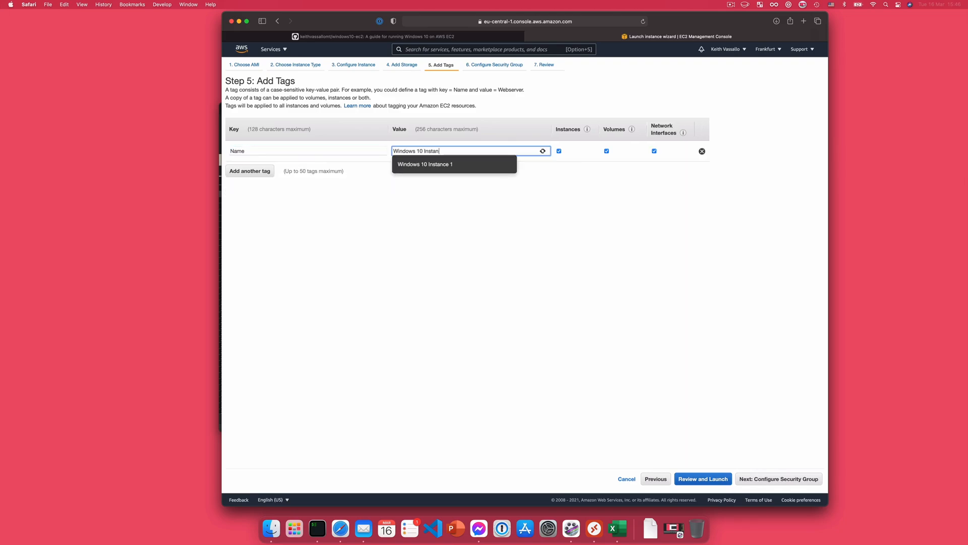
pyautogui.write('ce 2')
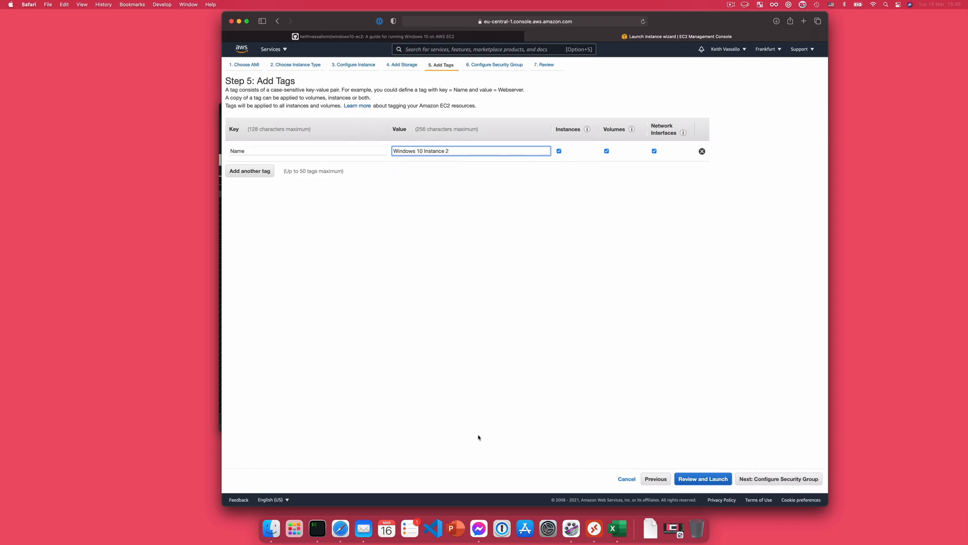
pyautogui.click(756, 478)
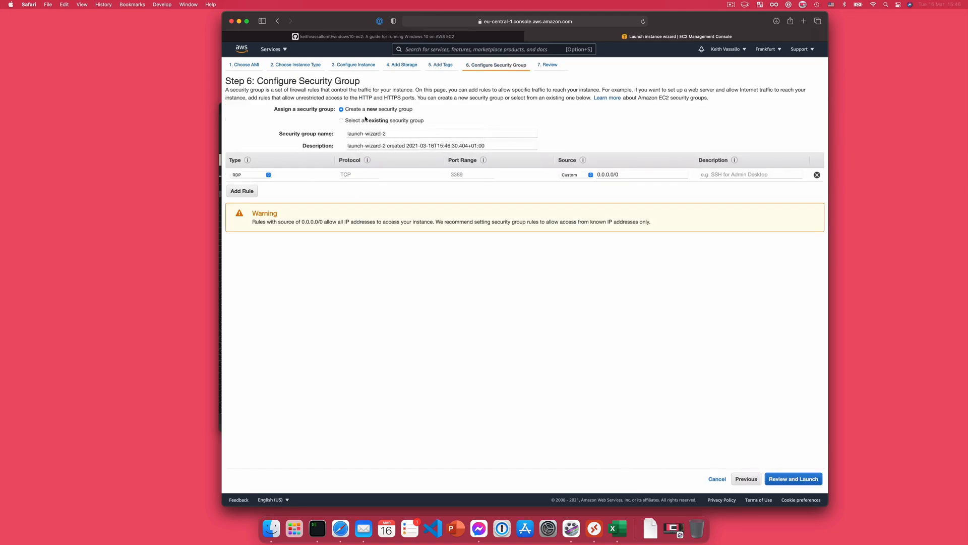
# Assign the existing security group Win10Instances and continue to the launch review.
pyautogui.click(366, 122)
pyautogui.click(388, 196)
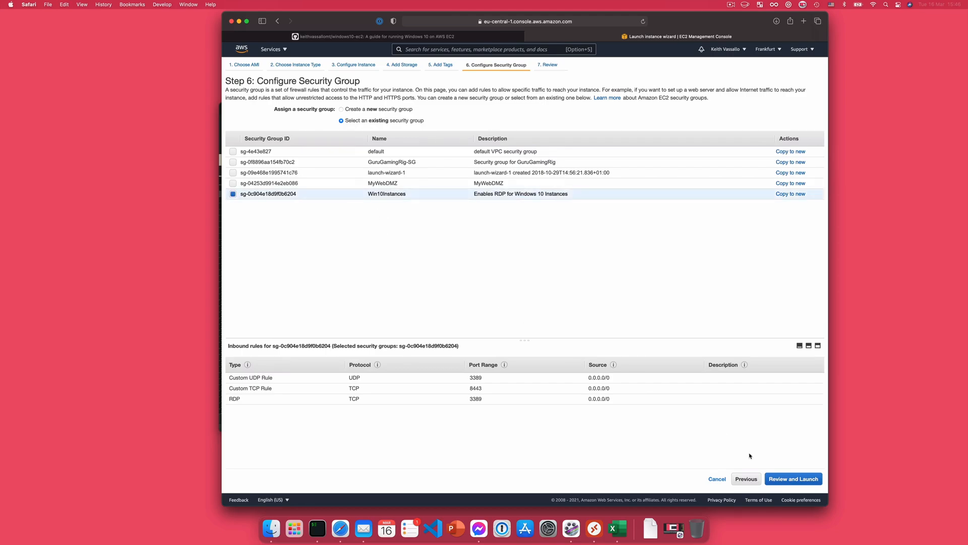
pyautogui.click(791, 482)
# Launch the instance with an existing key pair, acknowledging access to its private key file.
pyautogui.click(807, 478)
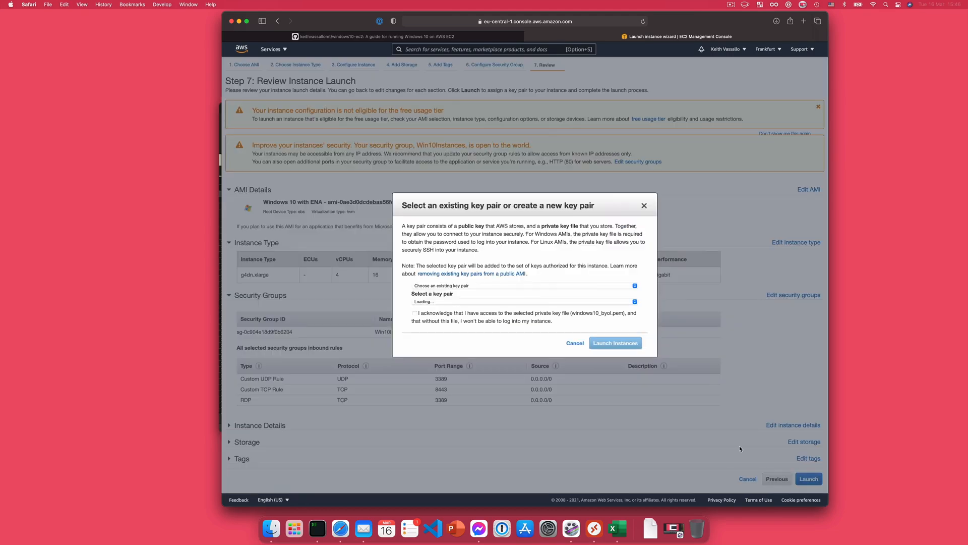
pyautogui.click(421, 301)
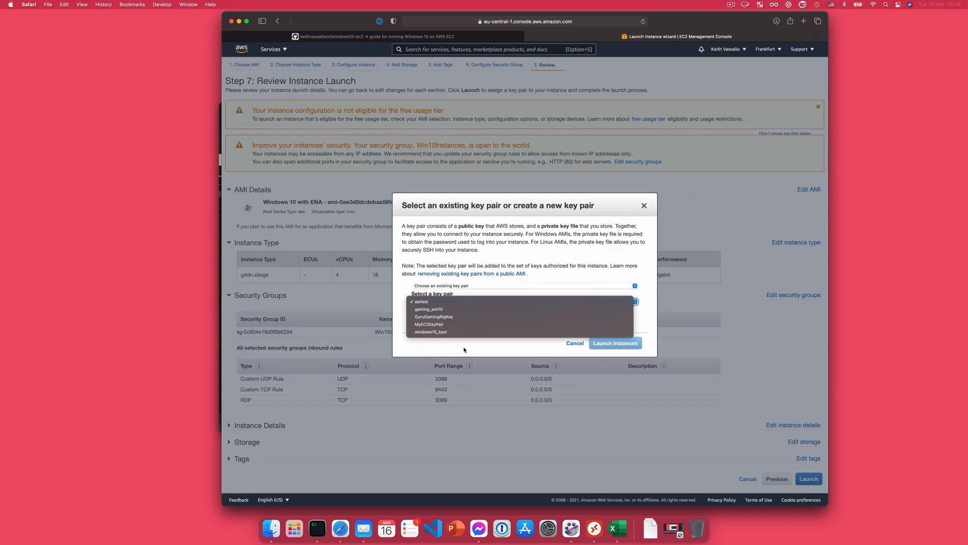
pyautogui.click(444, 324)
pyautogui.click(415, 314)
pyautogui.click(615, 343)
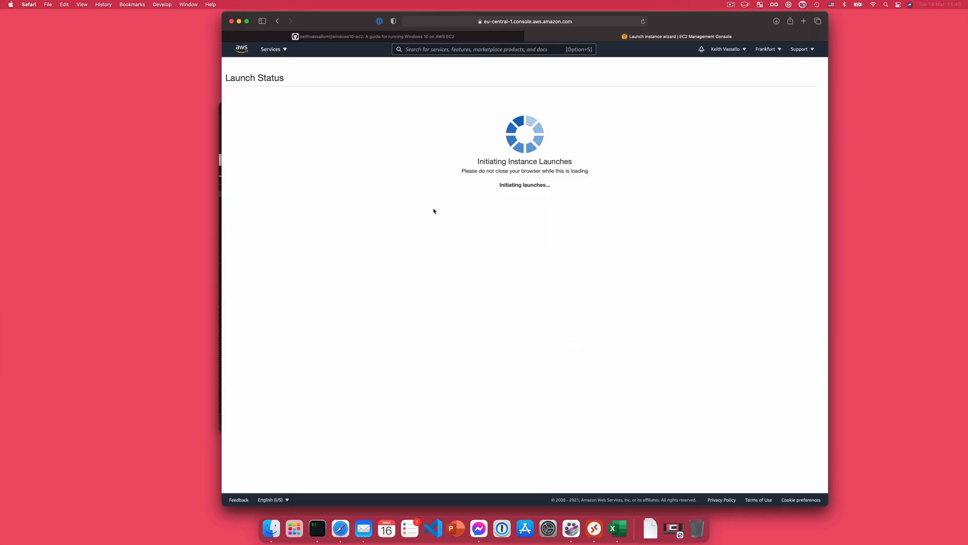
# Select only Windows 10 Instance 2 in the instances list and download its remote desktop file.
pyautogui.click(798, 330)
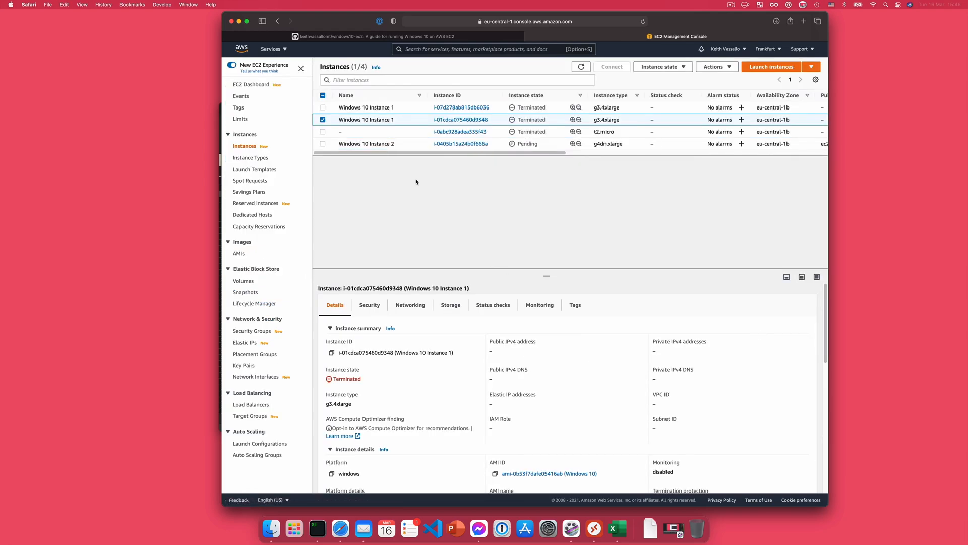
pyautogui.click(322, 144)
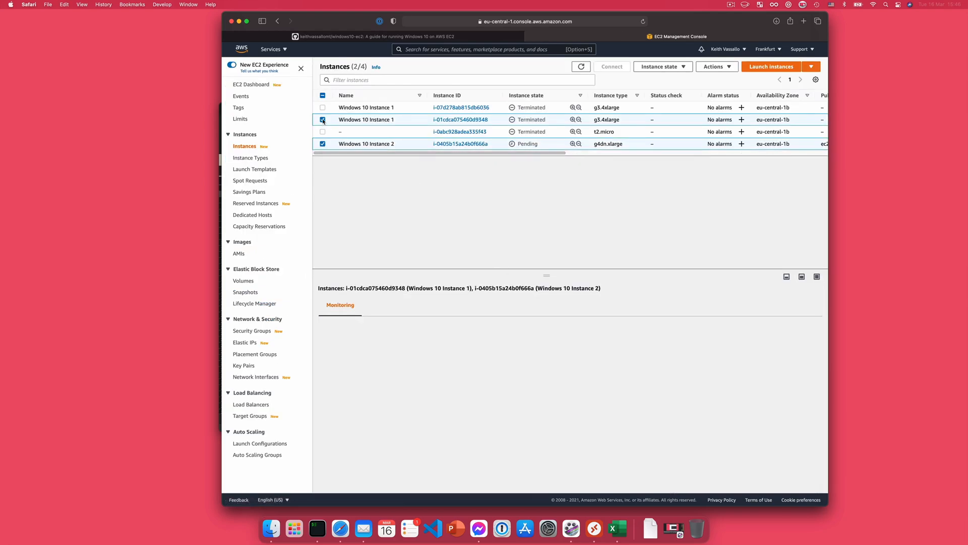
pyautogui.click(322, 120)
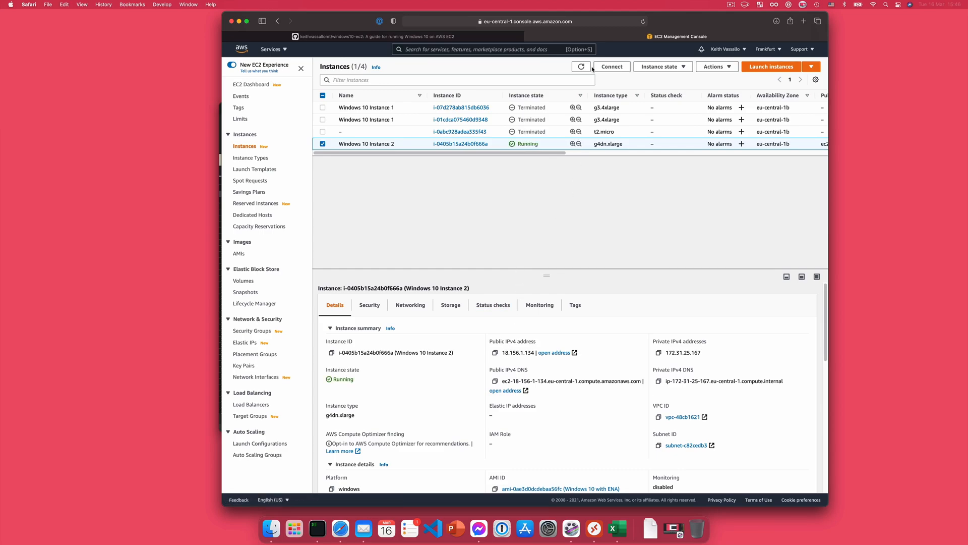
pyautogui.click(614, 67)
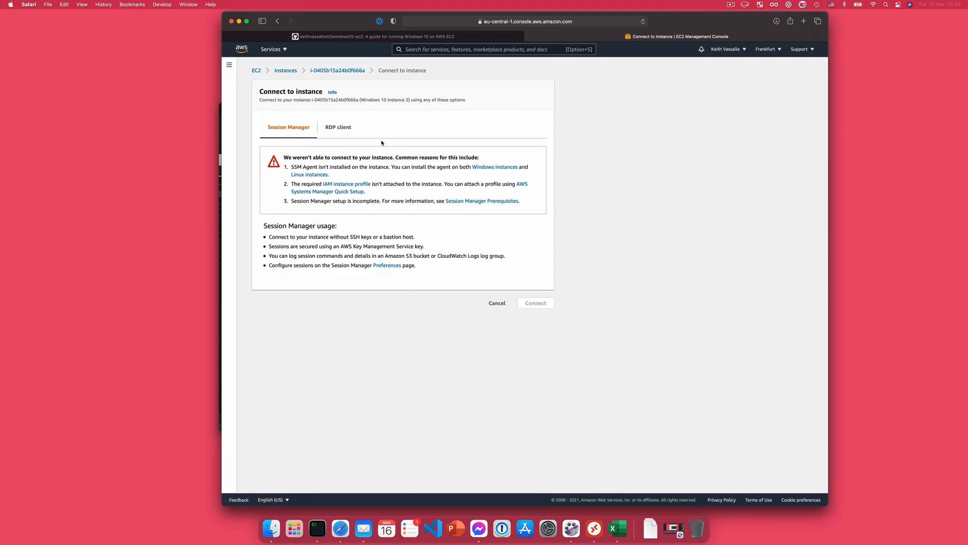
pyautogui.click(338, 127)
pyautogui.click(333, 174)
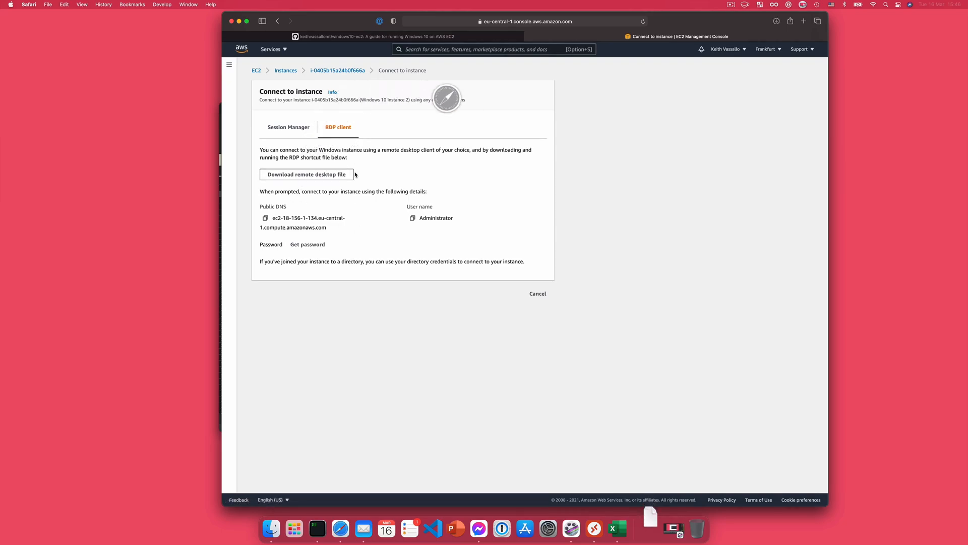
# Glance at the Windows 10 on AWS EC2 guide on GitHub and return to the instances list.
pyautogui.click(507, 36)
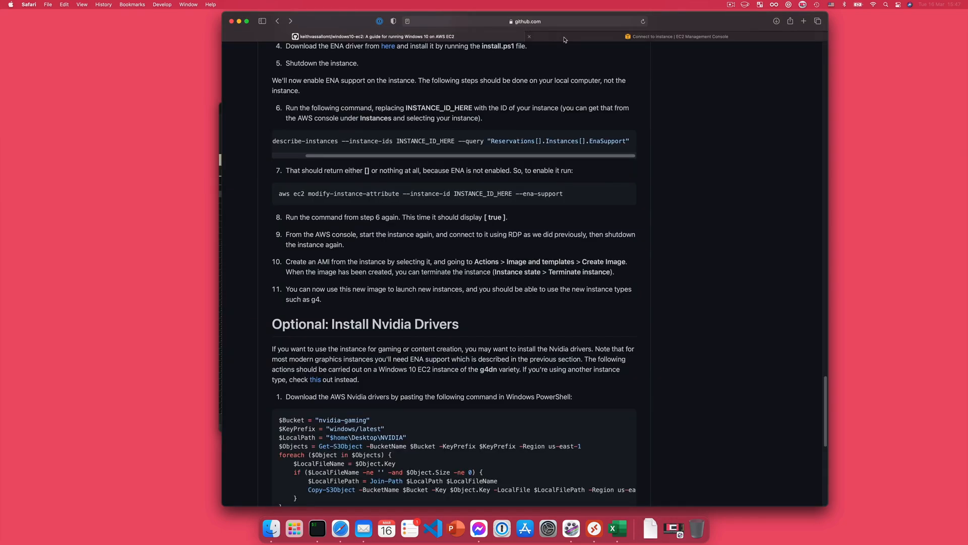
pyautogui.click(564, 39)
pyautogui.click(286, 71)
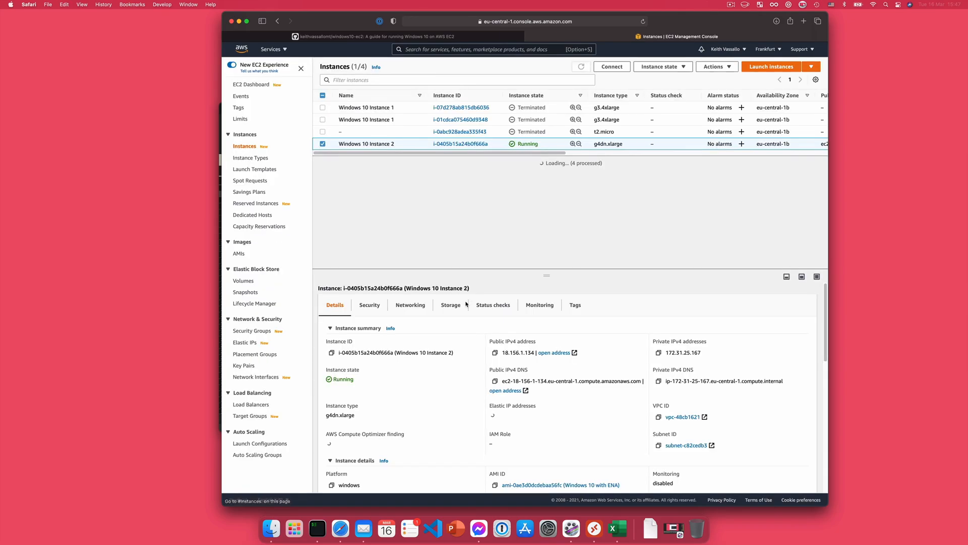
# Open the Windows 10 Instance 2.rdp file from the Downloads folder in Visual Studio Code.
pyautogui.click(644, 539)
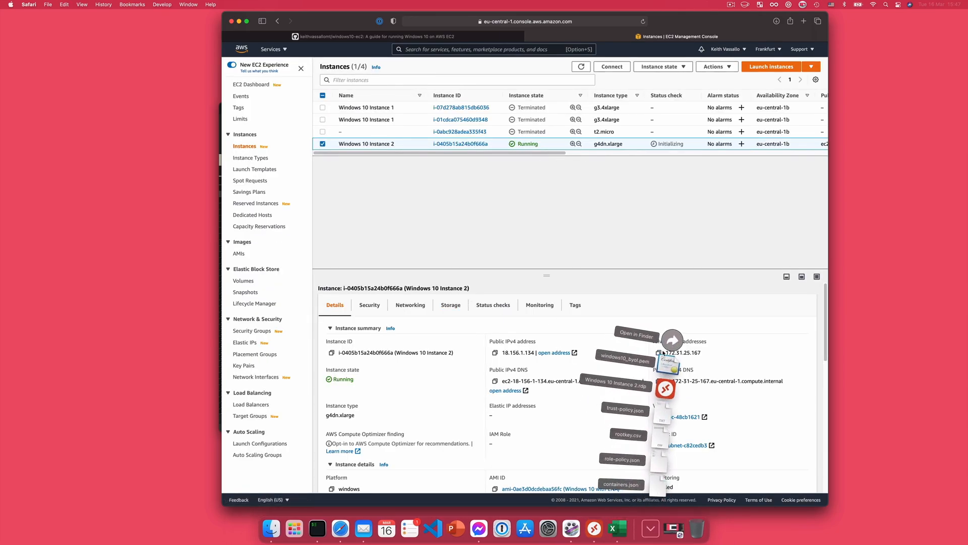
pyautogui.click(666, 340)
pyautogui.rightClick(487, 361)
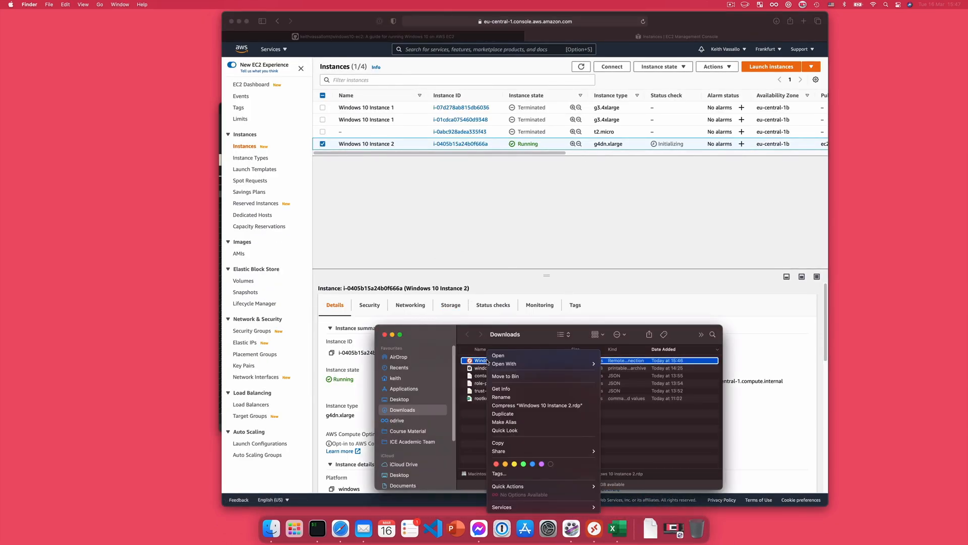
pyautogui.moveTo(580, 363)
pyautogui.click(635, 387)
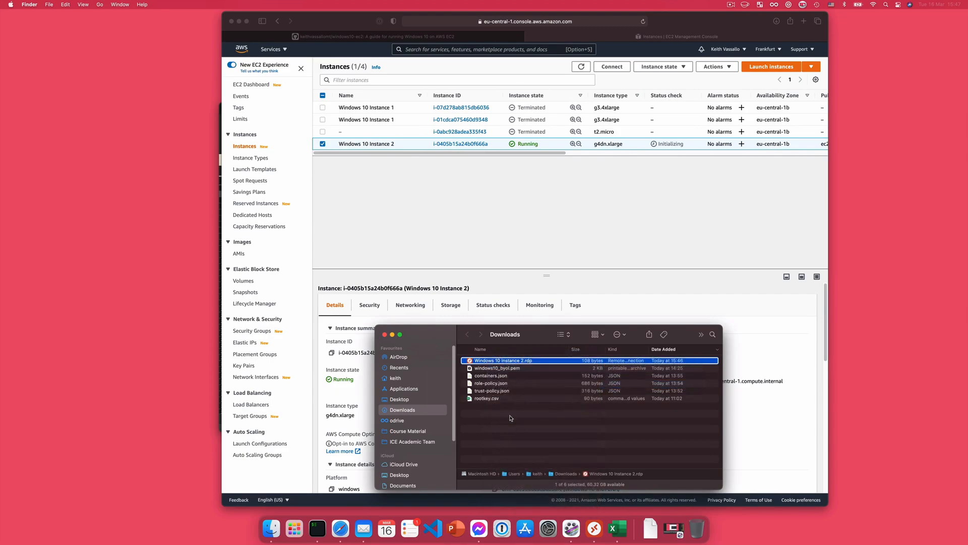
pyautogui.moveTo(542, 386); pyautogui.dragTo(545, 447)
pyautogui.doubleClick(525, 429)
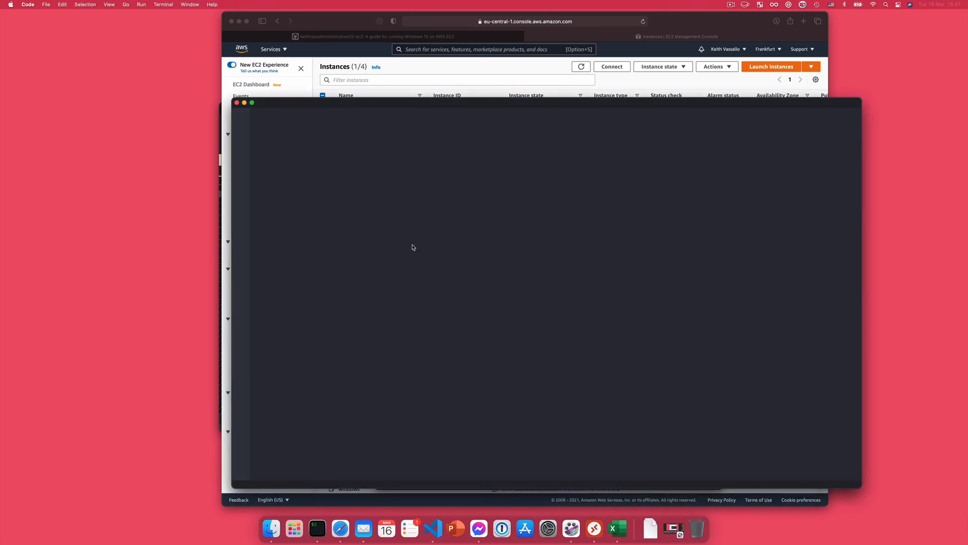
# Replace Administrator with the user's own account name in the RDP file, save it, and connect to the instance with that file.
pyautogui.doubleClick(346, 151)
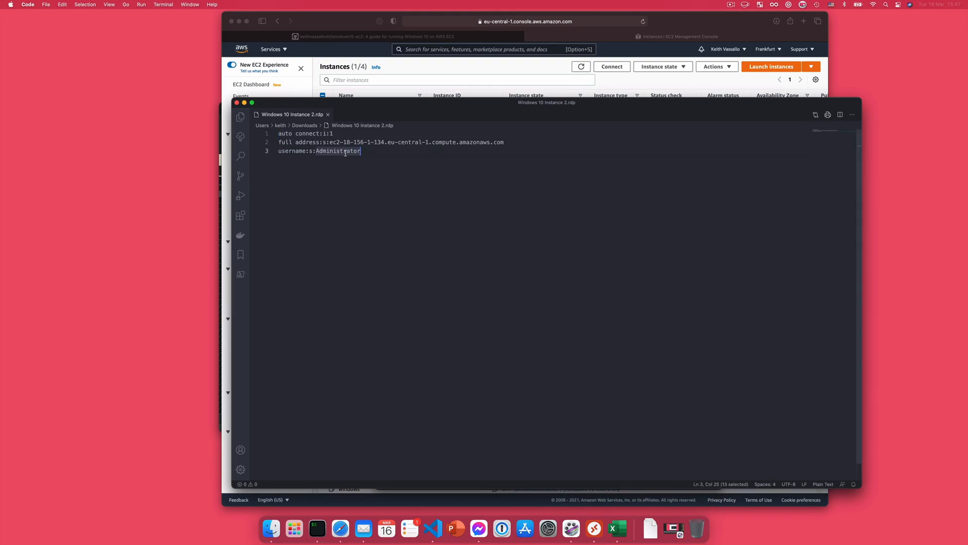
pyautogui.write('keith')
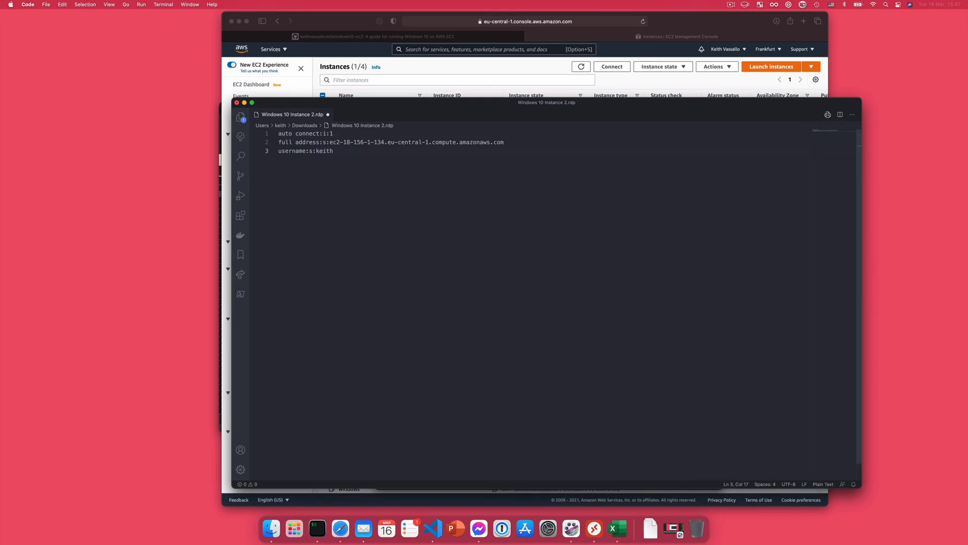
pyautogui.press('super+s')
pyautogui.press('super+q')
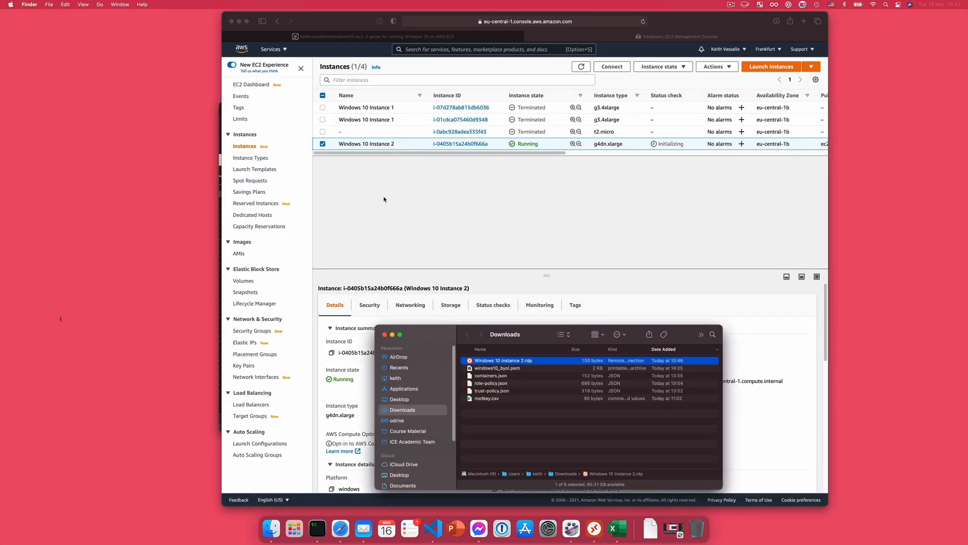
pyautogui.doubleClick(497, 361)
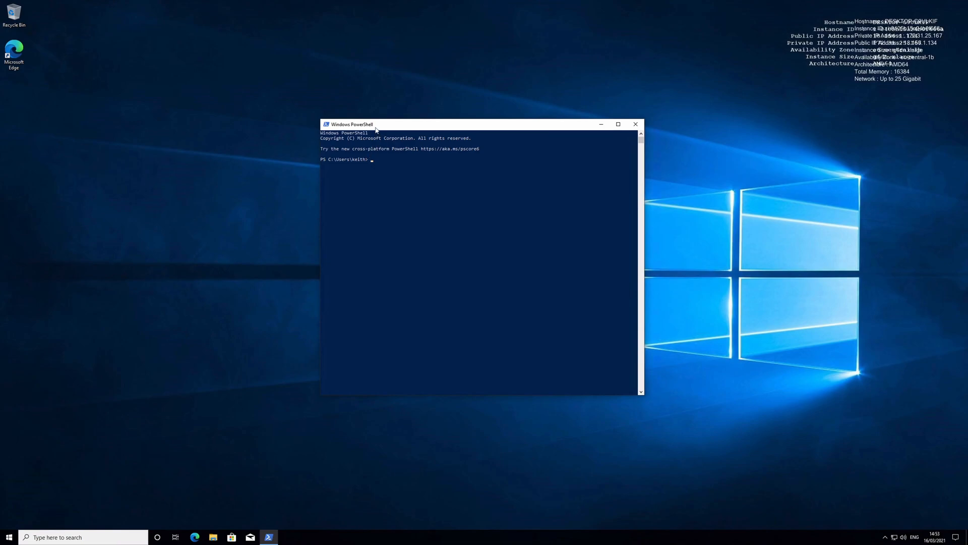
pyautogui.moveTo(376, 129); pyautogui.dragTo(383, 130)
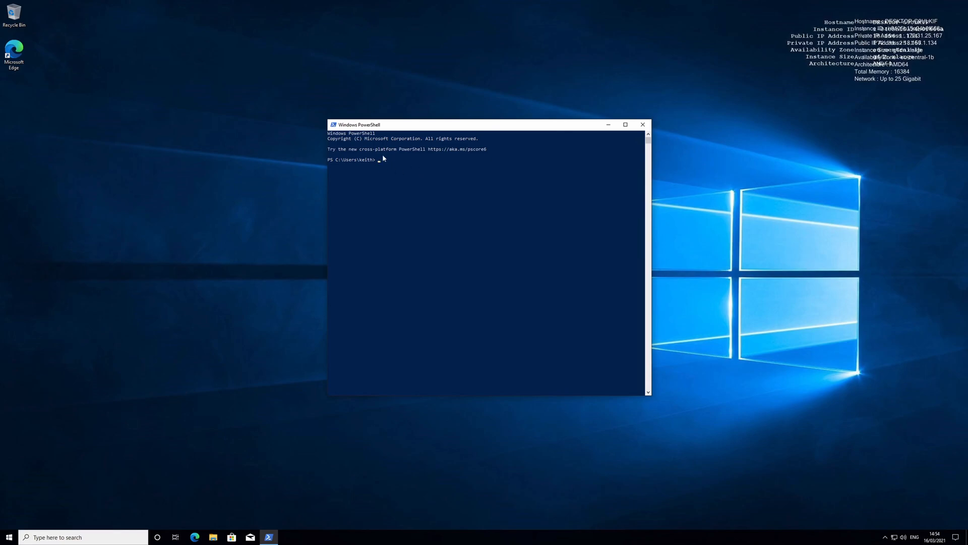
# Copy the multi-line Set-AWSCredential command from the Enable ENA section of the GitHub guide.
pyautogui.hotkey('ctrl', 'Left')
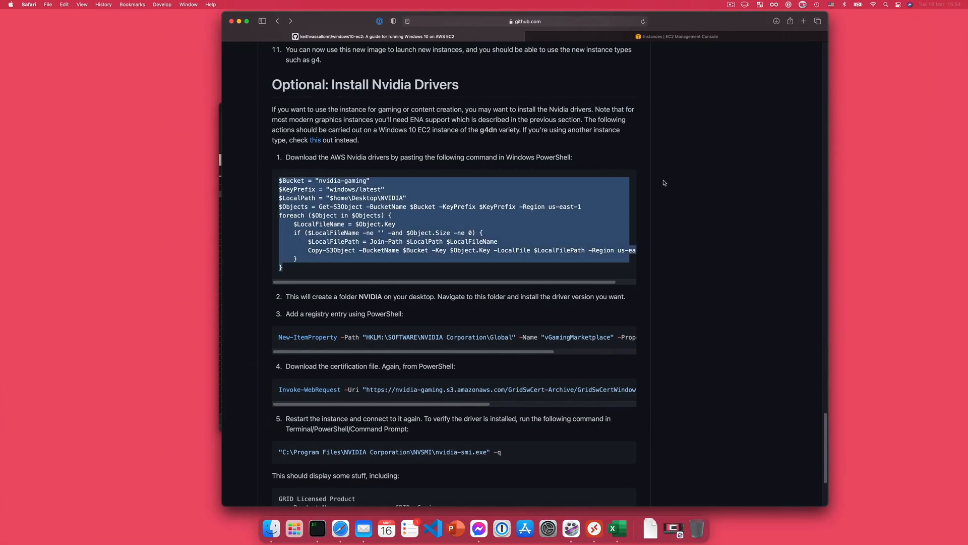
pyautogui.click(712, 266)
pyautogui.moveTo(818, 430); pyautogui.dragTo(813, 92)
pyautogui.scroll(-20, 555, 123)
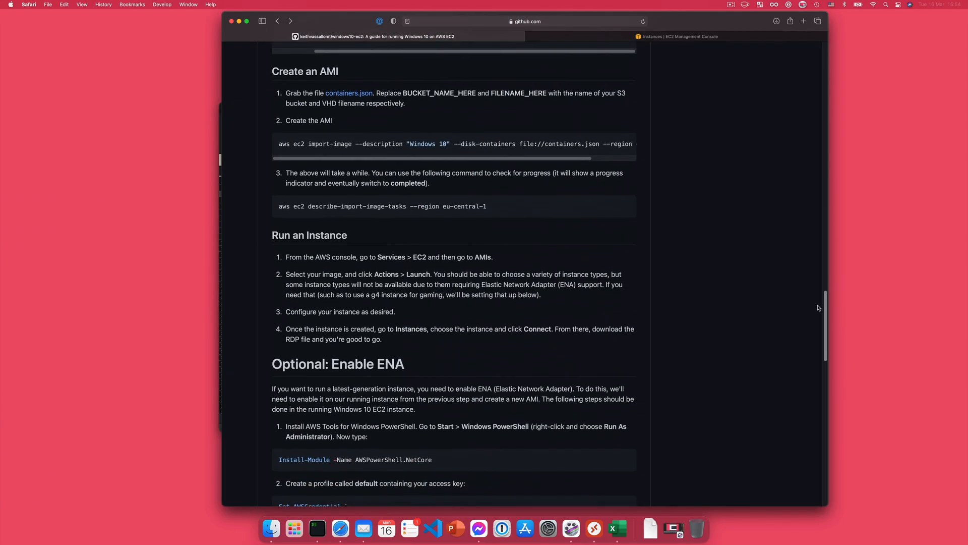
pyautogui.moveTo(405, 160); pyautogui.dragTo(293, 136)
pyautogui.rightClick(320, 139)
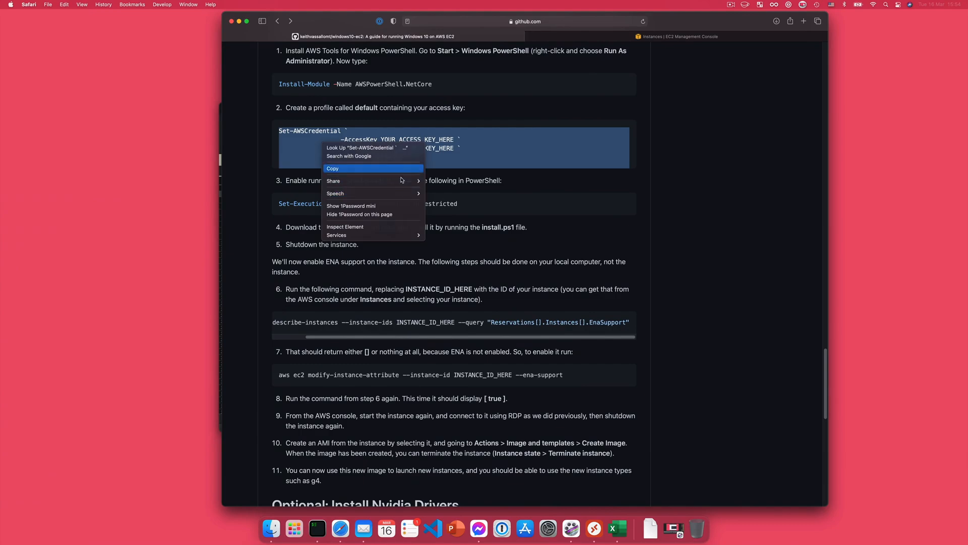
pyautogui.click(375, 169)
# Paste the copied Set-AWSCredential command into a new Notepad document on the remote instance.
pyautogui.hotkey('ctrl', 'Right')
pyautogui.click(53, 536)
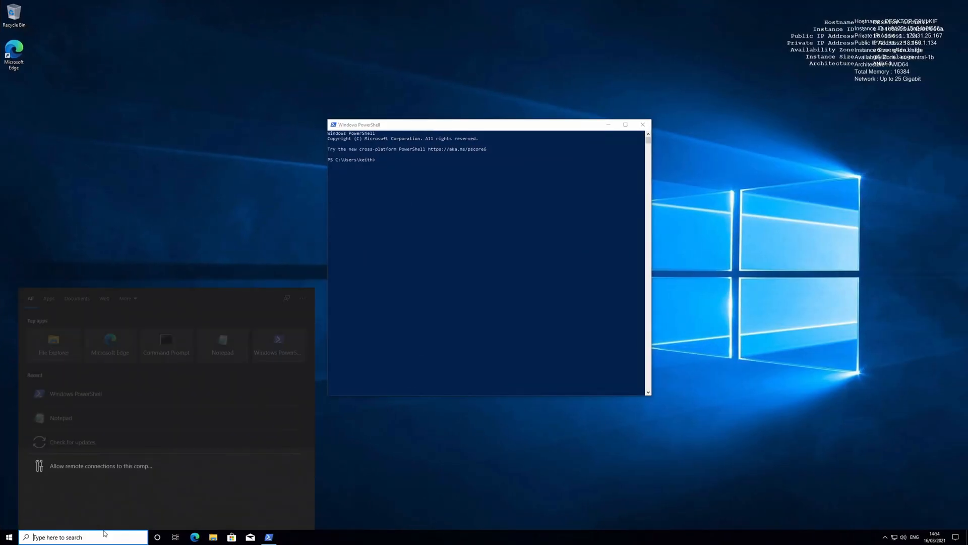
pyautogui.write('note')
pyautogui.click(49, 326)
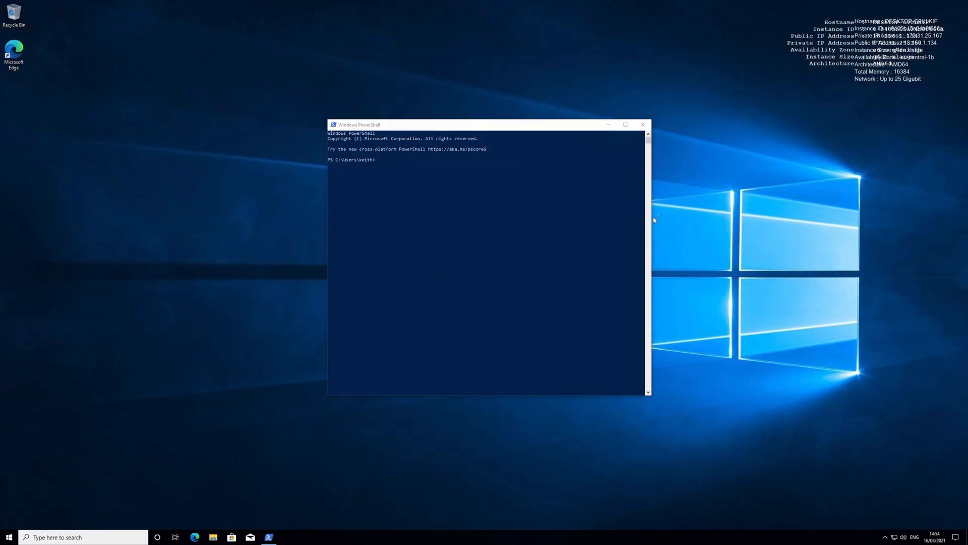
pyautogui.rightClick(298, 281)
pyautogui.click(316, 313)
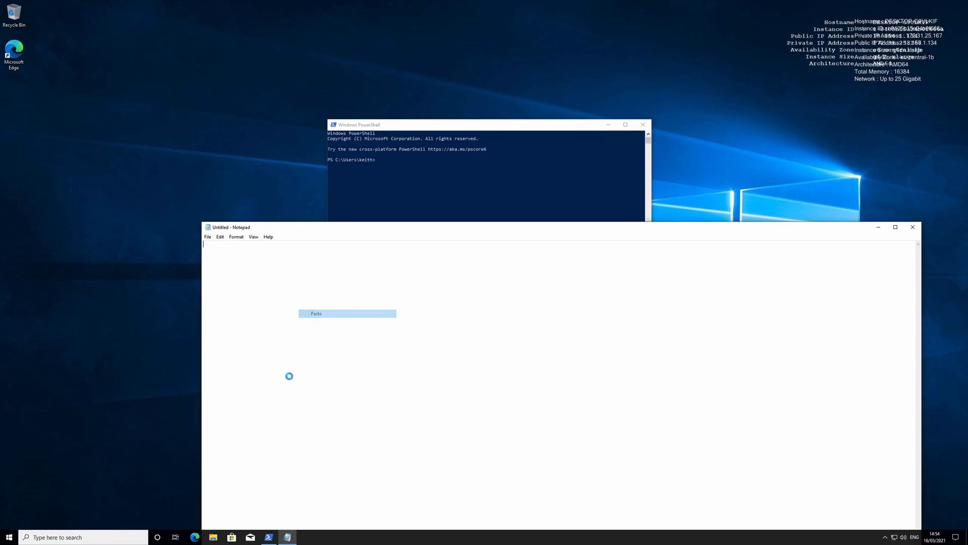
# Copy the AWS access key ID from the rootkey workbook and replace the YOUR_ACCESS_KEY_HERE placeholder in Notepad with it.
pyautogui.hotkey('ctrl', 'Left')
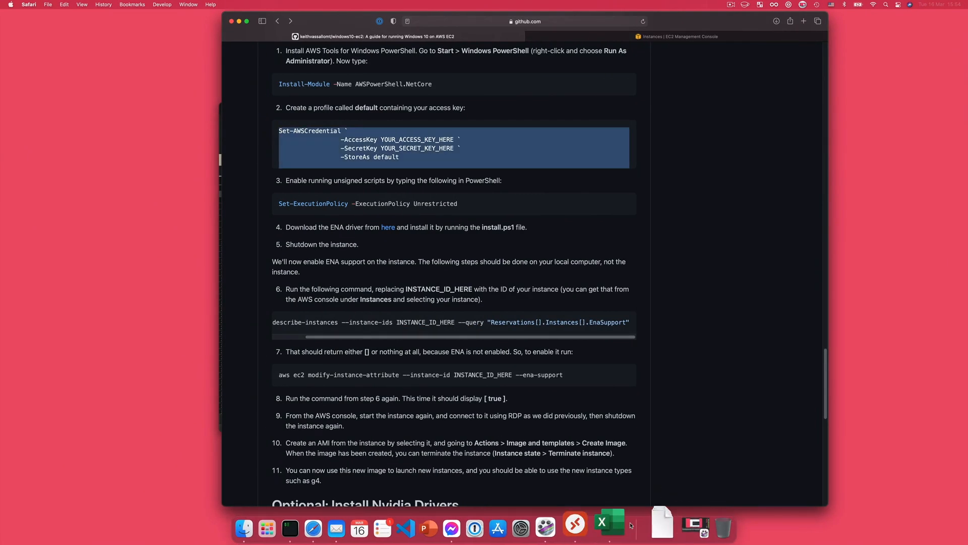
pyautogui.click(617, 528)
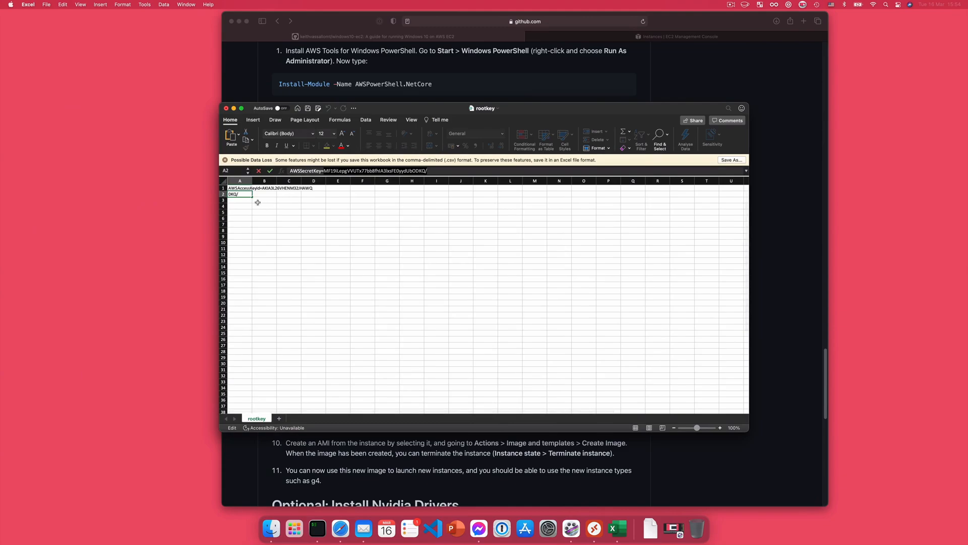
pyautogui.click(241, 189)
pyautogui.moveTo(330, 171); pyautogui.dragTo(387, 170)
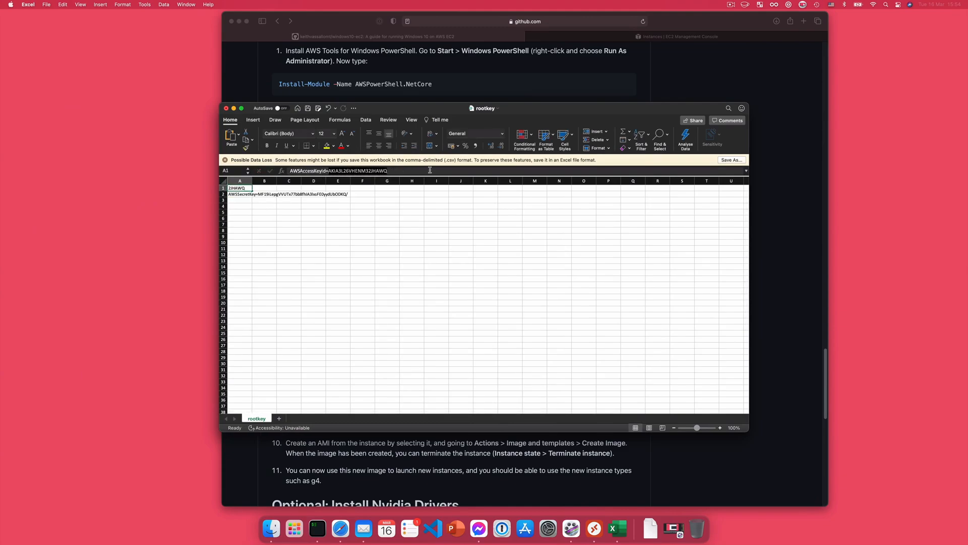
pyautogui.hotkey('ctrl', 'Right')
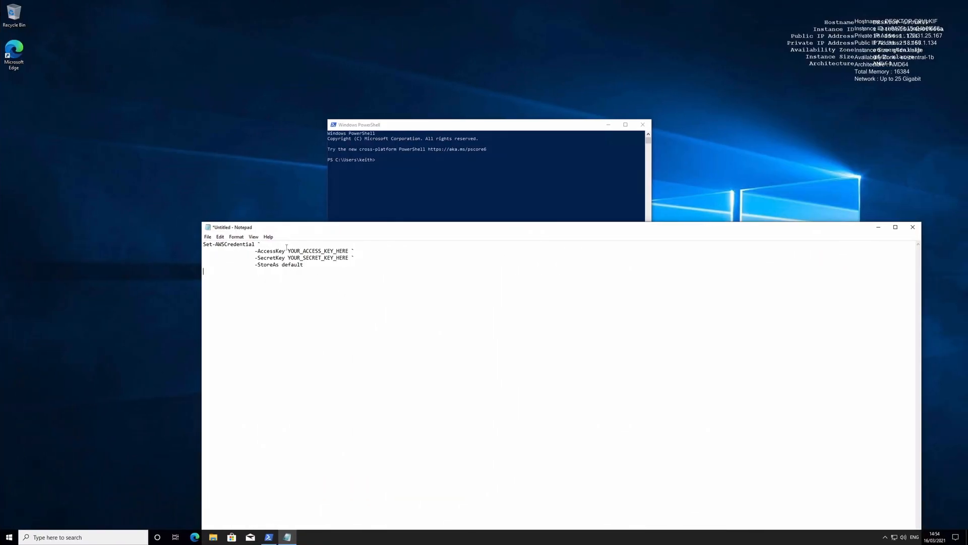
pyautogui.moveTo(294, 250); pyautogui.dragTo(351, 250)
# Copy the AWS secret key from the rootkey workbook and replace the YOUR_SECRET_KEY_HERE placeholder in Notepad with it.
pyautogui.hotkey('ctrl', 'Left')
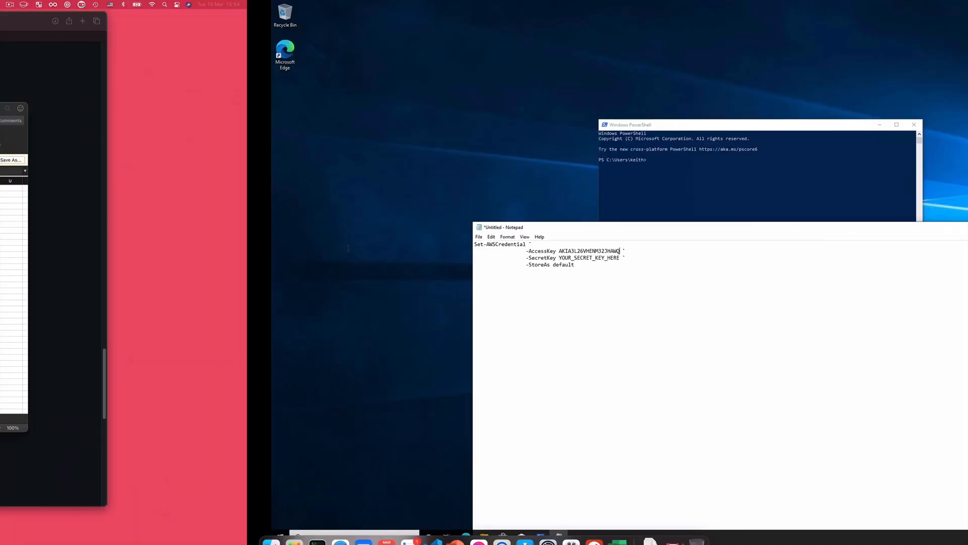
pyautogui.click(236, 195)
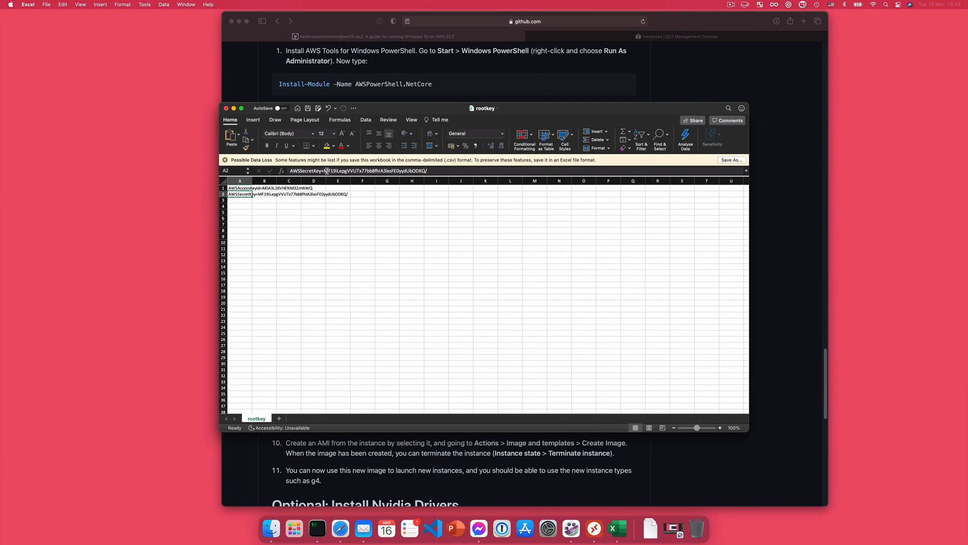
pyautogui.moveTo(323, 171); pyautogui.dragTo(451, 169)
pyautogui.hotkey('ctrl', 'Right')
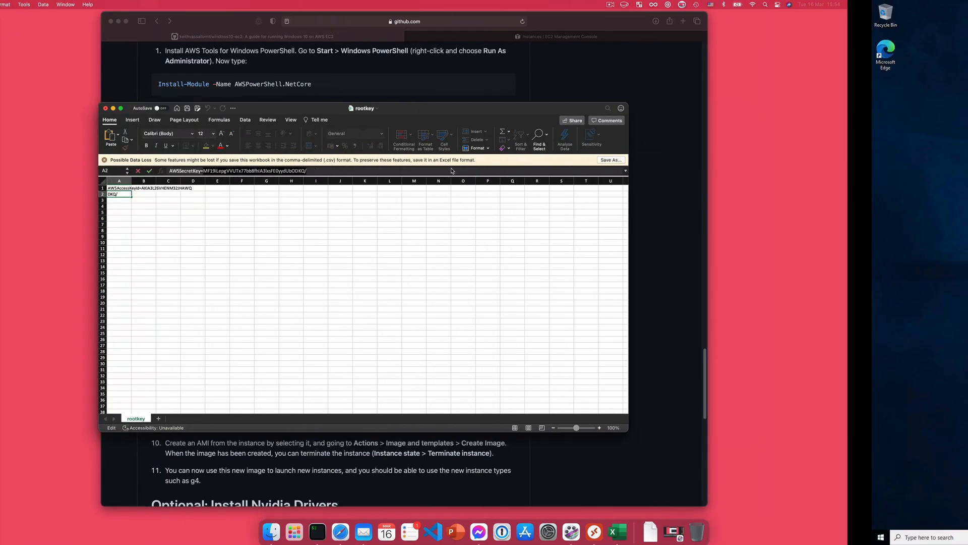
pyautogui.moveTo(288, 258); pyautogui.dragTo(349, 258)
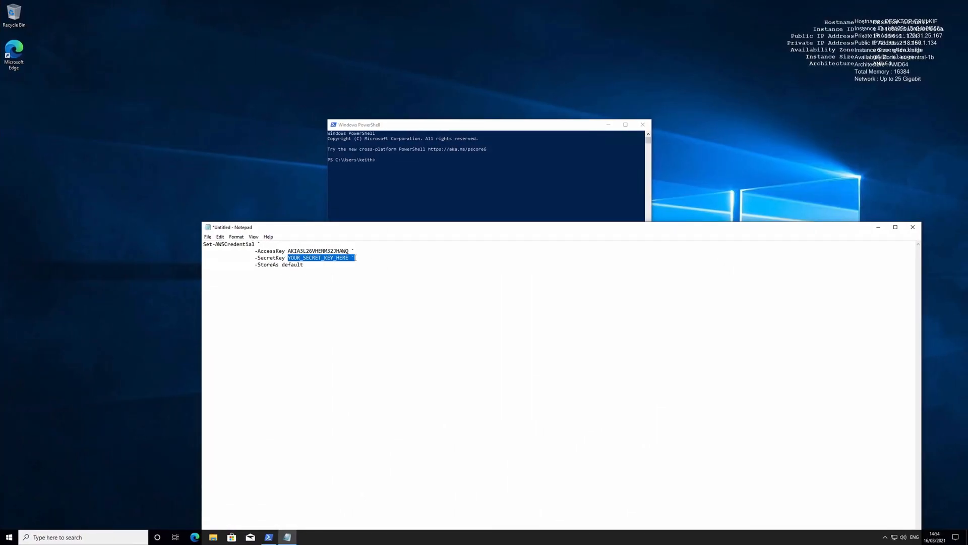
pyautogui.hotkey('ctrl', 'v')
# Copy the completed Set-AWSCredential command with the access key and secret key from Notepad and run it in PowerShell.
pyautogui.hotkey('ctrl', 'a')
pyautogui.rightClick(236, 253)
pyautogui.click(242, 279)
pyautogui.click(406, 203)
pyautogui.hotkey('ctrl', 'v')
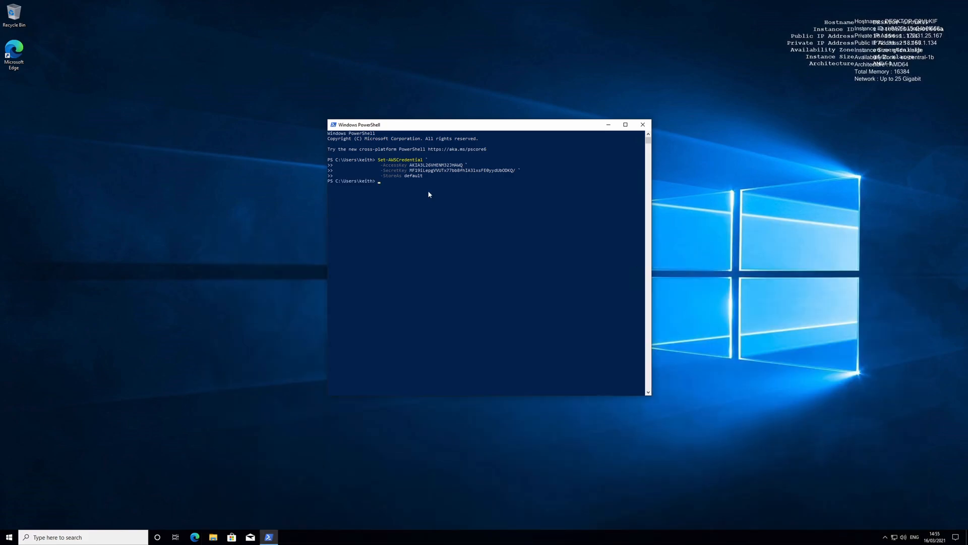
# Copy the nvidia-gaming driver download script from the guide's Install Nvidia Drivers section and run it in the instance's PowerShell.
pyautogui.hotkey('ctrl', 'Left')
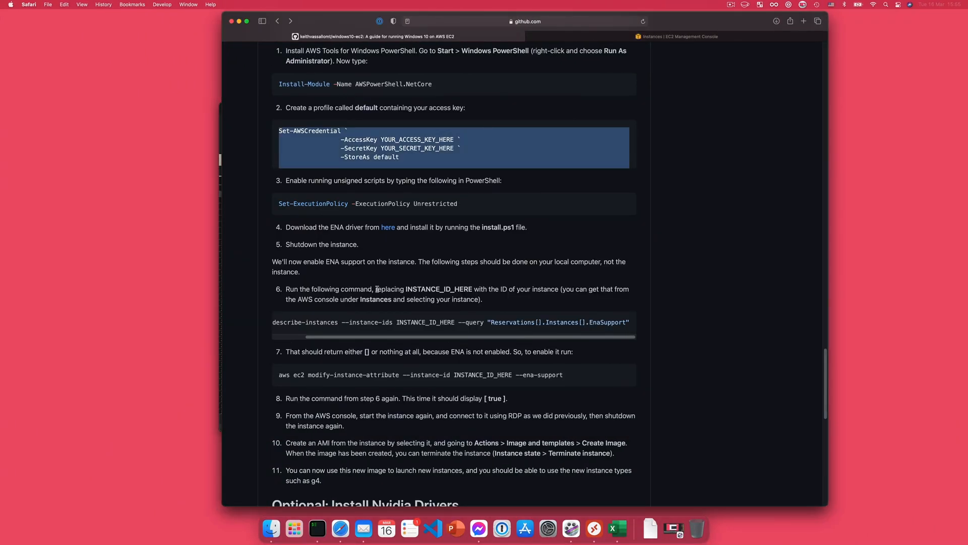
pyautogui.scroll(-12, 372, 289)
pyautogui.scroll(4, 348, 237)
pyautogui.scroll(-1, 303, 286)
pyautogui.moveTo(303, 286)
pyautogui.mouseDown()
pyautogui.moveTo(279, 202)
pyautogui.moveTo(293, 289)
pyautogui.mouseUp()
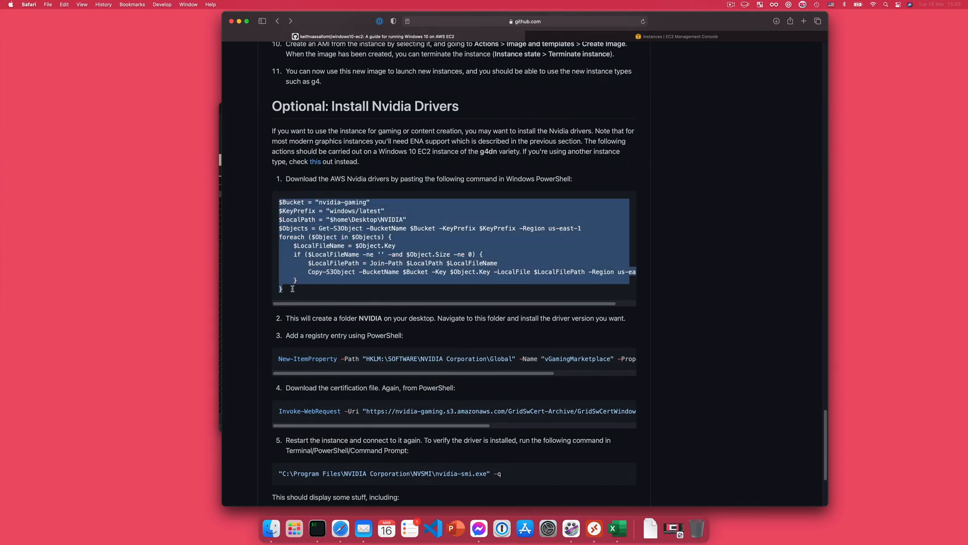
pyautogui.rightClick(303, 257)
pyautogui.click(333, 272)
pyautogui.hotkey('ctrl', 'Right')
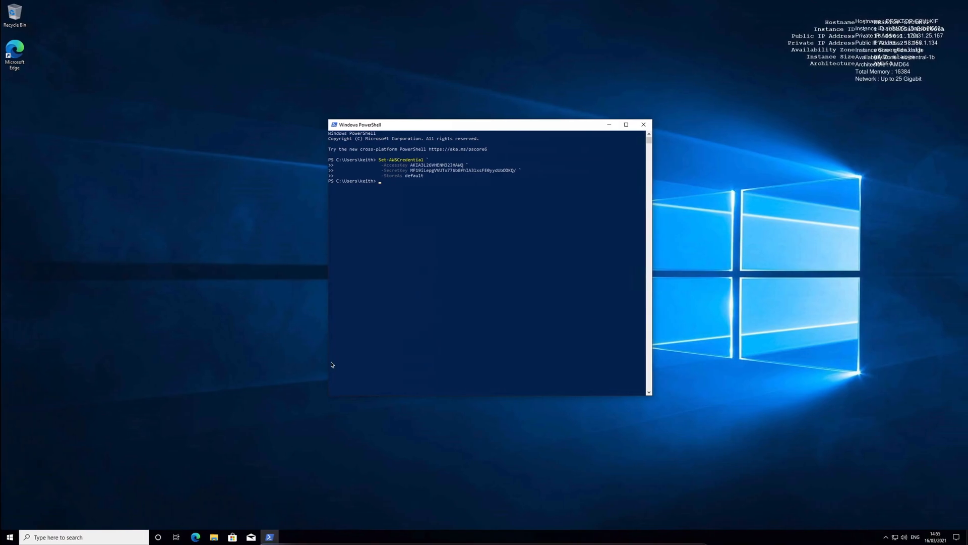
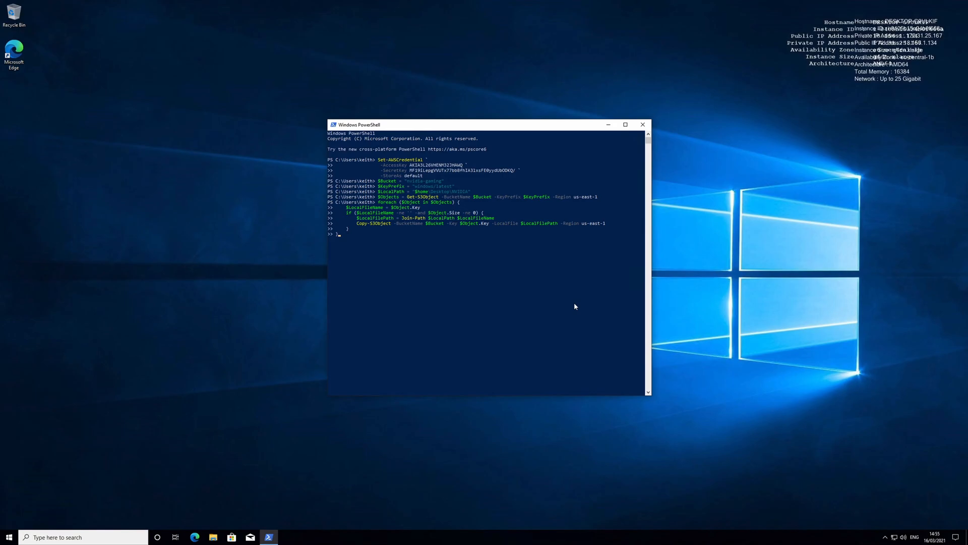
pyautogui.press('Return')
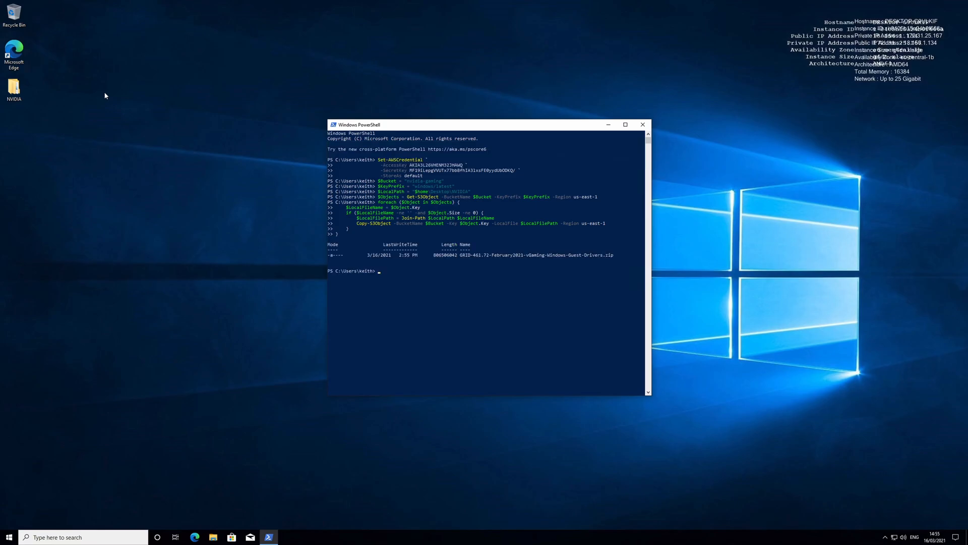
# Extract the GRID-461.72-February2021-vGaming-Windows-Guest-Drivers archive in the desktop folder NVIDIA\windows\latest to the suggested destination.
pyautogui.doubleClick(20, 89)
pyautogui.doubleClick(353, 200)
pyautogui.moveTo(488, 193); pyautogui.dragTo(490, 193)
pyautogui.click(406, 202)
pyautogui.rightClick(406, 201)
pyautogui.click(430, 228)
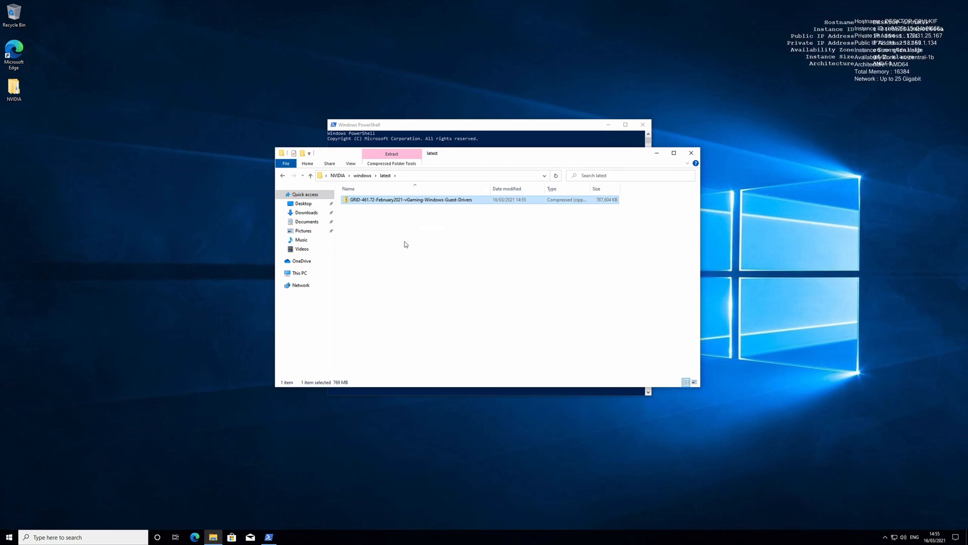
pyautogui.click(552, 341)
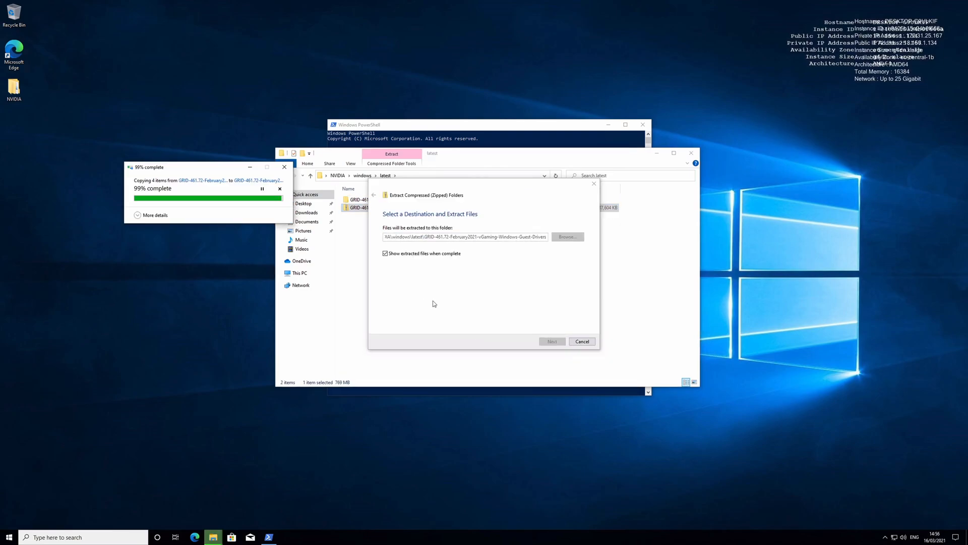
# Launch 461.72_grid_vgaming_win10_server2016_server2019_64bit_international from the extracted Windows folder and allow it to make changes.
pyautogui.click(375, 212)
pyautogui.doubleClick(375, 212)
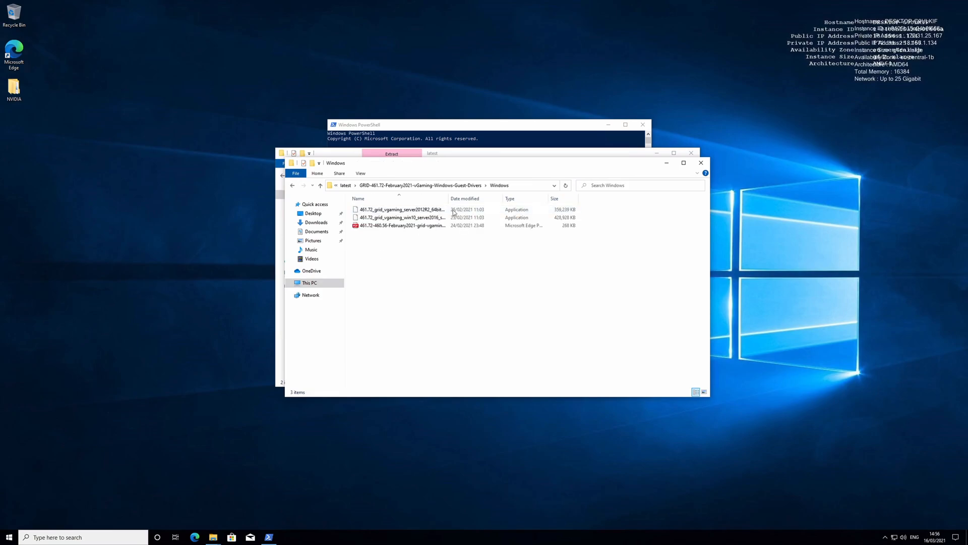
pyautogui.moveTo(448, 198); pyautogui.dragTo(516, 199)
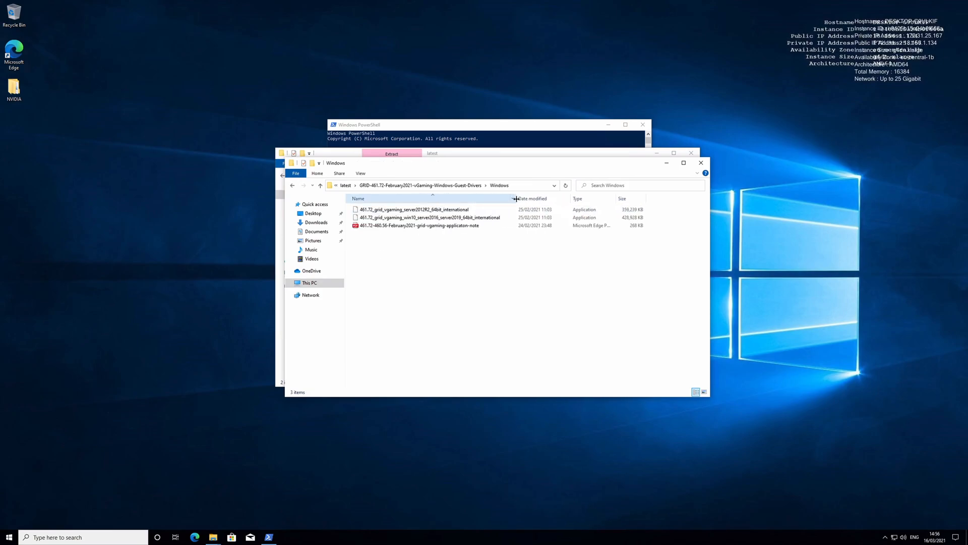
pyautogui.click(379, 220)
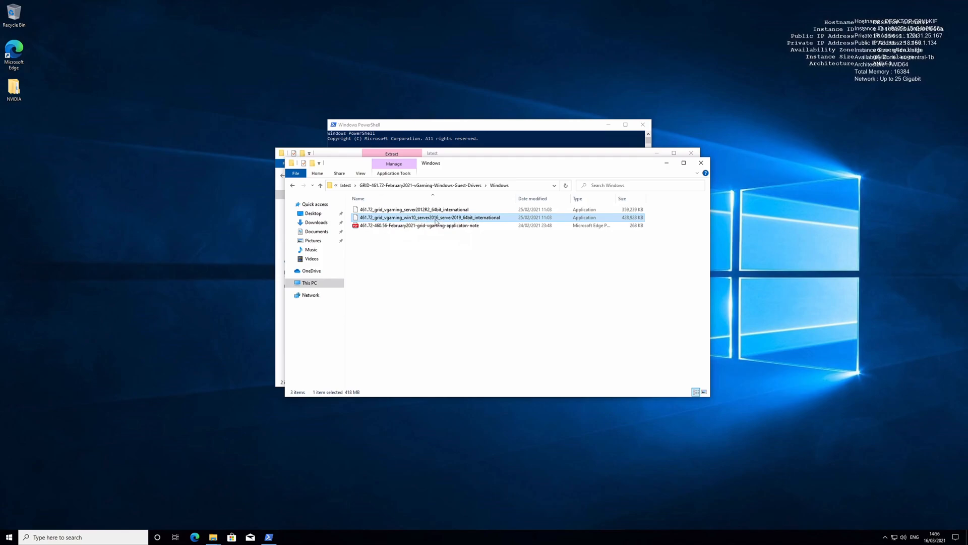
pyautogui.doubleClick(398, 219)
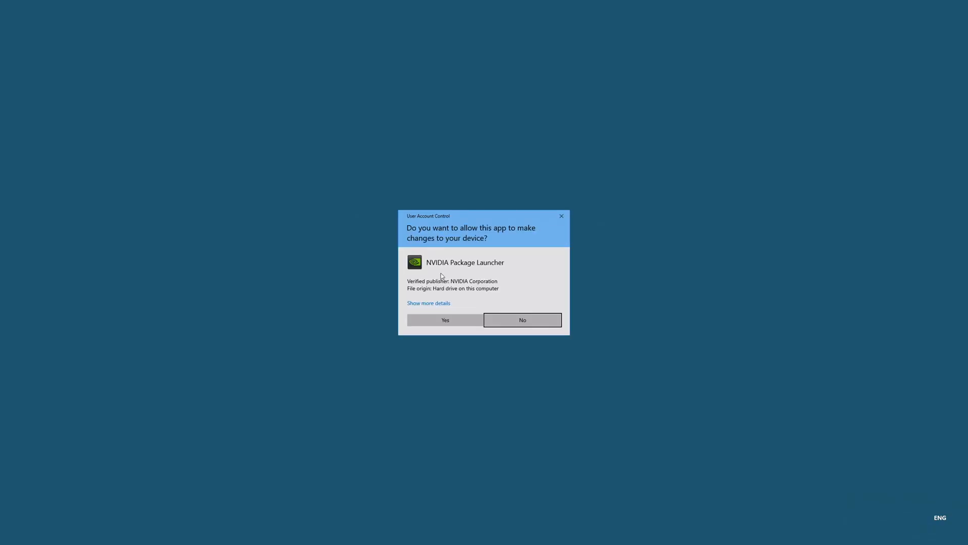
pyautogui.click(445, 320)
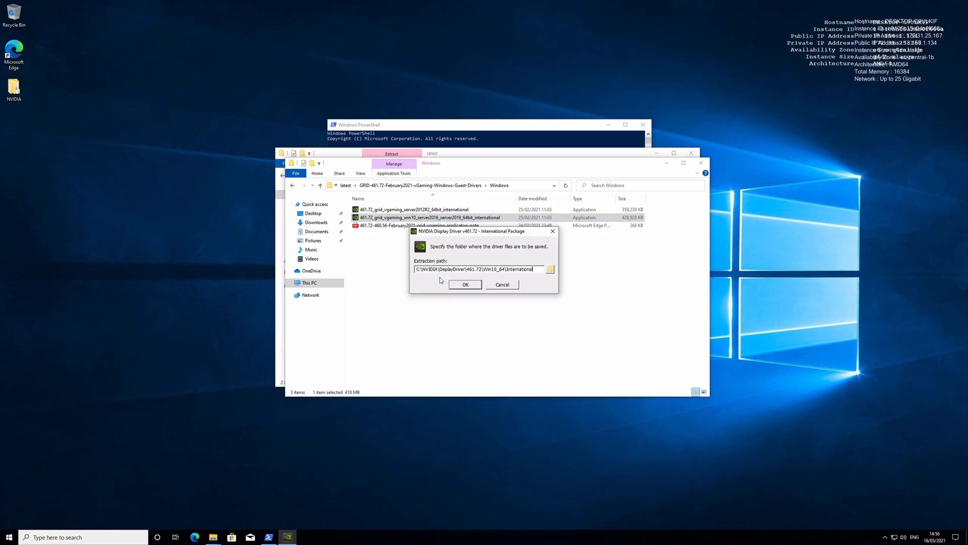
# Install the NVIDIA graphics driver using the suggested extraction path, accepting the license agreement and choosing the Express option.
pyautogui.click(465, 284)
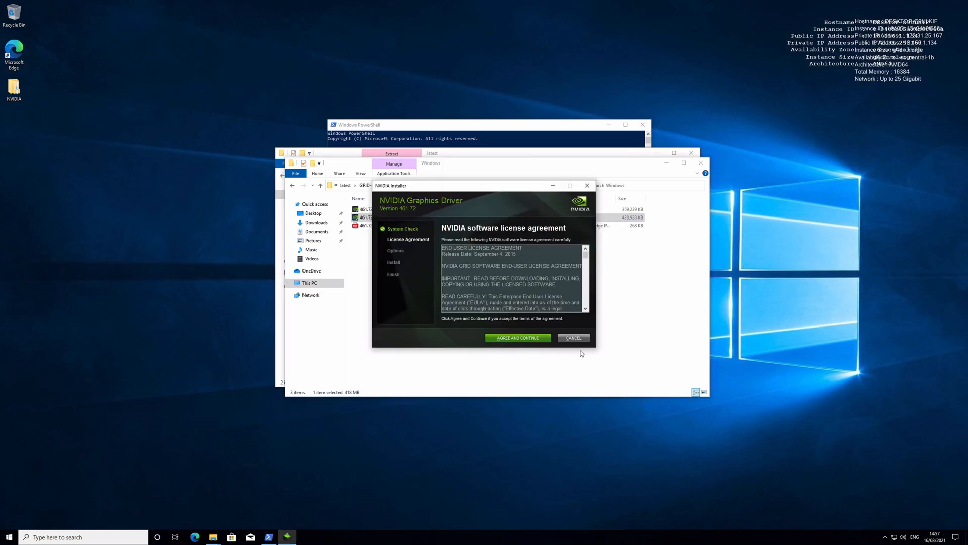
pyautogui.click(515, 338)
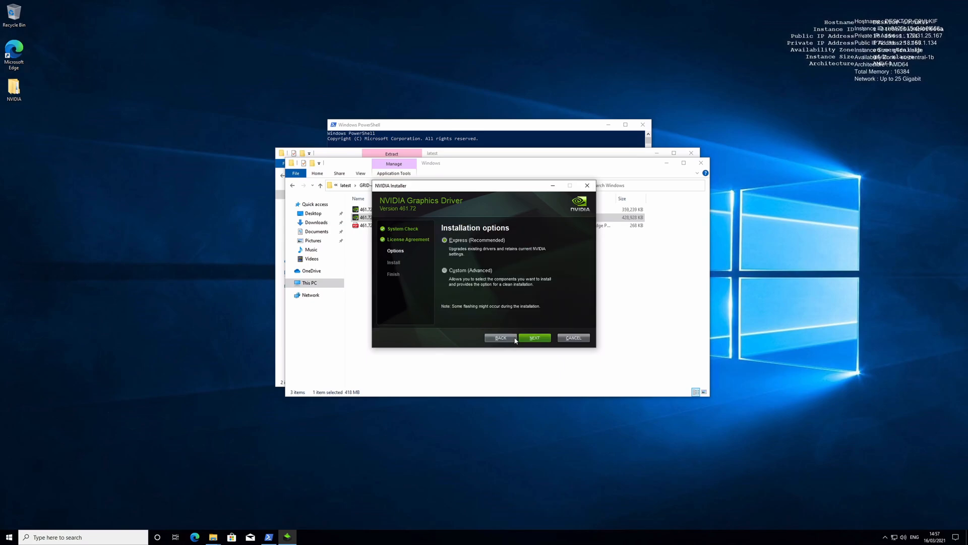
pyautogui.click(532, 338)
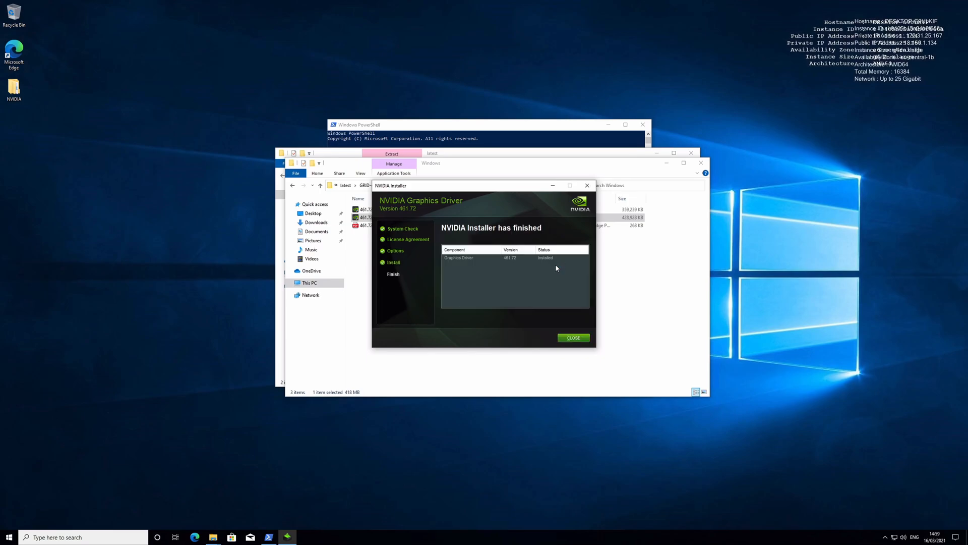
# Close the finished NVIDIA installer and both File Explorer windows.
pyautogui.click(570, 338)
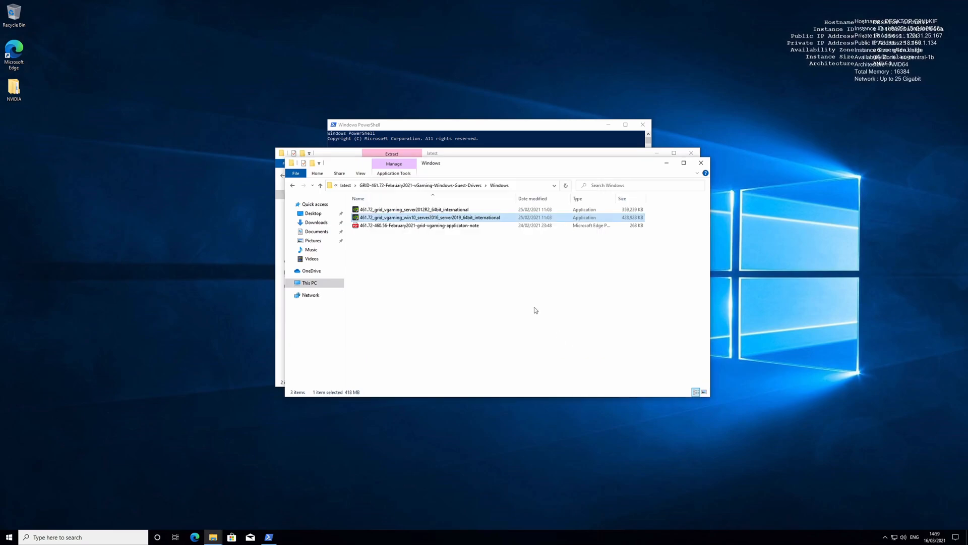
pyautogui.click(701, 162)
pyautogui.click(691, 153)
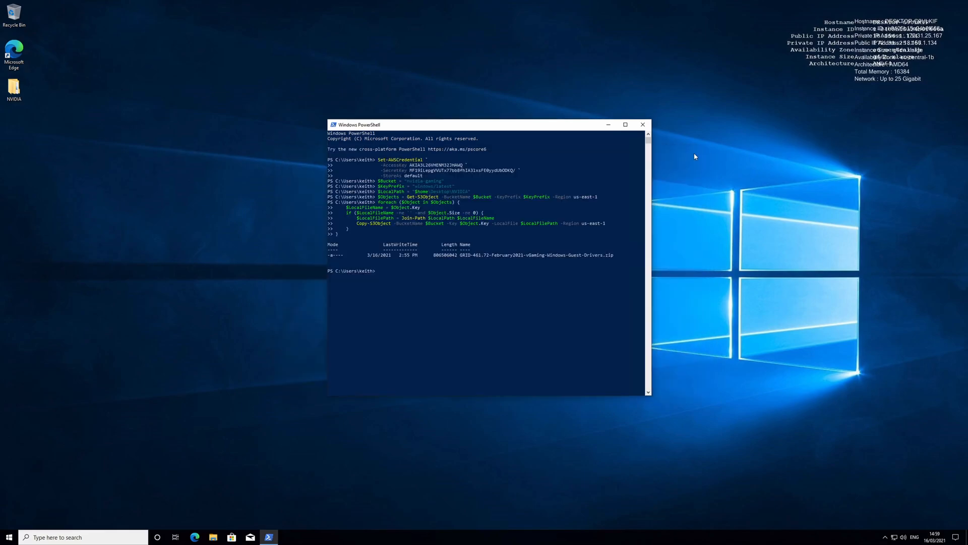
# Copy the New-ItemProperty command for the vGamingMarketplace registry entry from step 3 of the GitHub guide.
pyautogui.click(452, 289)
pyautogui.hotkey('ctrl', 'Left')
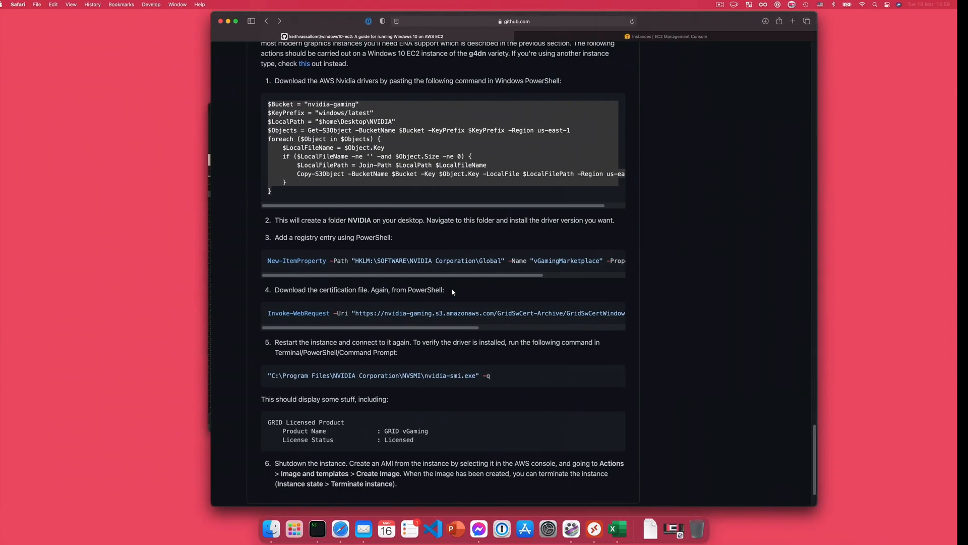
pyautogui.moveTo(275, 263); pyautogui.dragTo(590, 260)
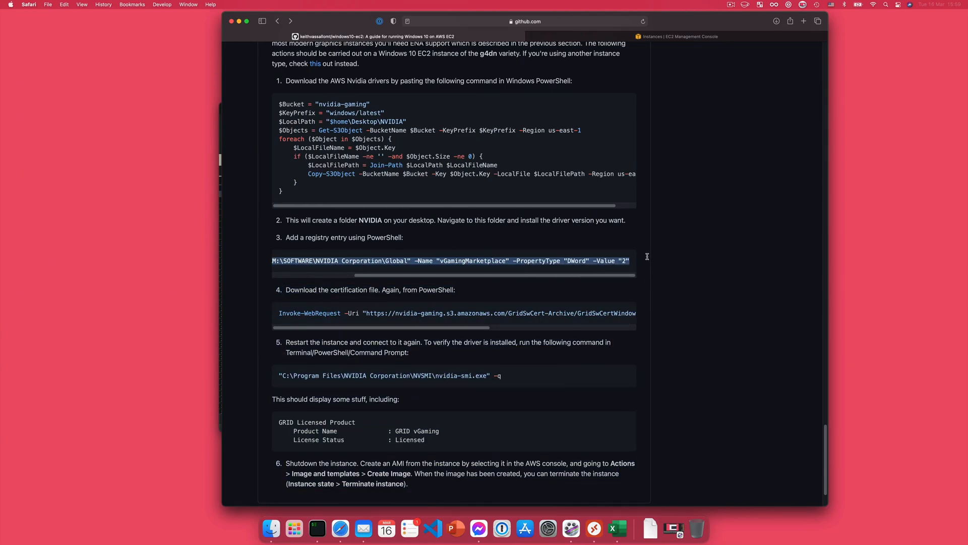
pyautogui.rightClick(590, 260)
pyautogui.click(612, 284)
# Try to run the copied registry command in the instance's non-elevated PowerShell, and close that window.
pyautogui.hotkey('ctrl', 'Right')
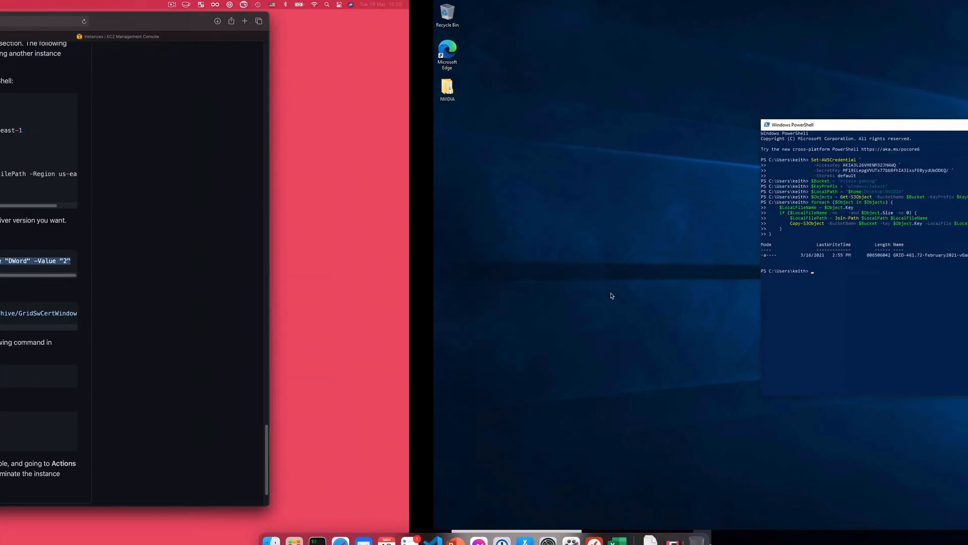
pyautogui.hotkey('ctrl', 'v')
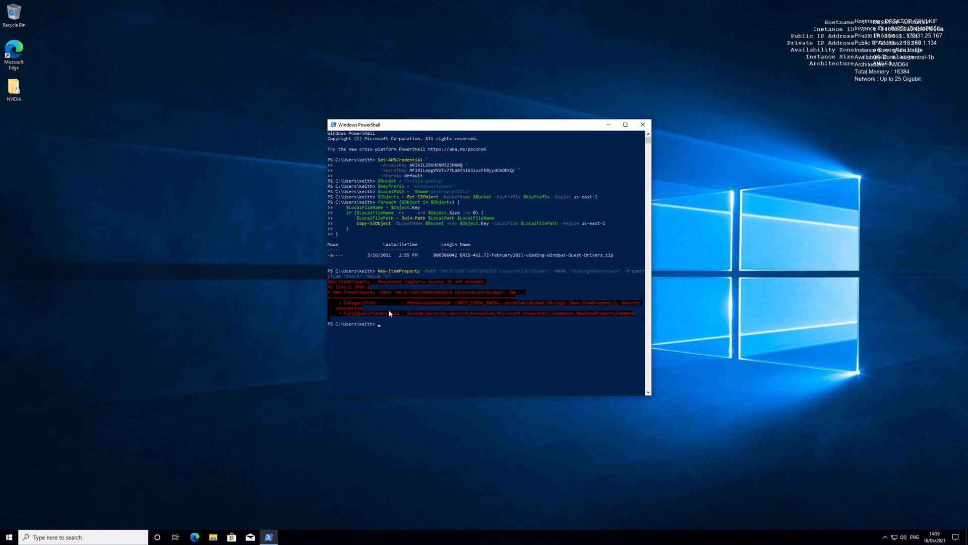
pyautogui.click(642, 124)
# Open Windows PowerShell as administrator and run the copied command that adds the vGamingMarketplace registry entry with value 2.
pyautogui.click(9, 536)
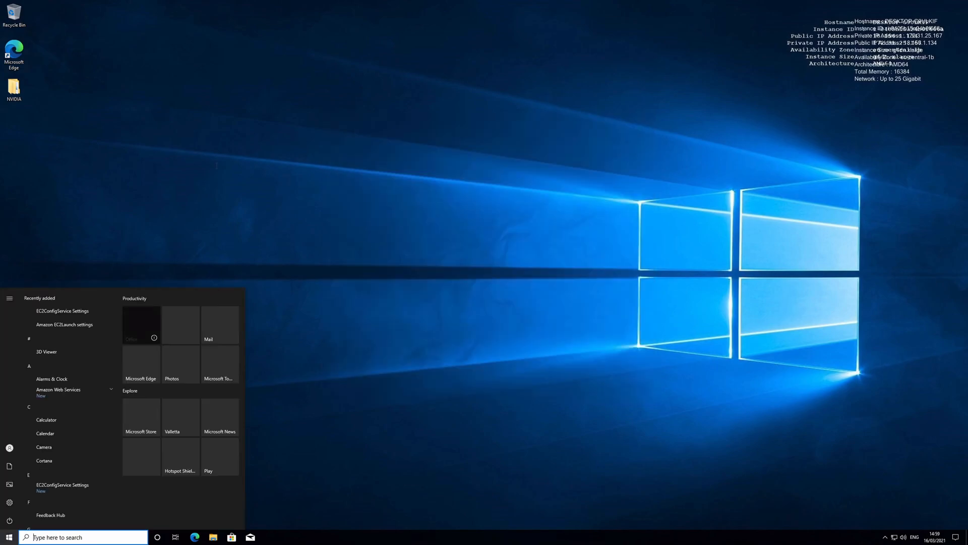
pyautogui.write('windows po')
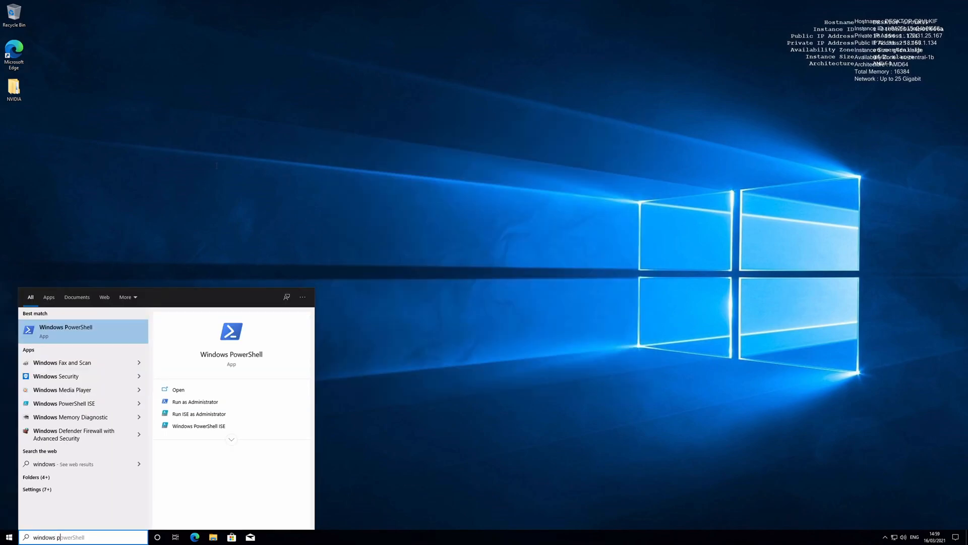
pyautogui.rightClick(79, 328)
pyautogui.click(104, 333)
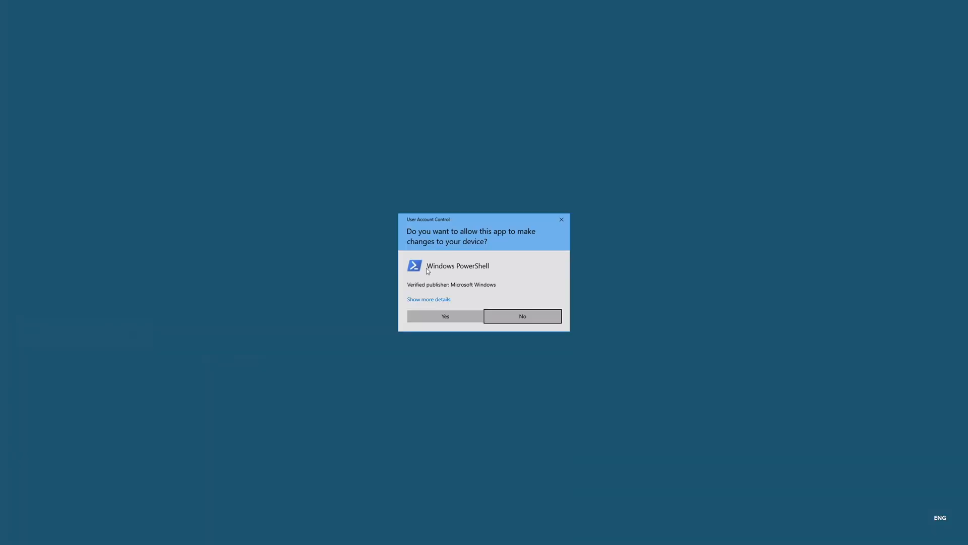
pyautogui.click(435, 316)
pyautogui.moveTo(215, 35); pyautogui.dragTo(510, 174)
pyautogui.rightClick(454, 283)
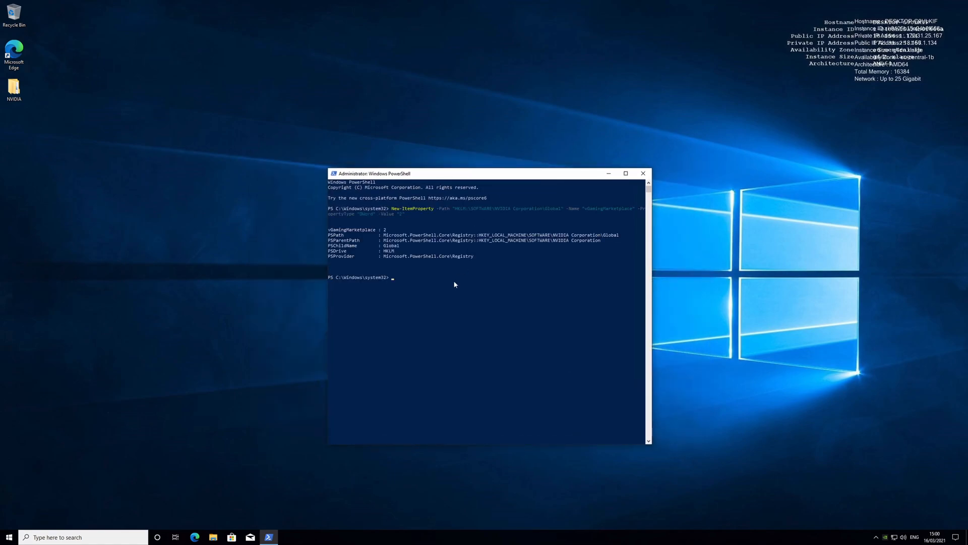
# Copy the guide's Invoke-WebRequest command for the certification file and run it in the elevated PowerShell to save GridSwCert.txt.
pyautogui.hotkey('ctrl', 'Left')
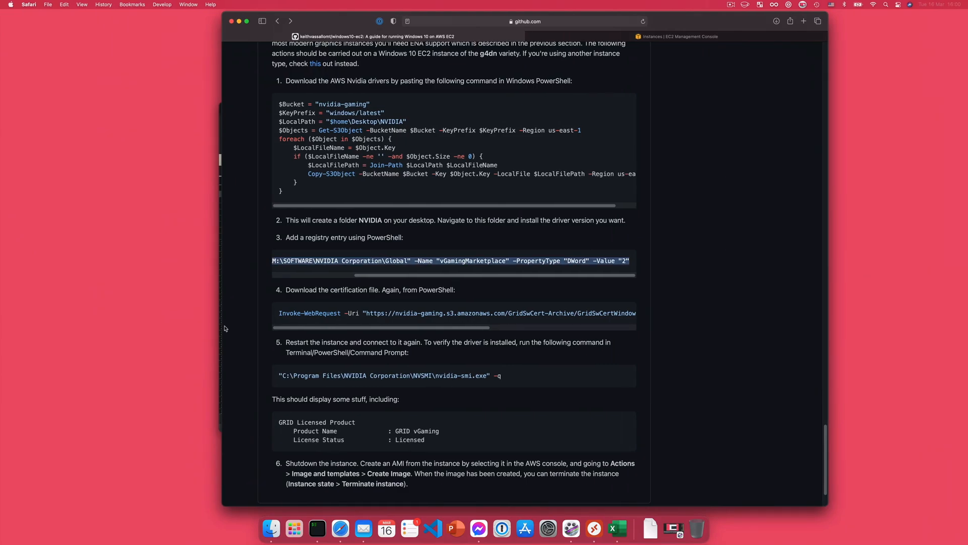
pyautogui.moveTo(283, 313); pyautogui.dragTo(635, 313)
pyautogui.rightClick(619, 313)
pyautogui.click(663, 340)
pyautogui.hotkey('ctrl', 'Right')
pyautogui.rightClick(467, 305)
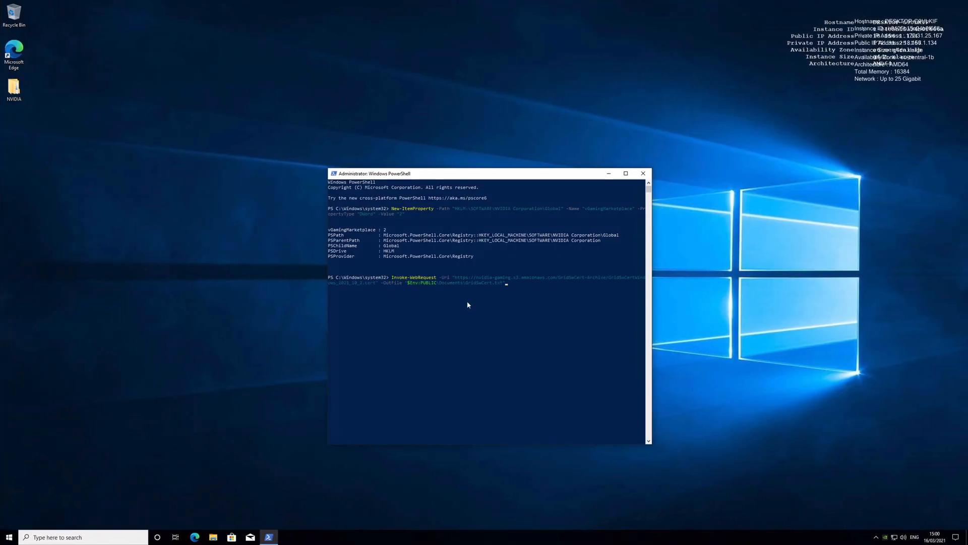
pyautogui.press('Return')
# Check the guide's restart instruction, close the elevated PowerShell and restart the Windows instance.
pyautogui.hotkey('ctrl', 'Left')
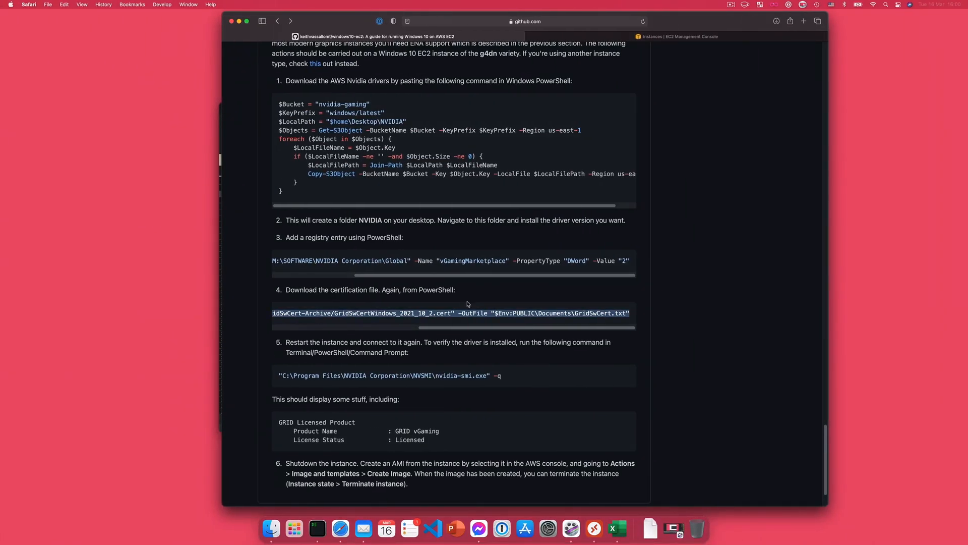
pyautogui.scroll(-2, 425, 374)
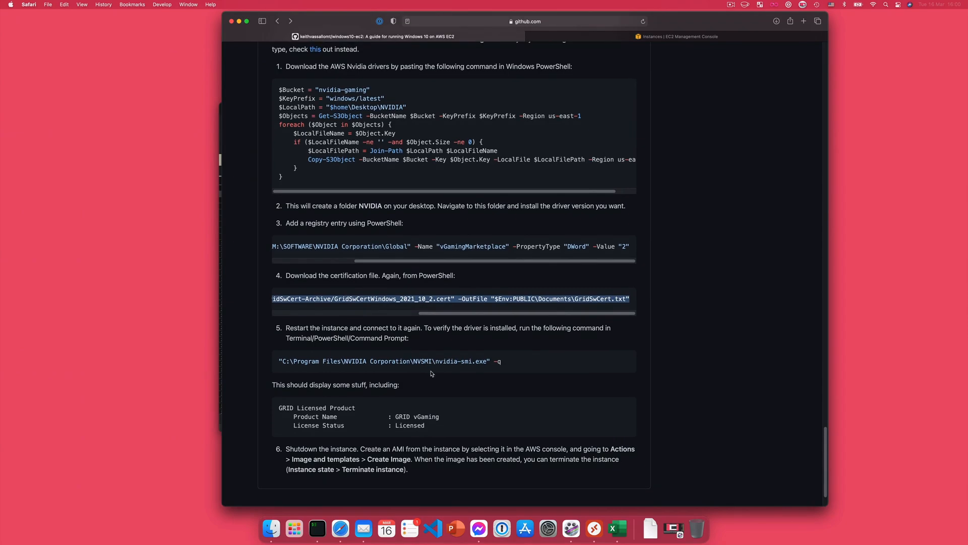
pyautogui.hotkey('ctrl', 'Right')
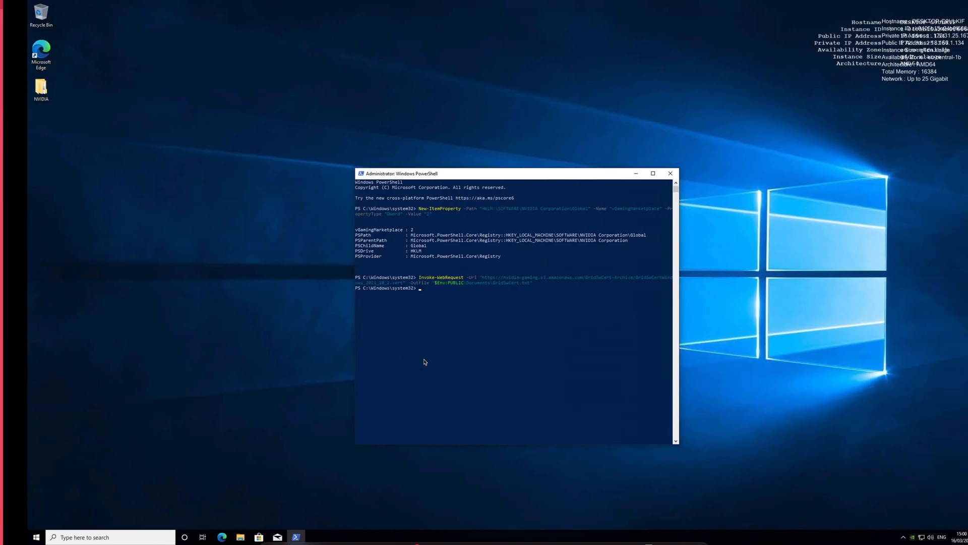
pyautogui.click(644, 173)
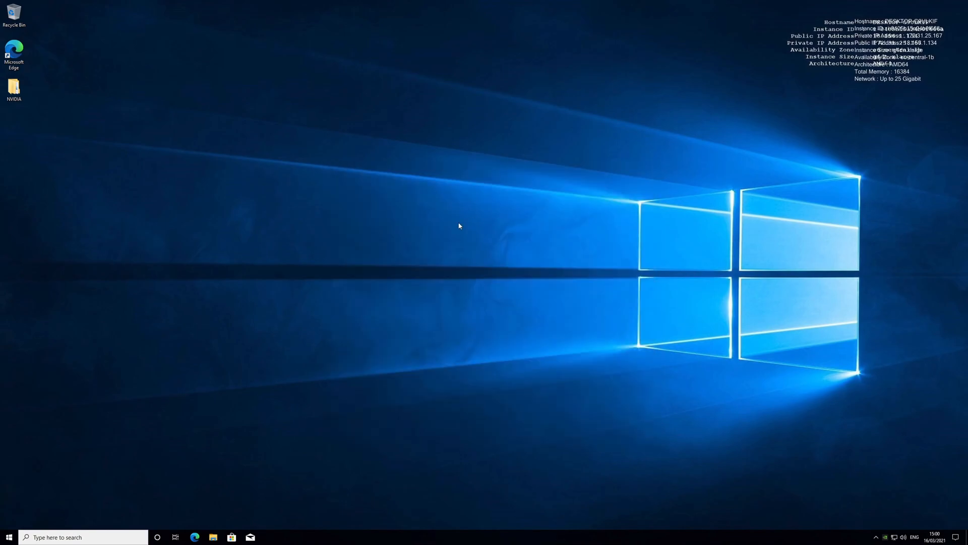
pyautogui.click(10, 537)
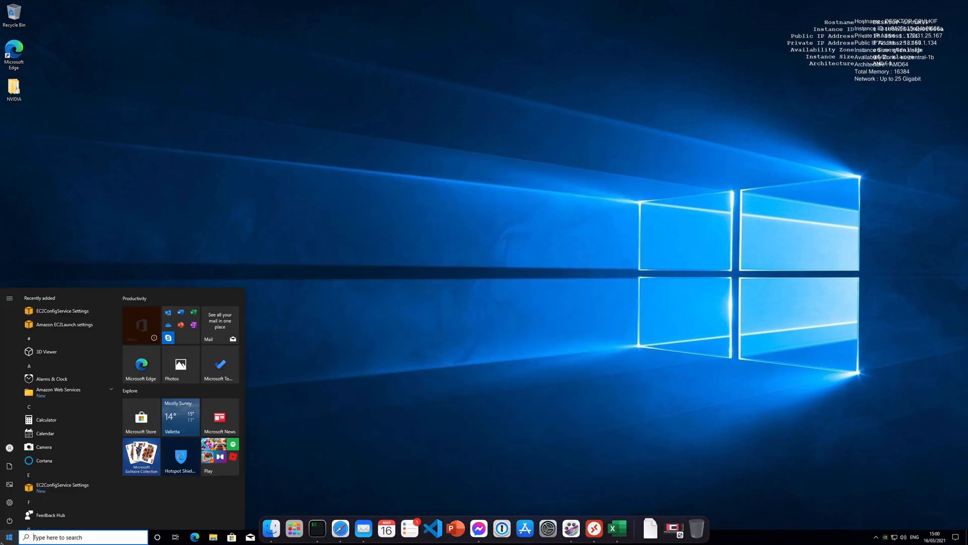
pyautogui.click(9, 520)
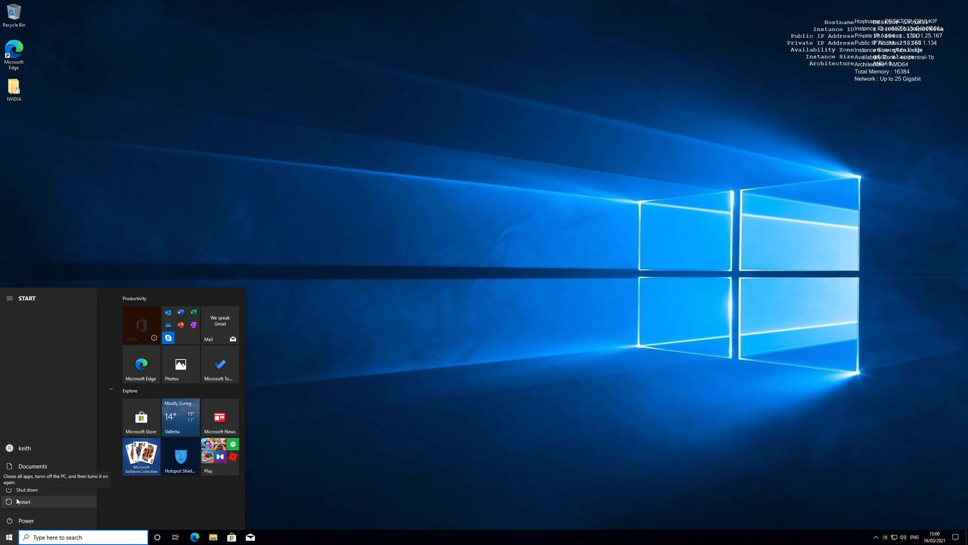
pyautogui.click(18, 501)
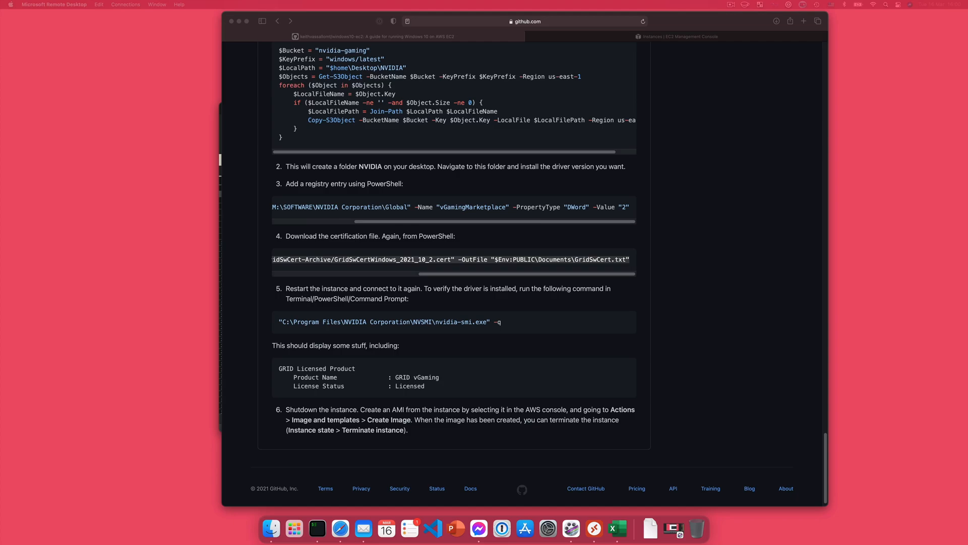
# Refresh the EC2 instances list and, once reconnected to the restarted instance, check its hidden tray icons.
pyautogui.click(671, 35)
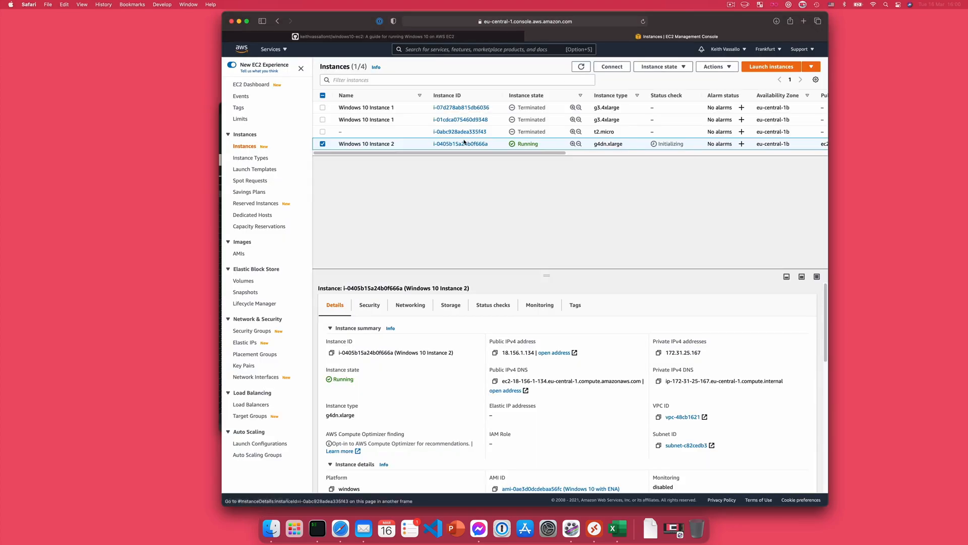
pyautogui.click(580, 69)
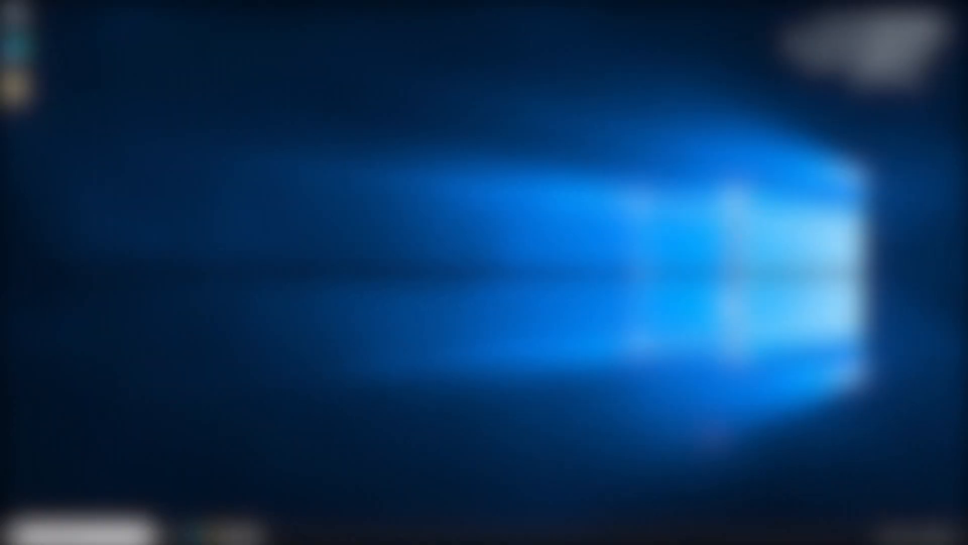
pyautogui.click(876, 537)
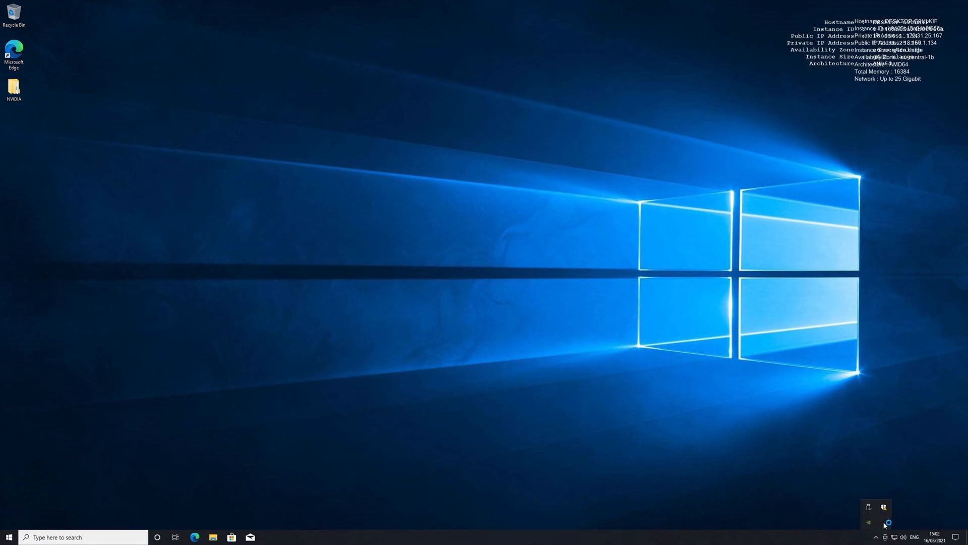
pyautogui.click(663, 352)
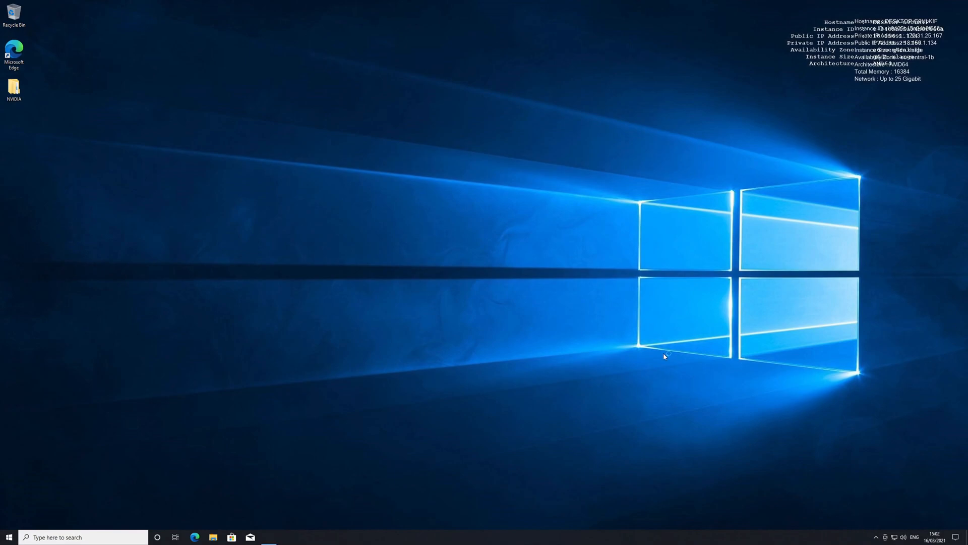
# Copy the nvidia-smi.exe -q verification command from step 5 of the GitHub guide.
pyautogui.hotkey('ctrl', 'Left')
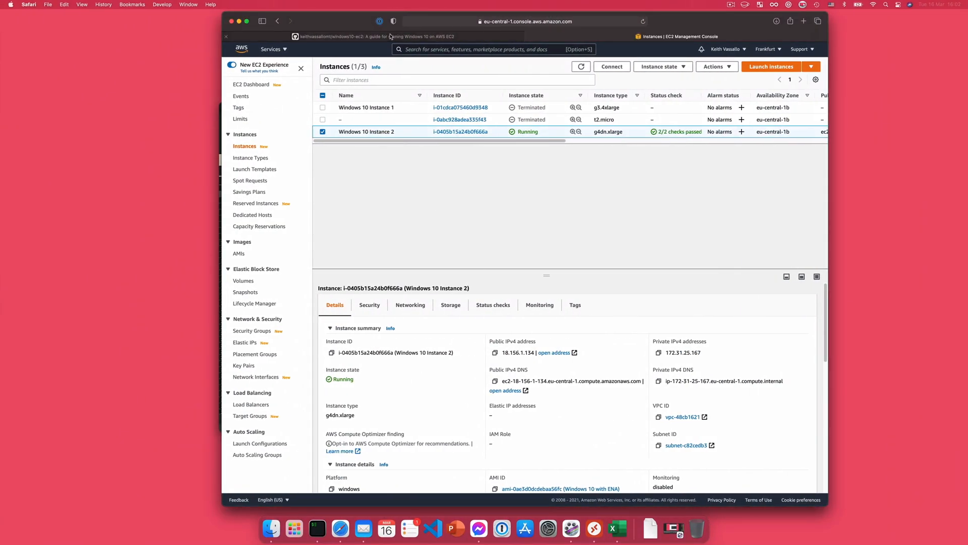
pyautogui.click(365, 36)
pyautogui.moveTo(503, 313); pyautogui.dragTo(277, 311)
pyautogui.rightClick(306, 315)
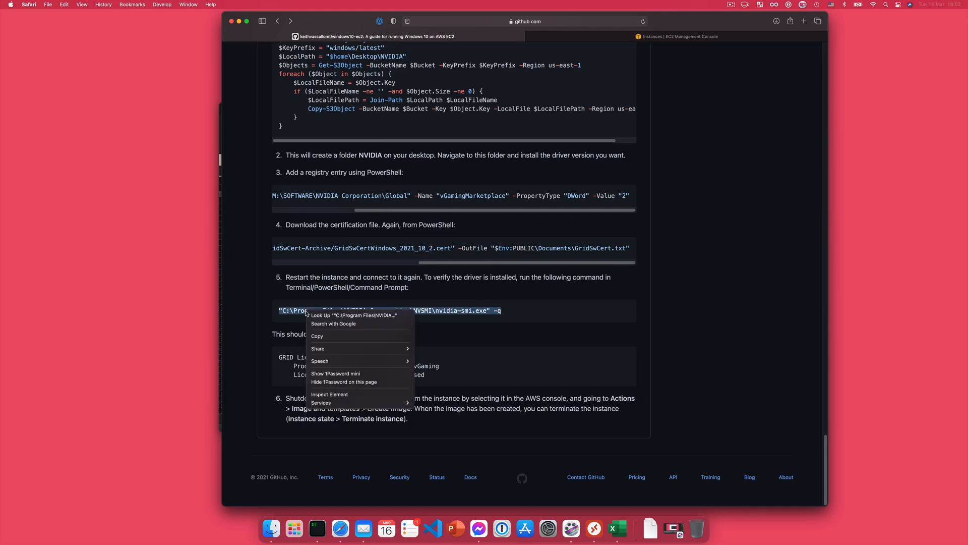
pyautogui.click(331, 336)
# Open Command Prompt on the instance and run the copied nvidia-smi.exe -q command.
pyautogui.hotkey('ctrl', 'Right')
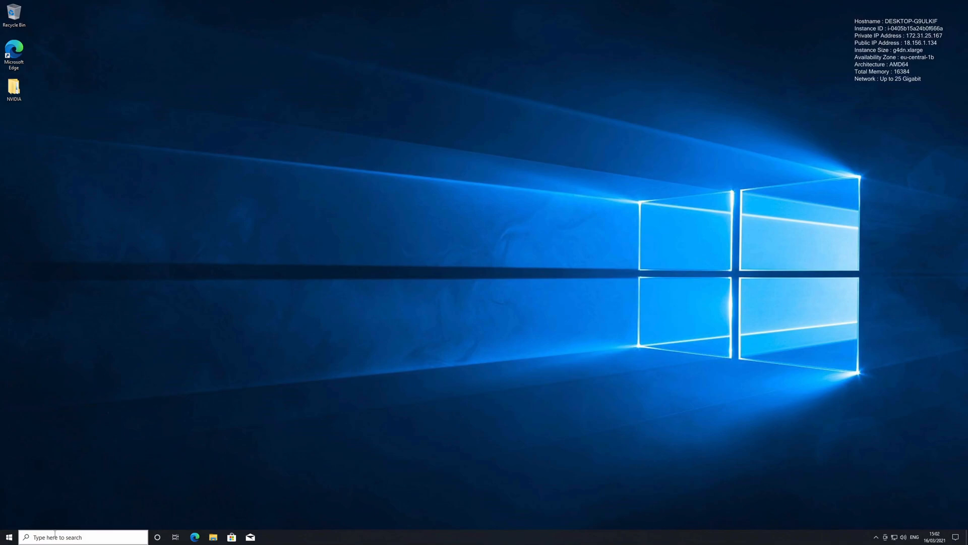
pyautogui.click(55, 536)
pyautogui.write('cmd')
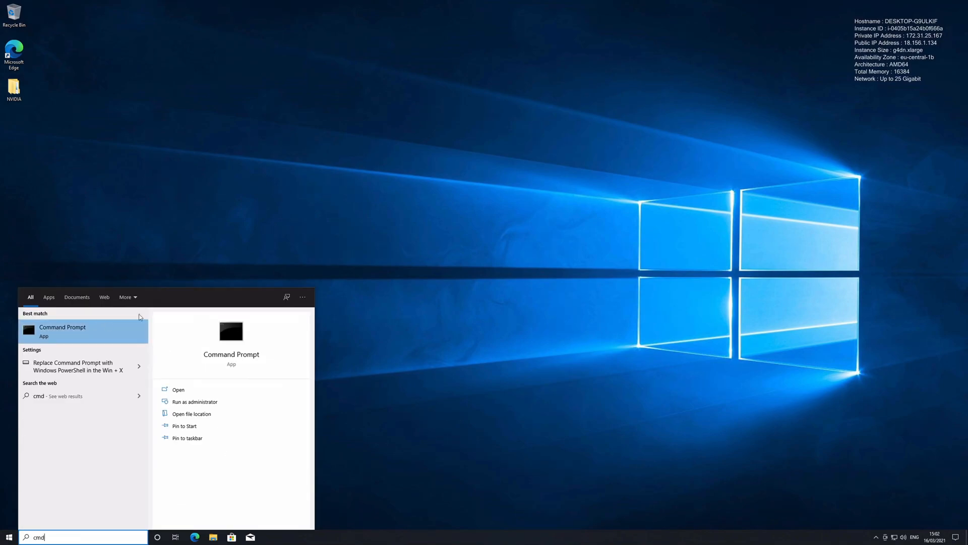
pyautogui.click(107, 326)
pyautogui.hotkey('ctrl', 'v')
pyautogui.press('Return')
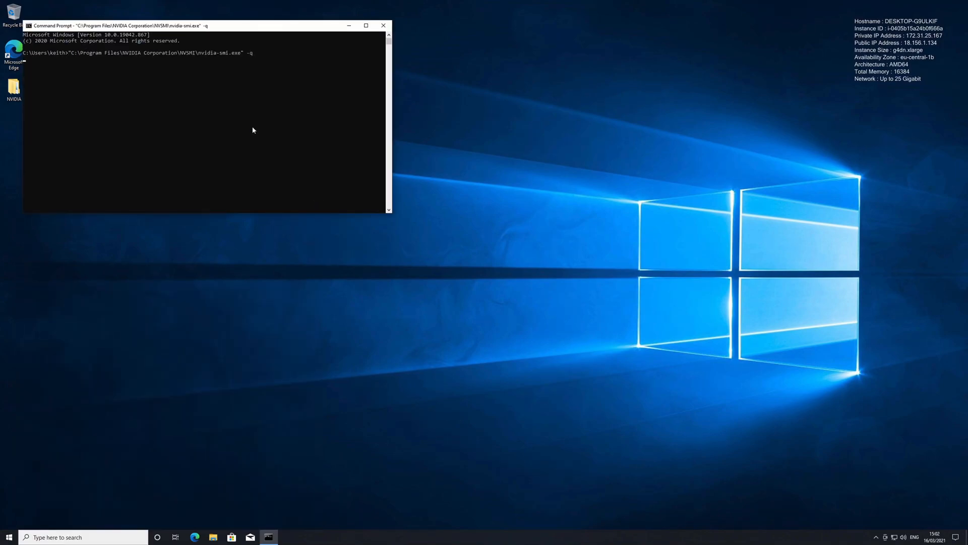
# Review the nvidia-smi output from its beginning and highlight the vGPU Software Licensed Product section with product name and license status.
pyautogui.moveTo(174, 26); pyautogui.dragTo(507, 114)
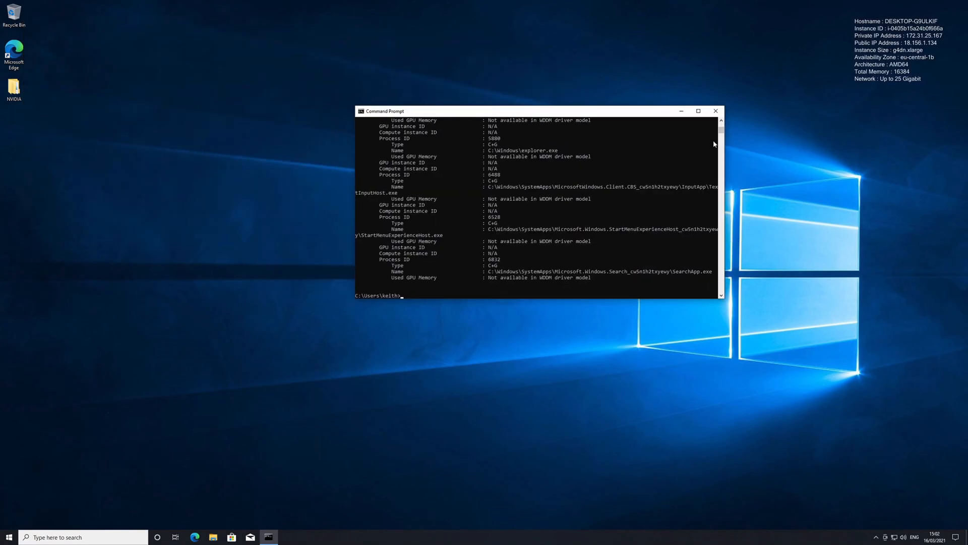
pyautogui.moveTo(722, 128); pyautogui.dragTo(722, 125)
pyautogui.moveTo(895, 56); pyautogui.dragTo(896, 50)
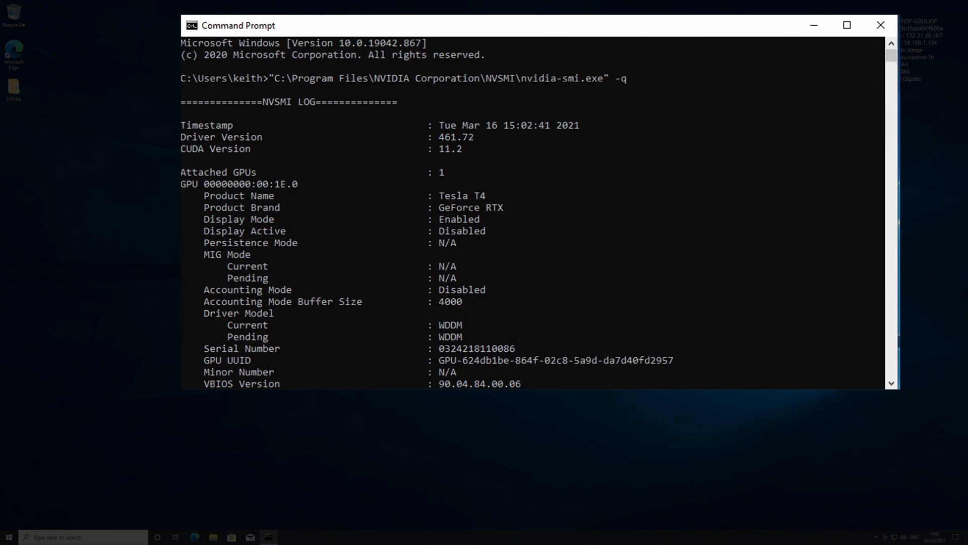
pyautogui.scroll(-7, 545, 342)
pyautogui.moveTo(509, 333); pyautogui.dragTo(183, 314)
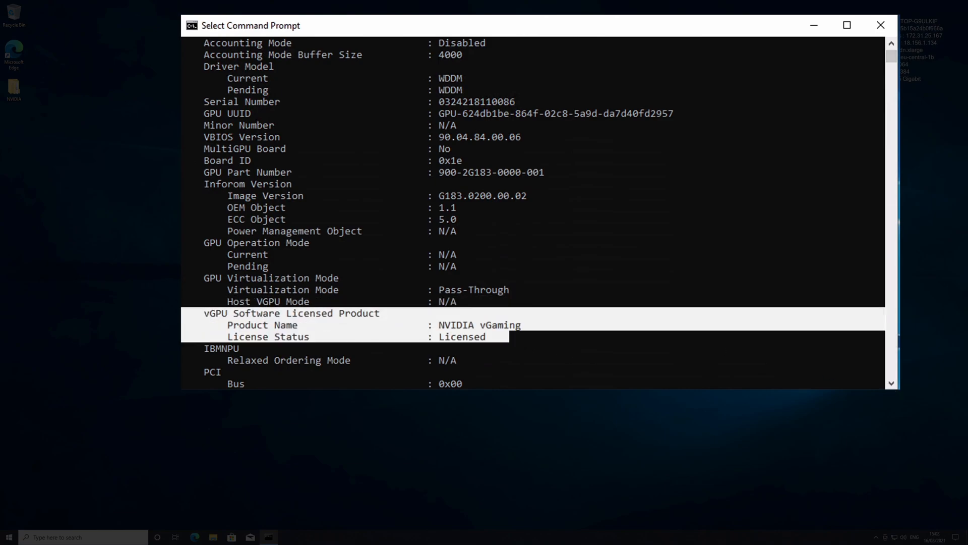